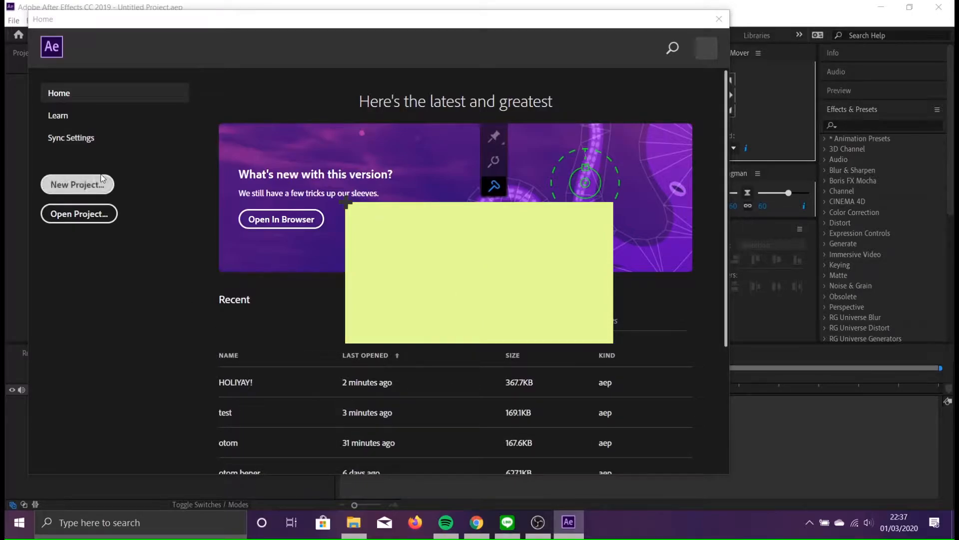
- Start a new project and create a 1920 × 200 px composition at 29.97 fps with a 15-second duration
click(88, 183)
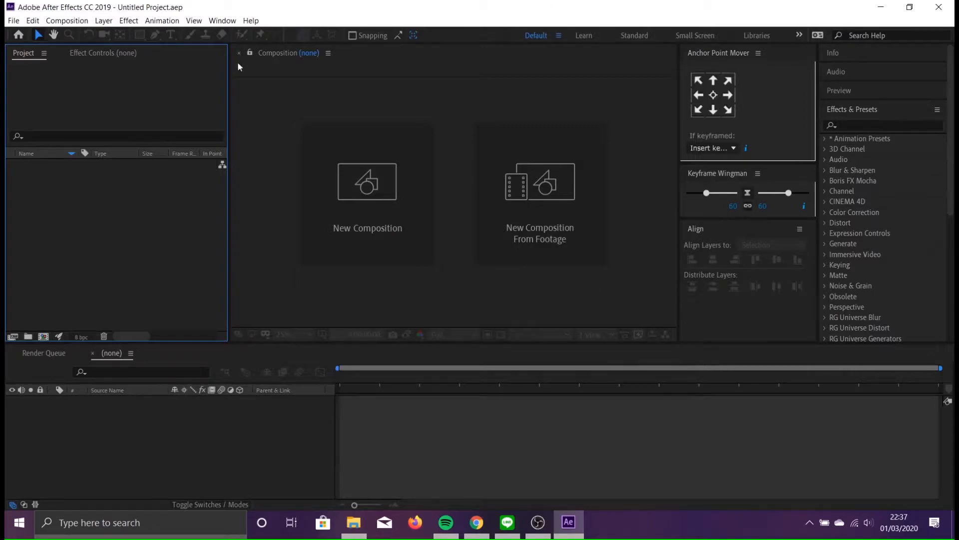
click(457, 96)
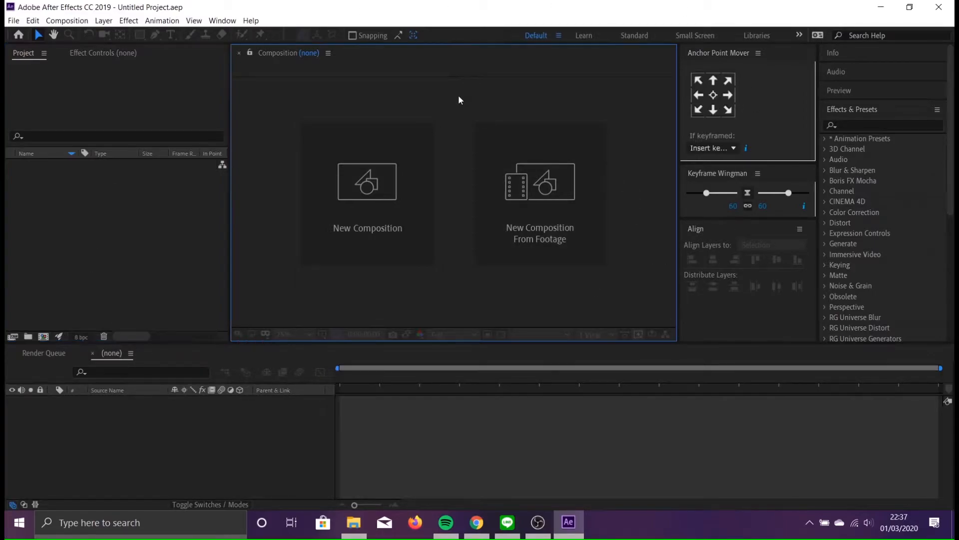
click(380, 194)
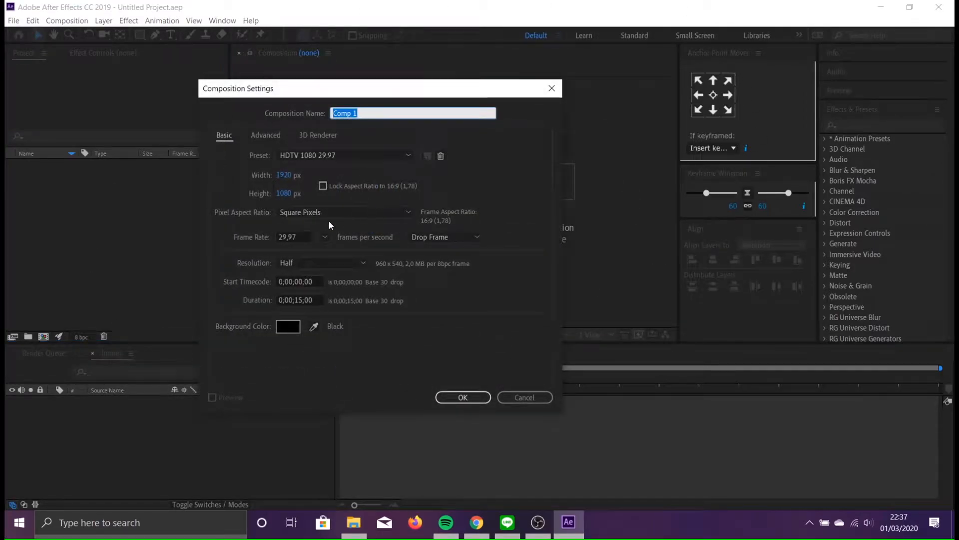
click(284, 194)
text(200)
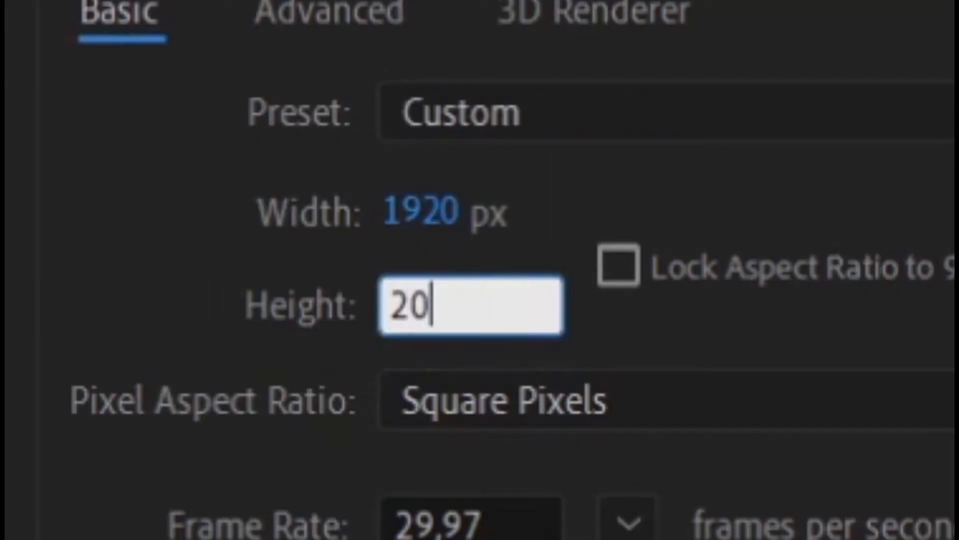
click(439, 220)
click(418, 320)
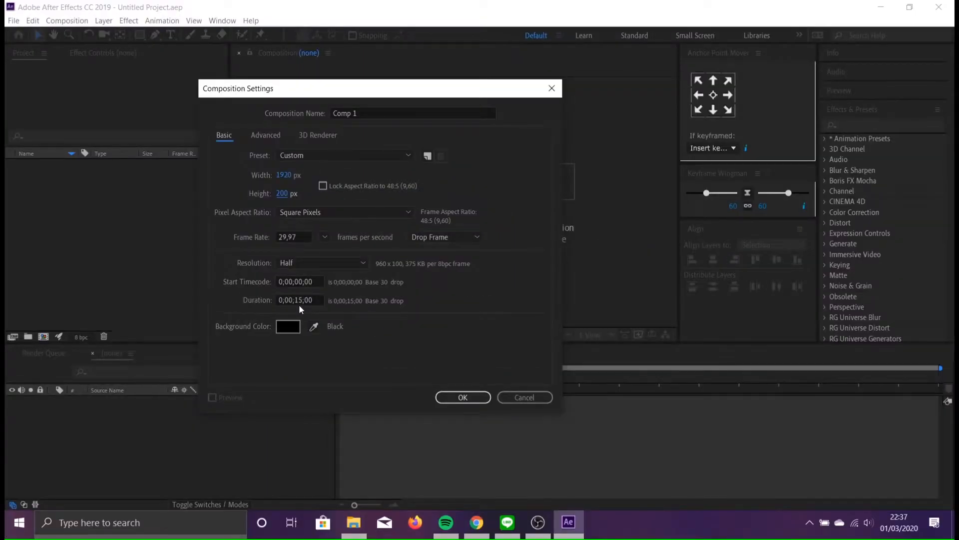
click(299, 304)
drag(318, 299, 211, 298)
click(463, 397)
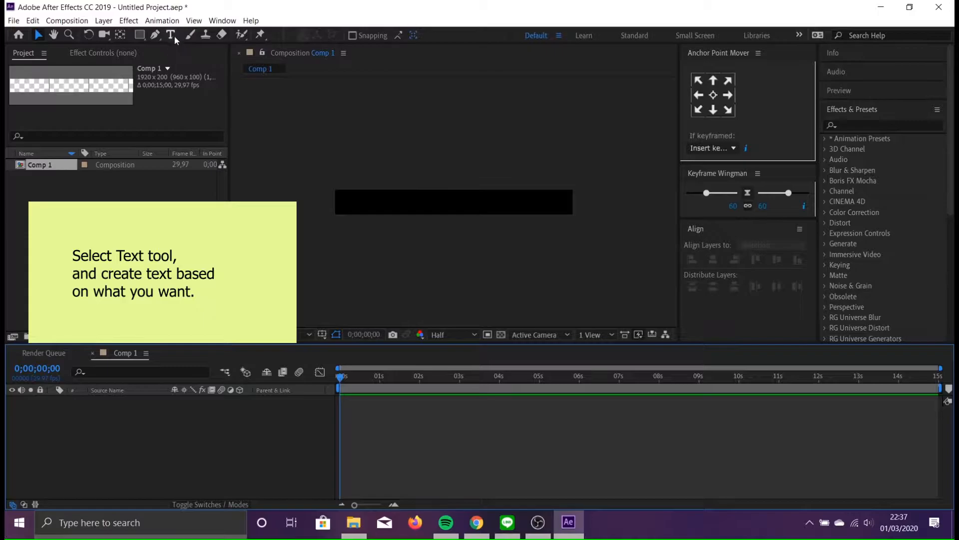
- Add a text layer in the composition reading "insert default text here please!"
click(172, 37)
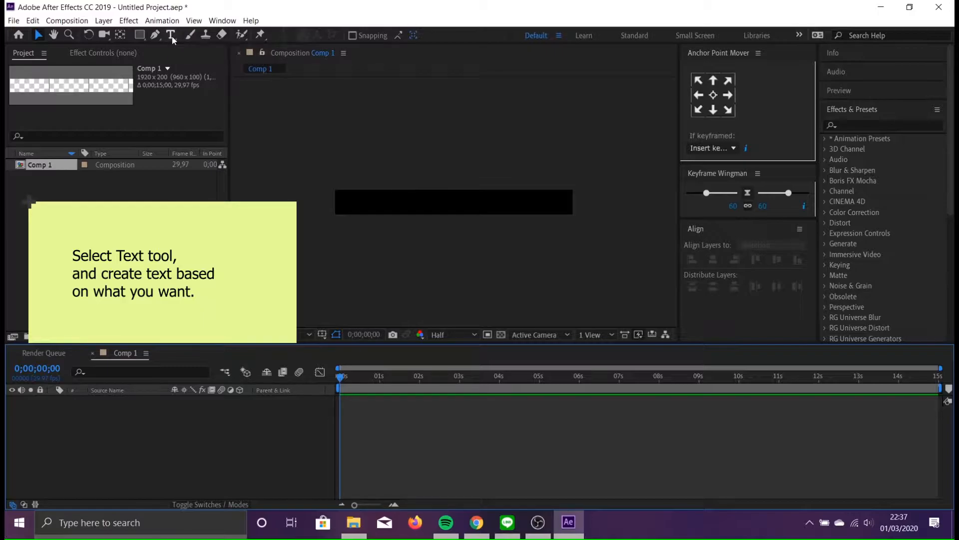
click(438, 201)
text(insert)
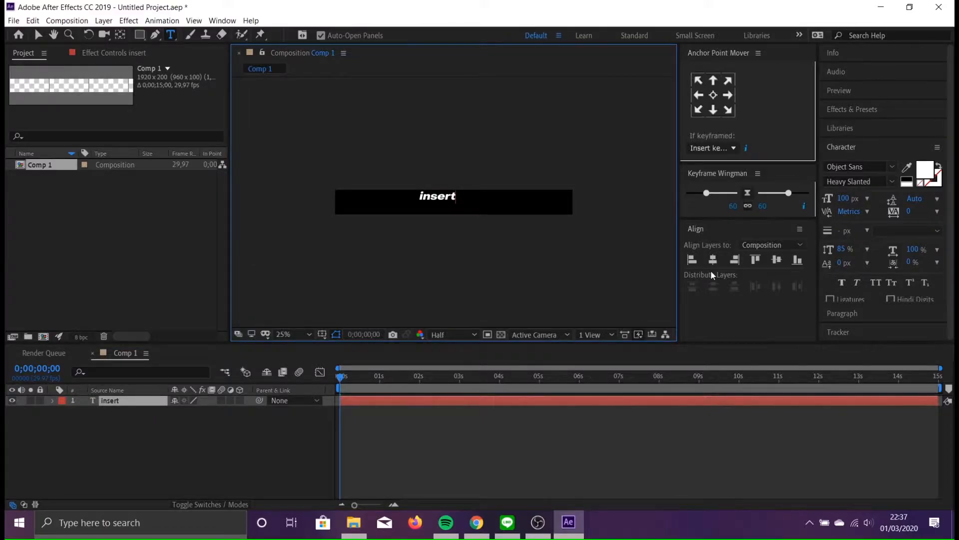
text( default)
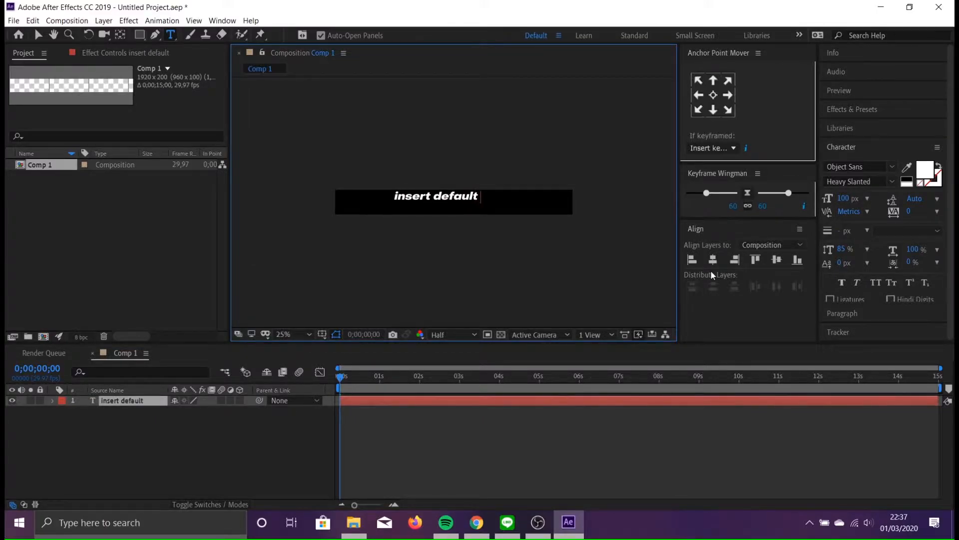
text( text here l)
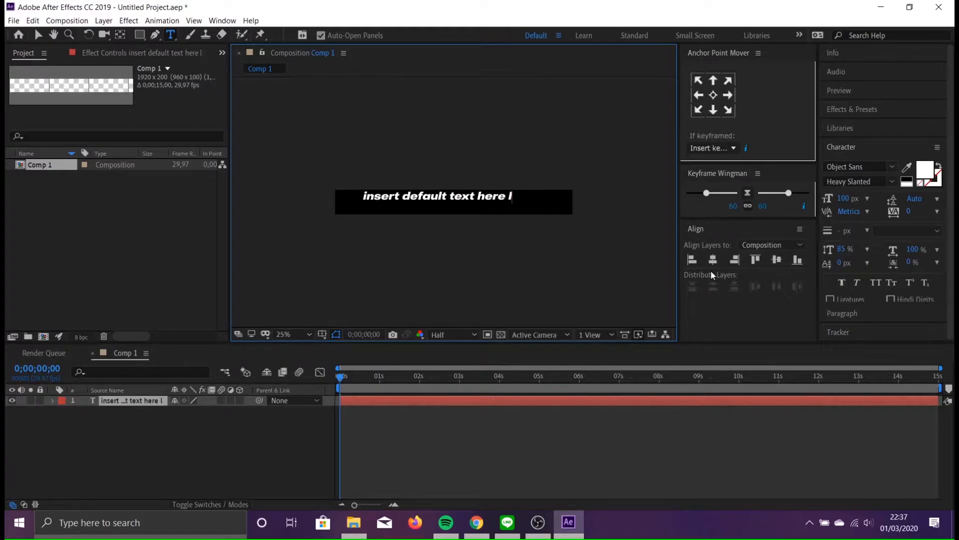
key(BackSpace)
text(plea)
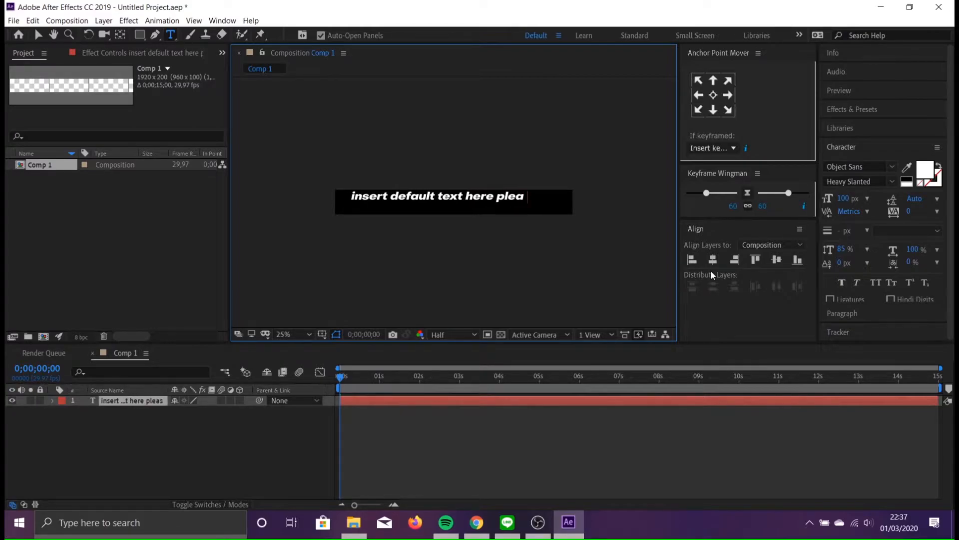
text(se!)
- Examine the font family, style and size settings of the whole text
key(ctrl+a)
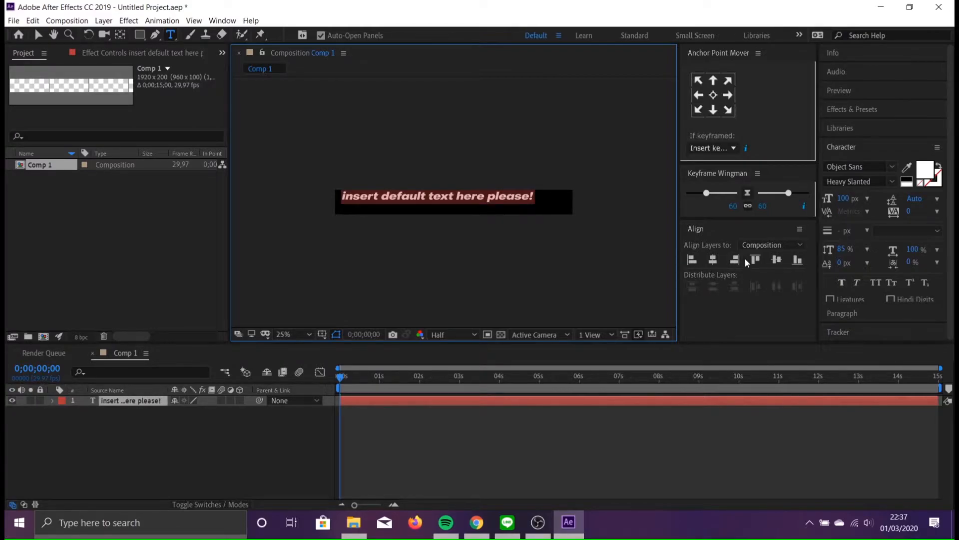
click(879, 166)
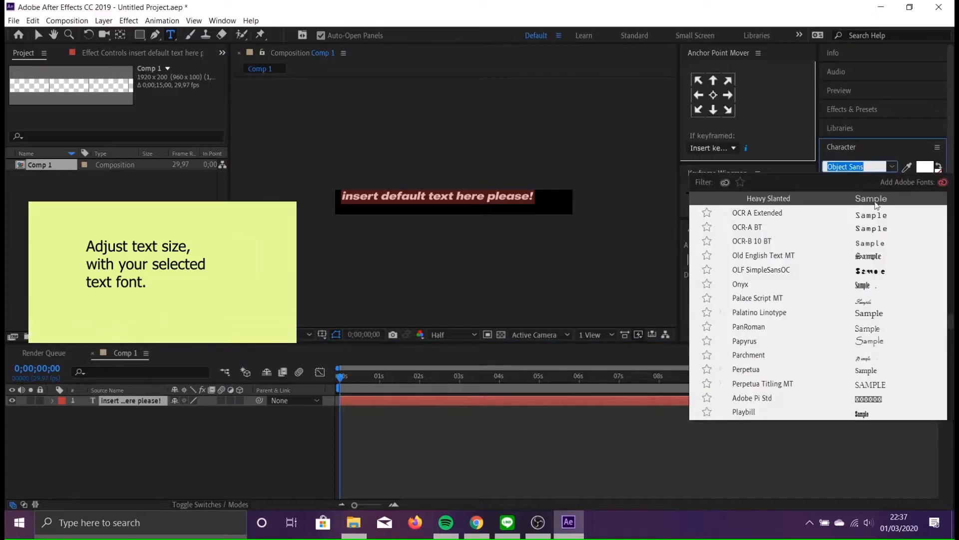
click(883, 151)
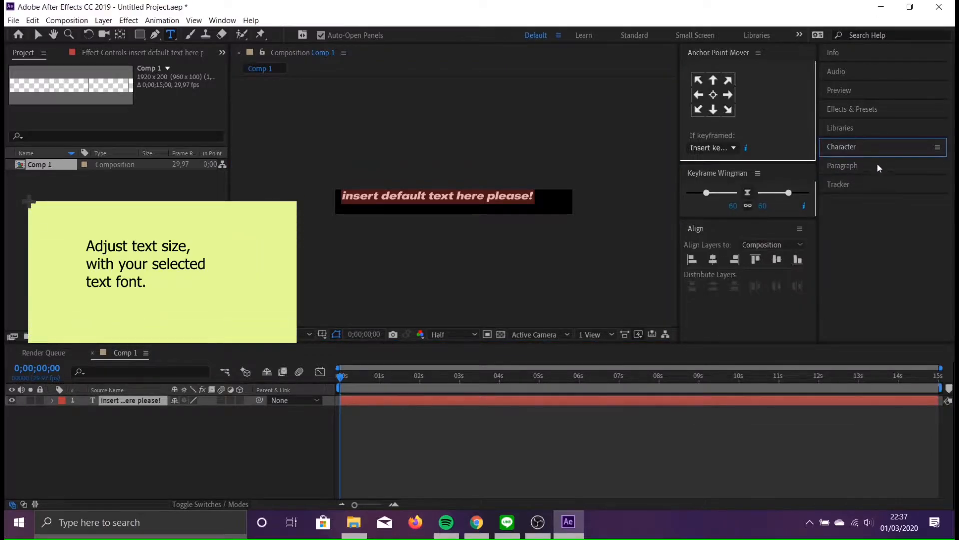
click(878, 151)
click(877, 181)
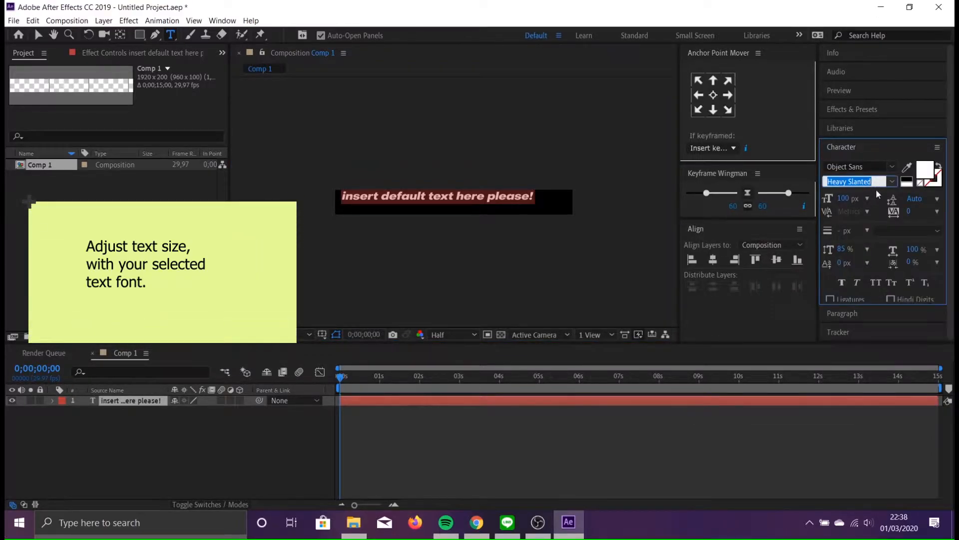
click(878, 200)
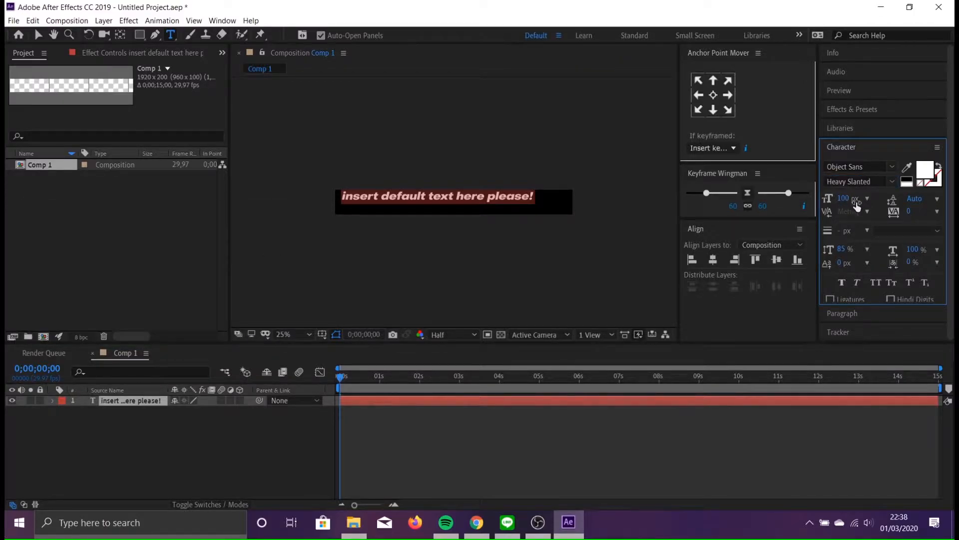
click(607, 281)
click(98, 448)
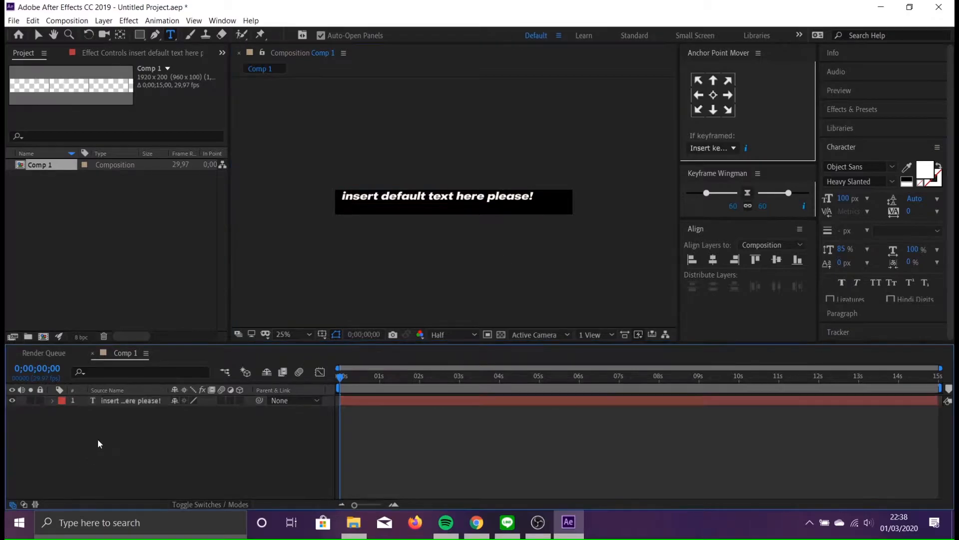
- Center the text layer's anchor point on the text and check the layer's transform values
click(125, 401)
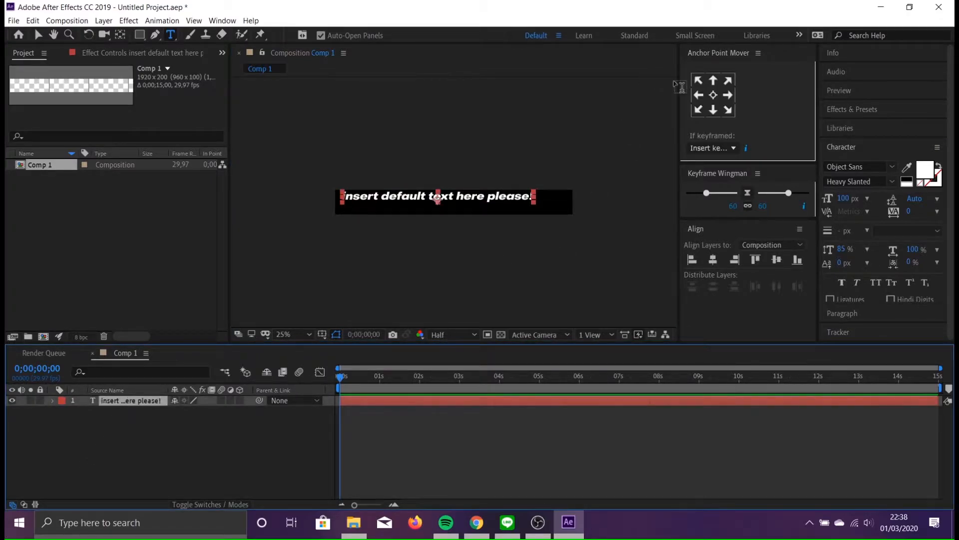
click(714, 98)
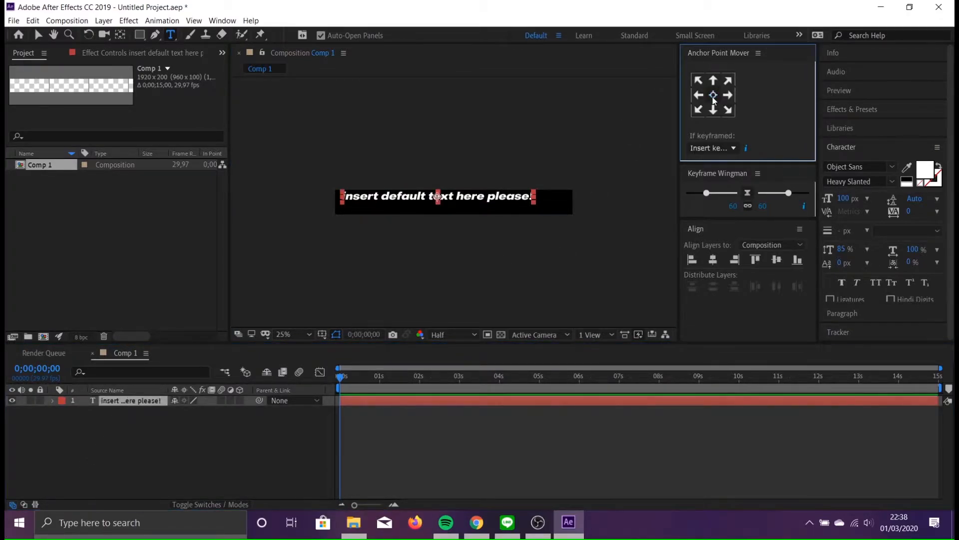
click(53, 401)
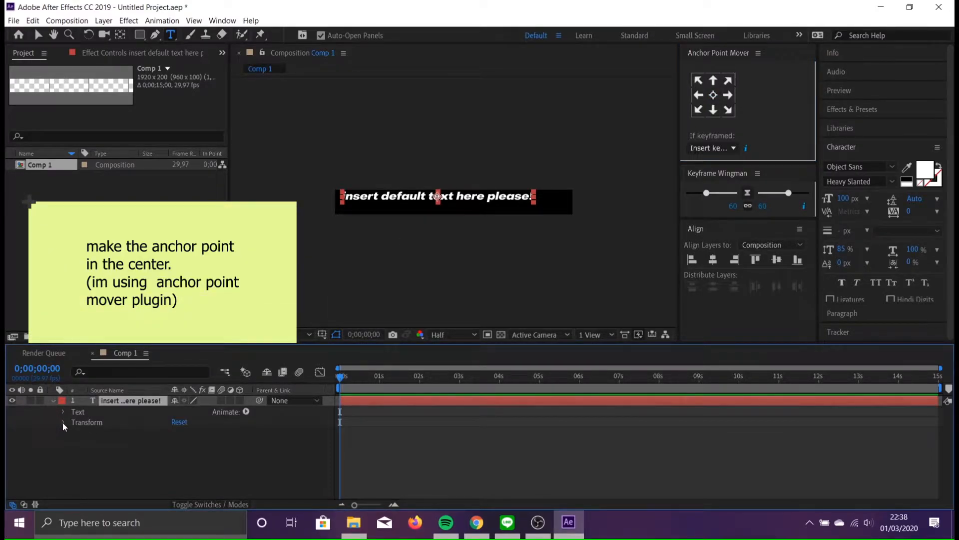
click(63, 422)
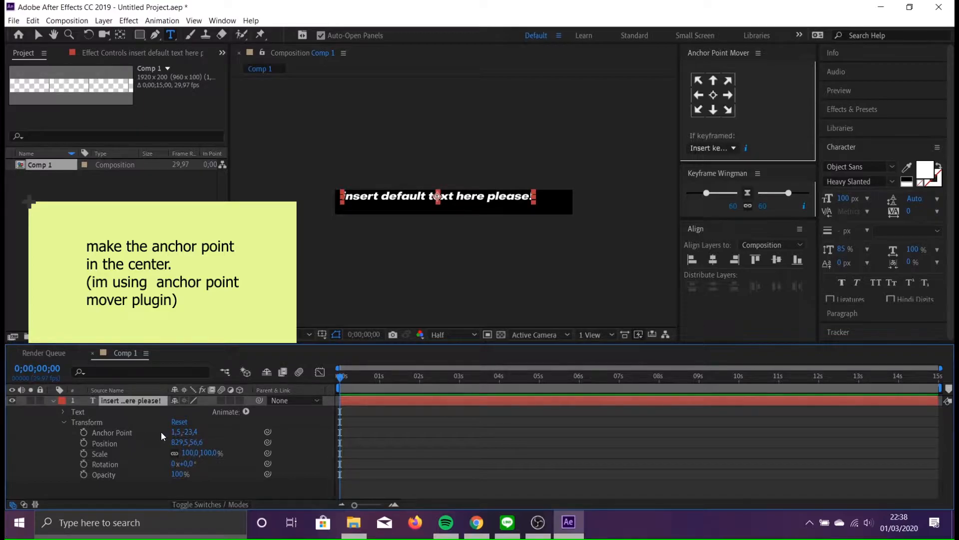
click(65, 421)
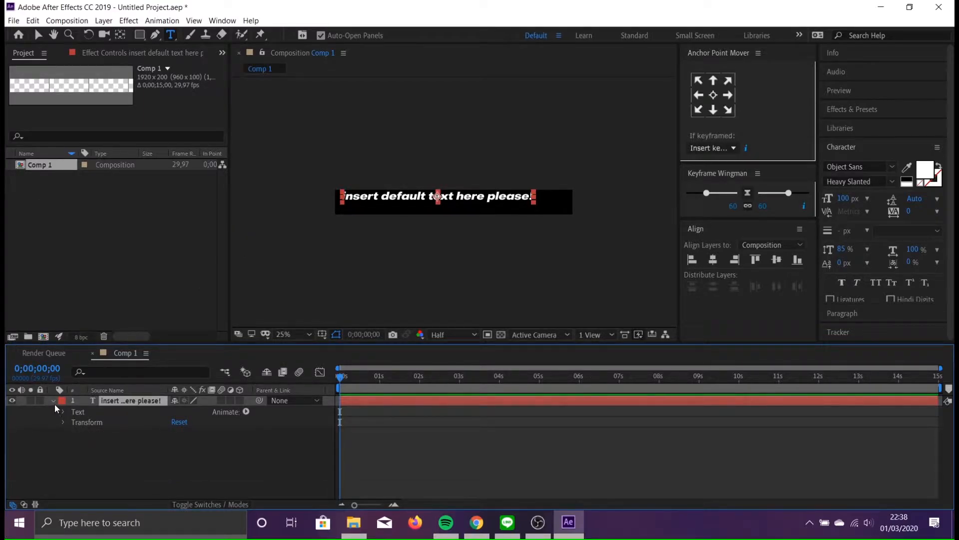
click(53, 400)
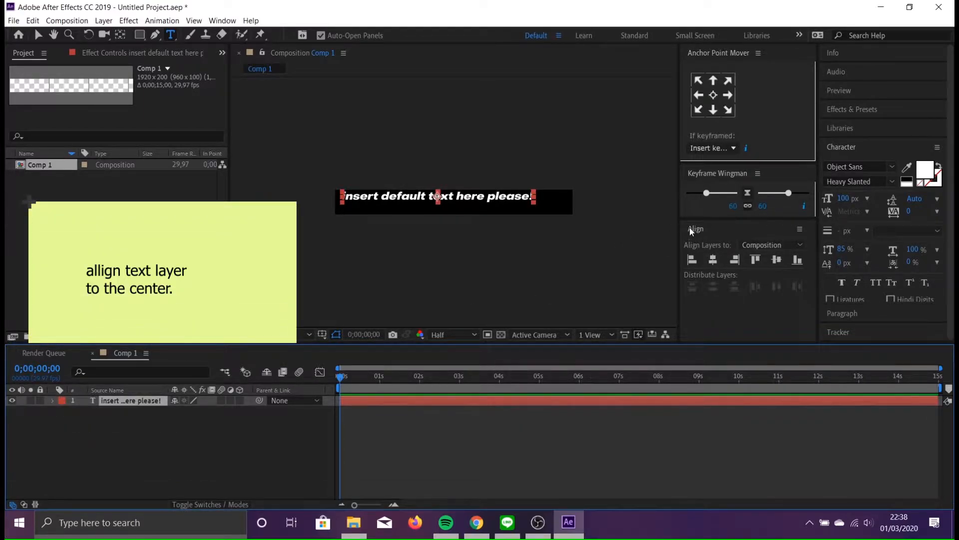
- Align the text layer horizontally and vertically to the center of the composition, and deselect it
click(713, 259)
click(780, 263)
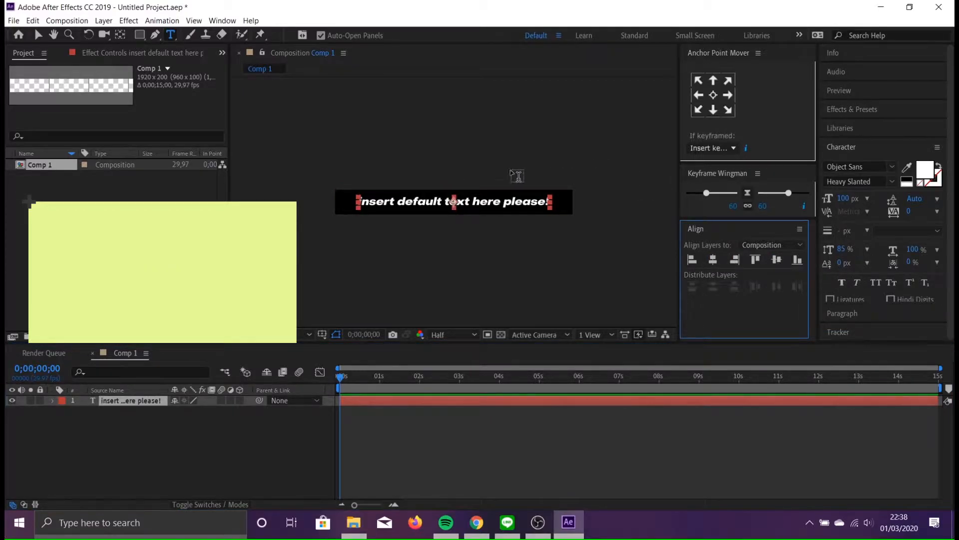
click(38, 35)
click(498, 156)
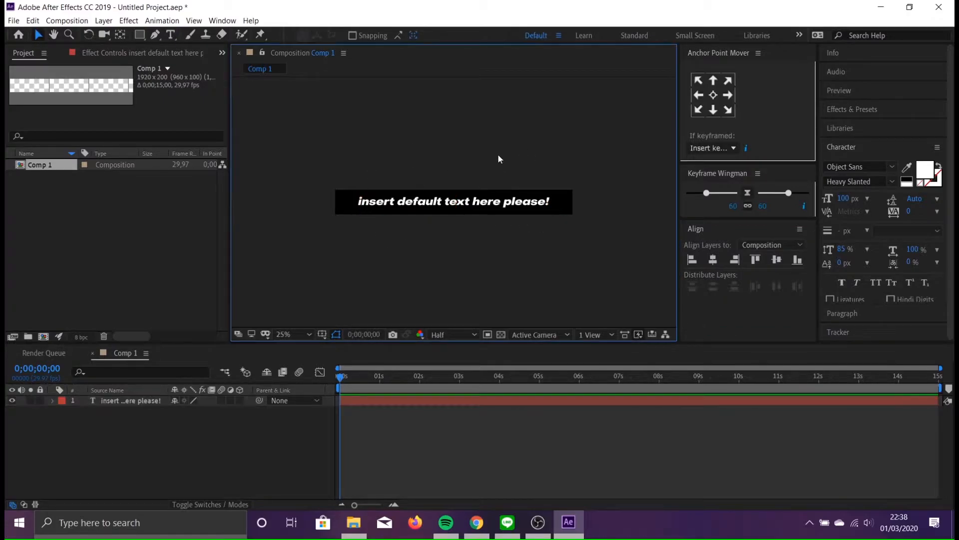
- Create a 1920 × 200 px solid layer named "Background solid" with the red color B5223F
right_click(136, 419)
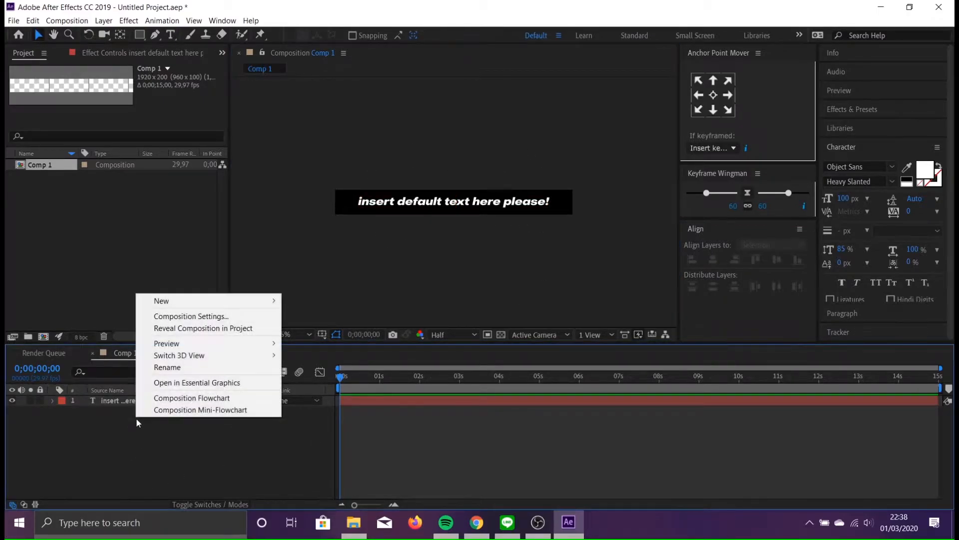
mouse_move(217, 299)
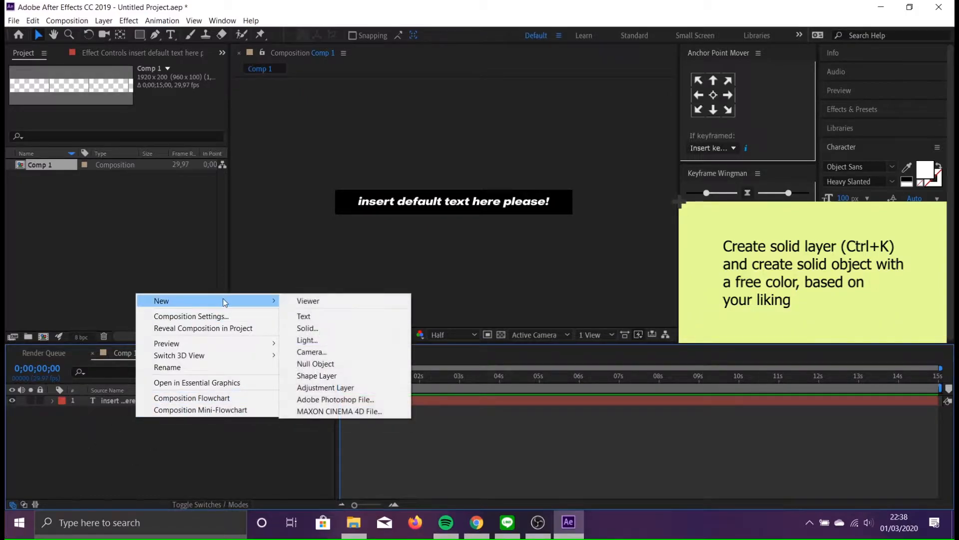
click(366, 331)
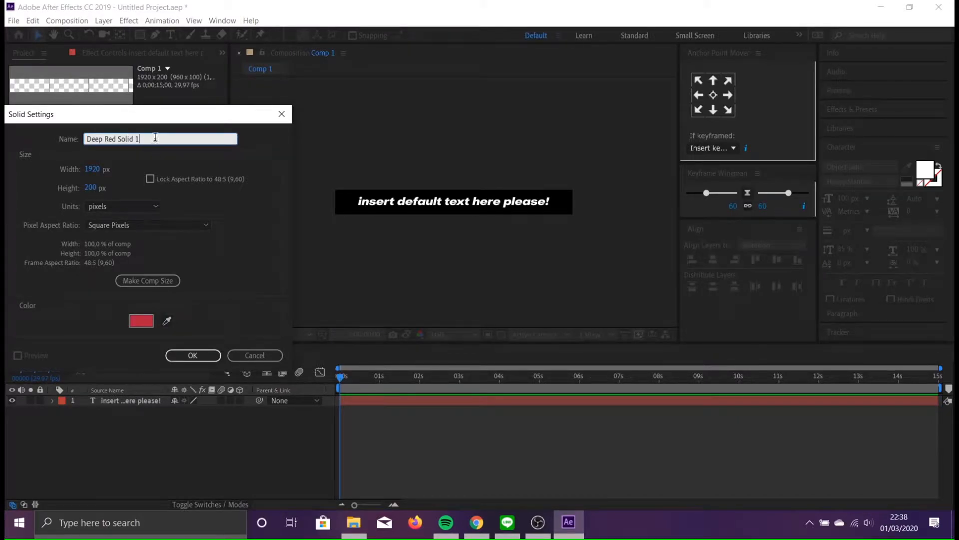
text(Background solid)
click(148, 323)
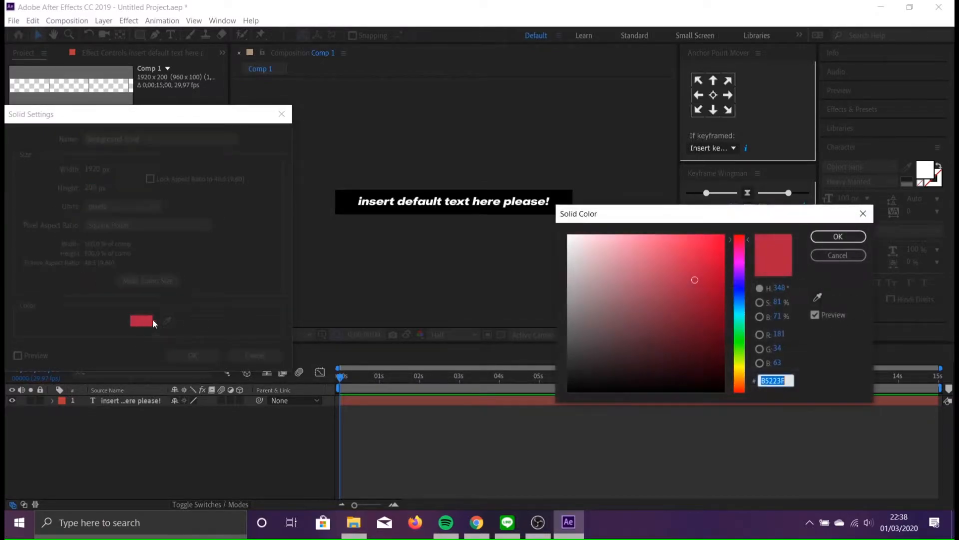
click(819, 237)
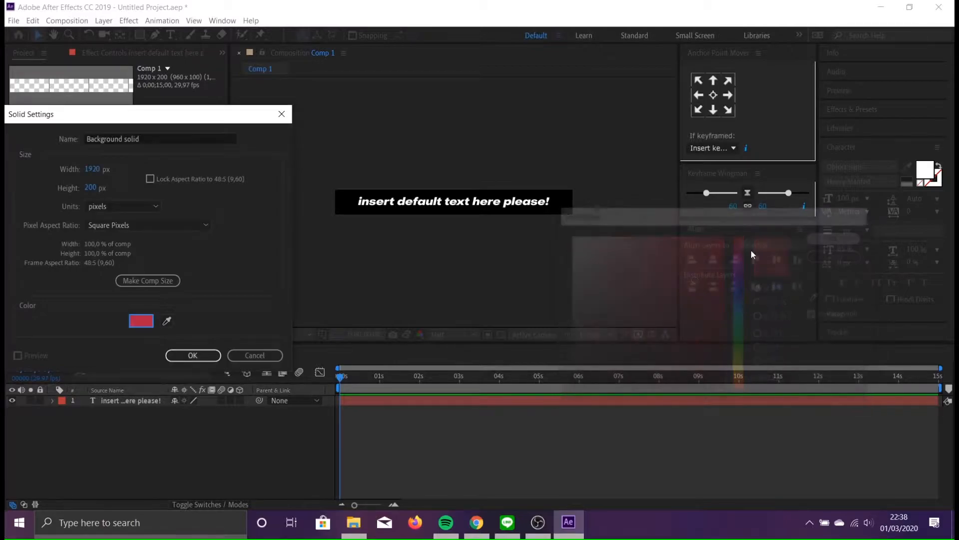
click(190, 355)
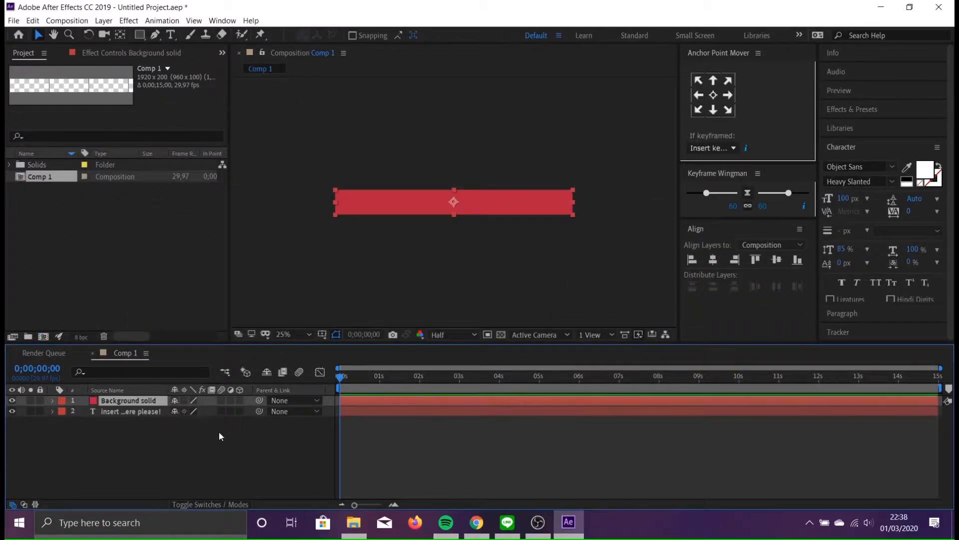
- Move the Background solid layer beneath the text layer in the layer stack
click(284, 439)
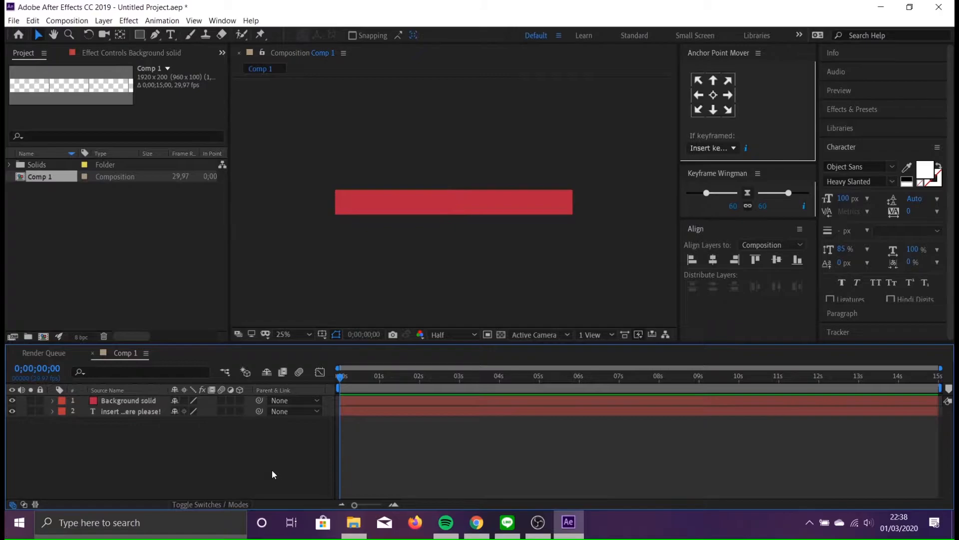
drag(135, 400, 140, 424)
click(156, 459)
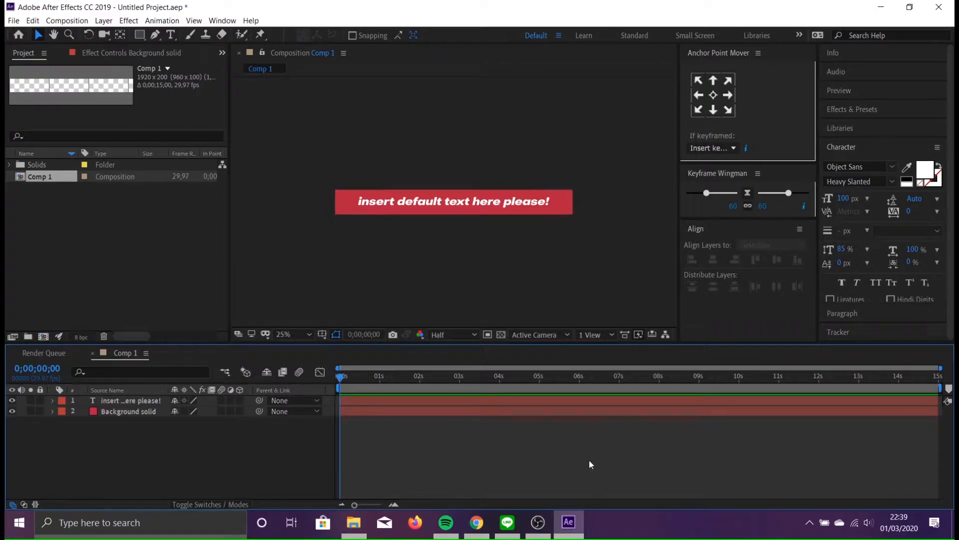
- Create a new composition of 1920 × 1080 px at 29,97 frames per second with a duration of 15 seconds
drag(136, 433, 125, 395)
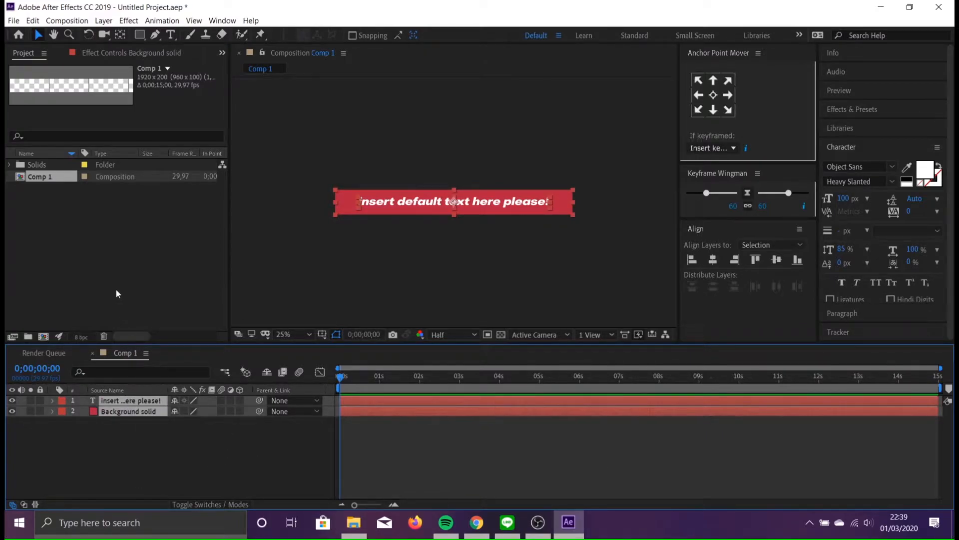
click(111, 228)
right_click(113, 222)
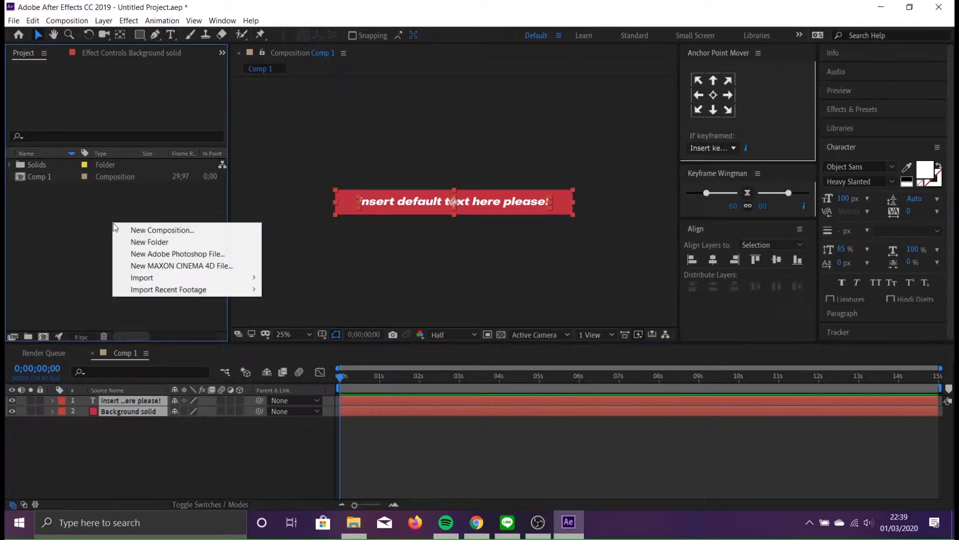
click(142, 230)
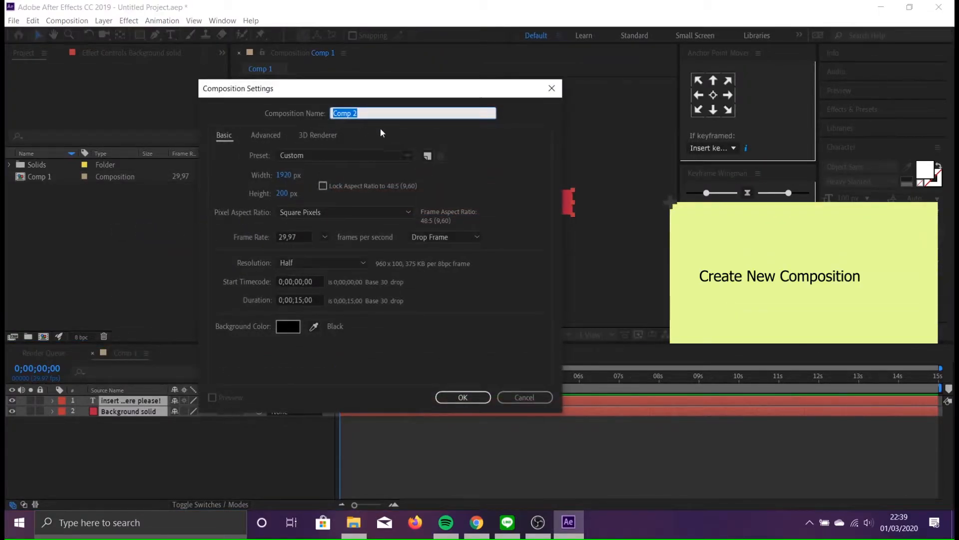
click(284, 175)
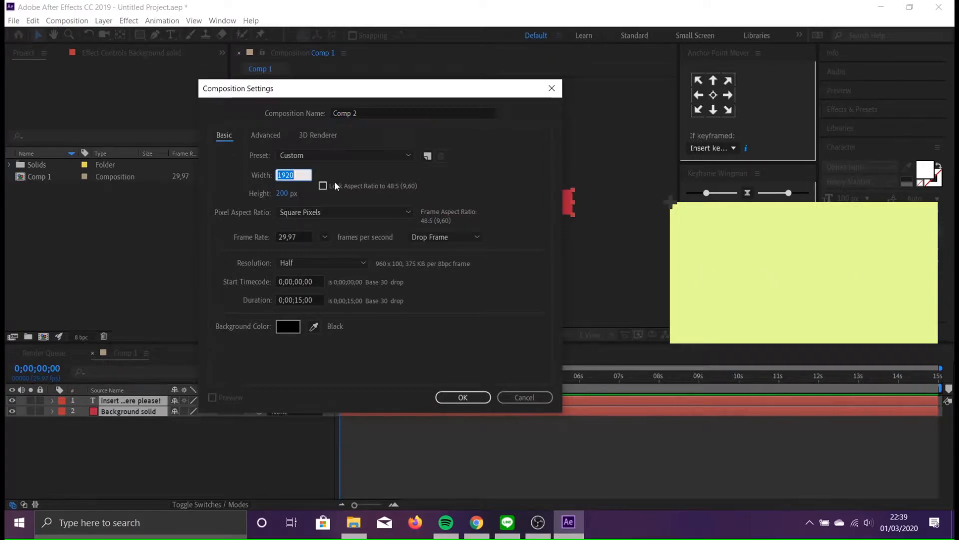
click(285, 198)
click(284, 200)
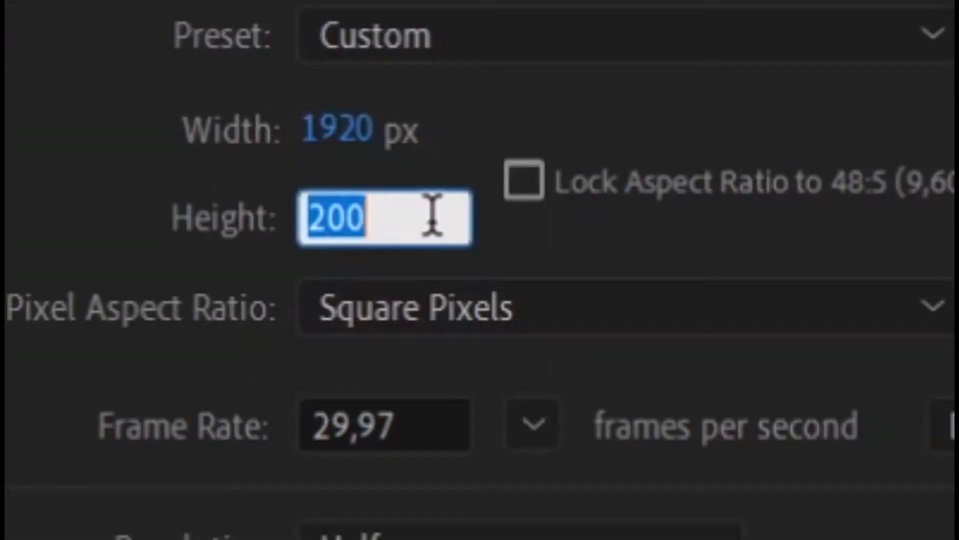
text(1080)
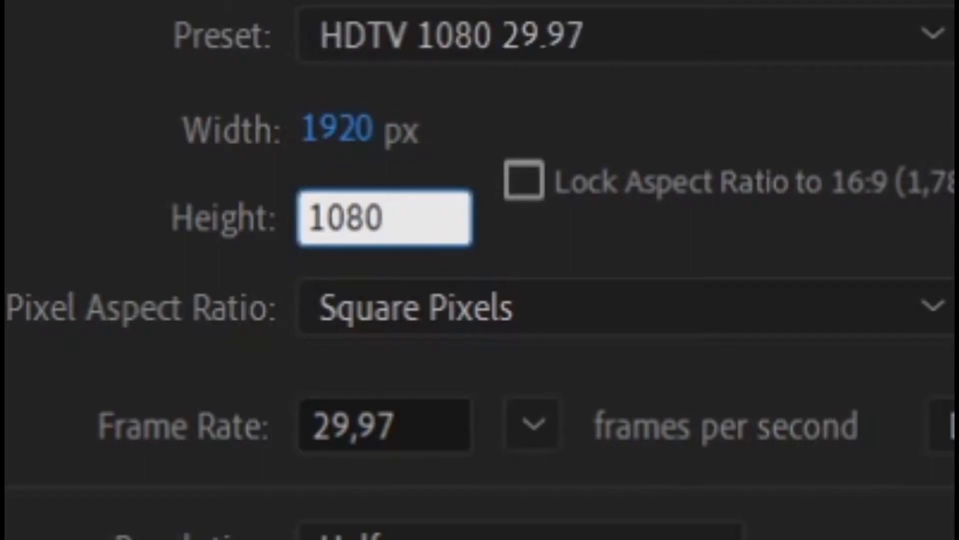
drag(412, 217, 7, 235)
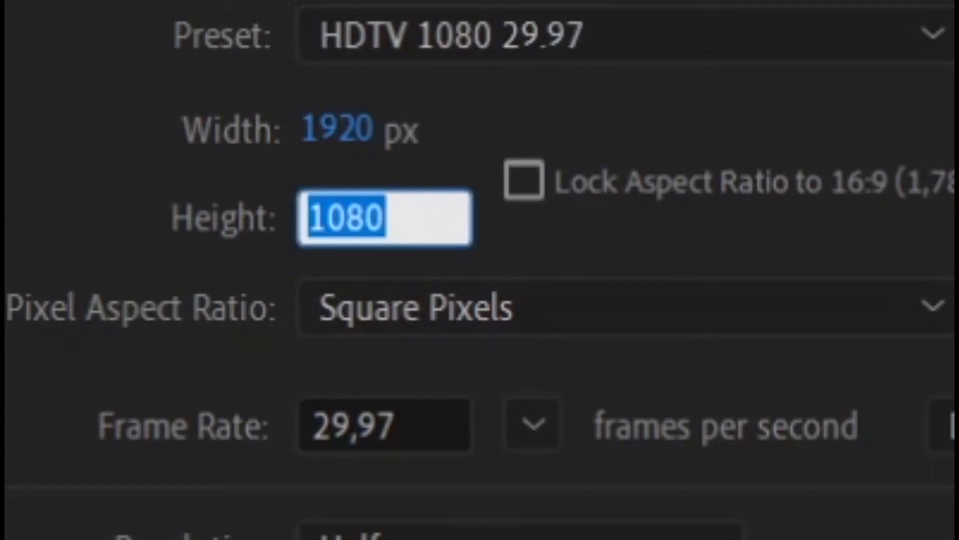
click(510, 299)
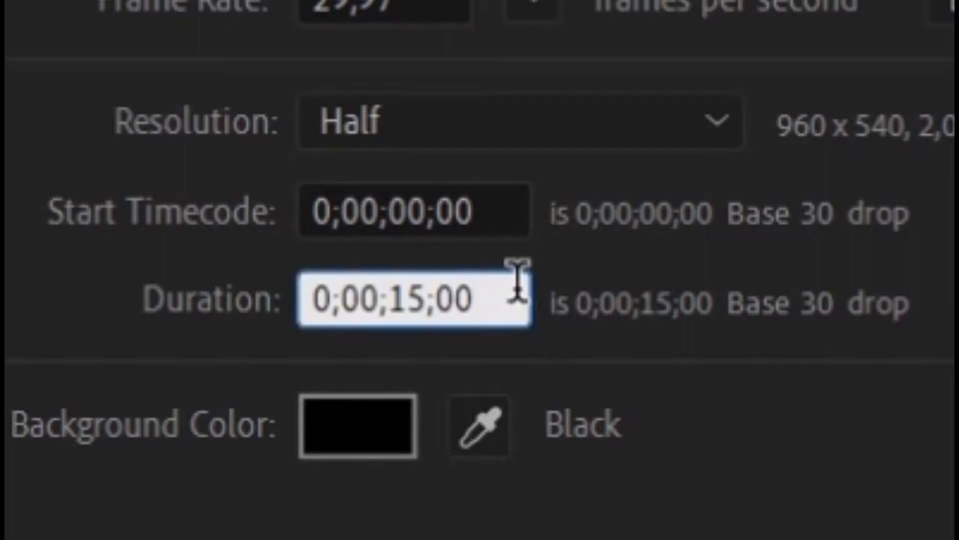
drag(518, 285, 7, 300)
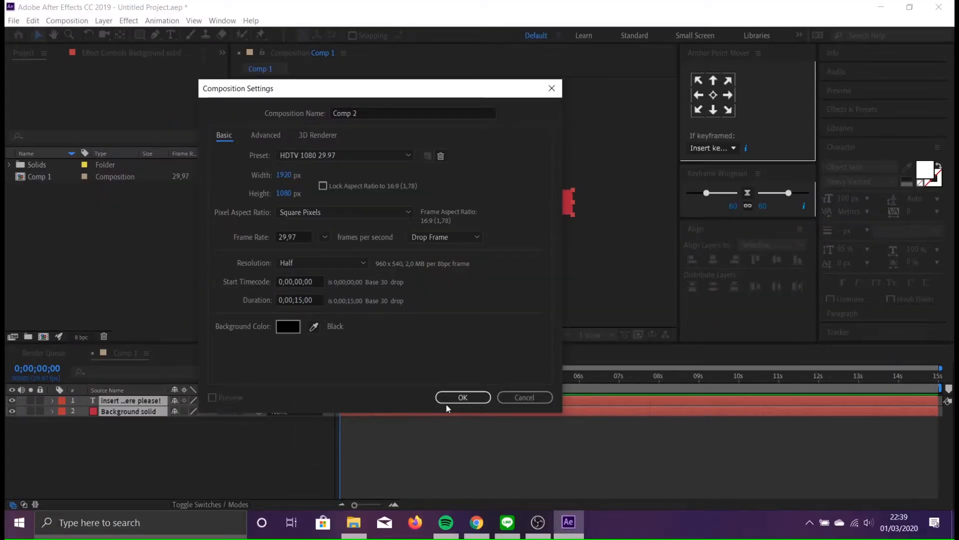
click(446, 400)
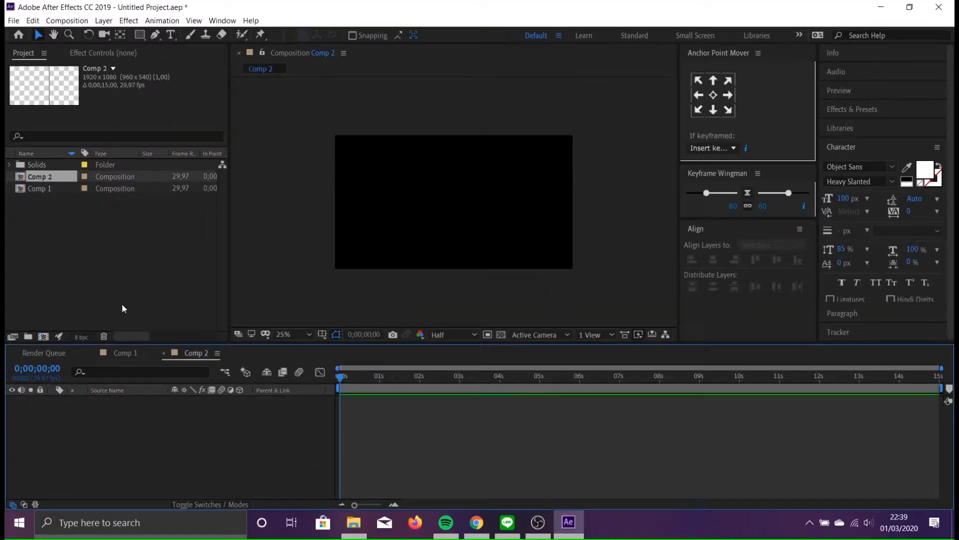
- Add the Comp 1 composition as a layer in the Comp 2 timeline and deselect it
click(43, 190)
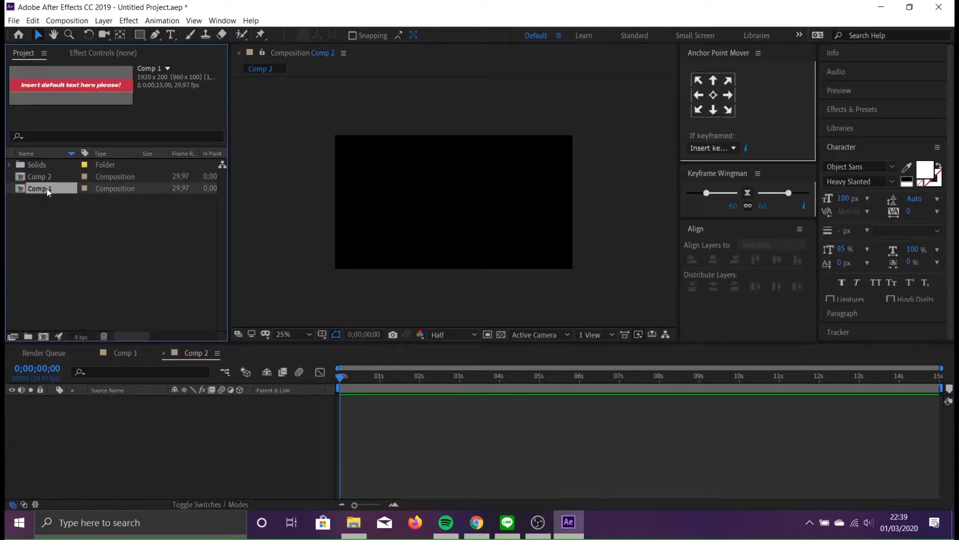
mouse_move(88, 408)
mouse_down()
mouse_move(97, 394)
mouse_move(103, 414)
mouse_up()
click(166, 442)
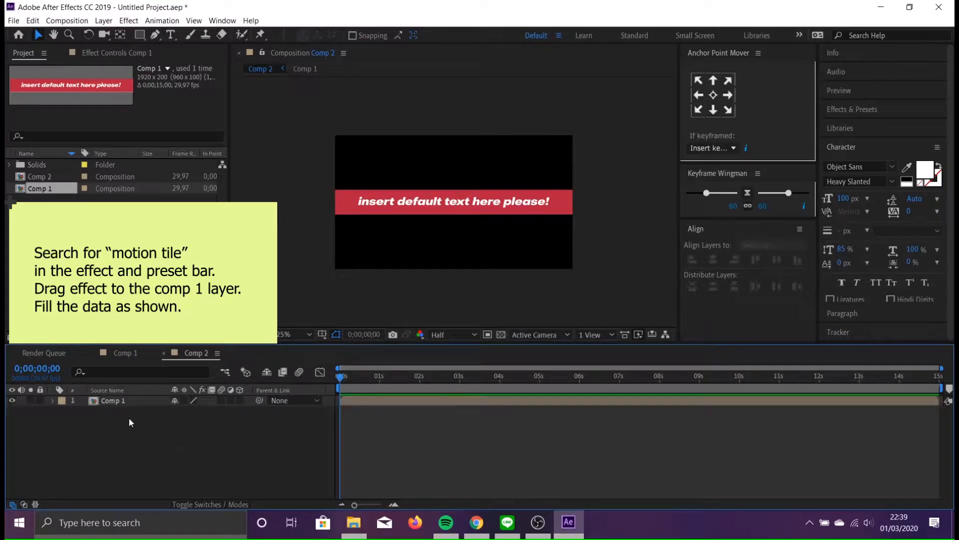
- Find the Motion Tile effect by searching for "motion" and apply it to the Comp 1 layer
click(117, 400)
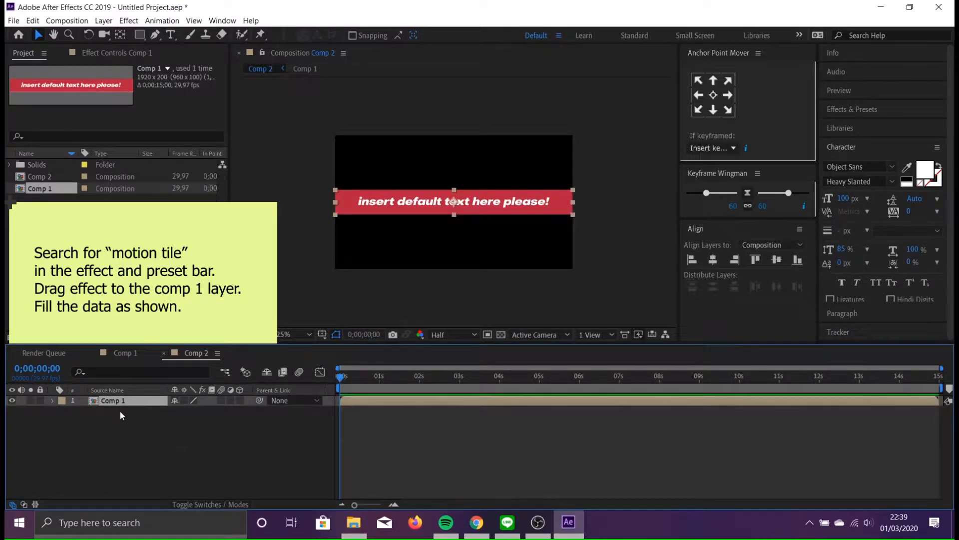
click(874, 111)
click(870, 125)
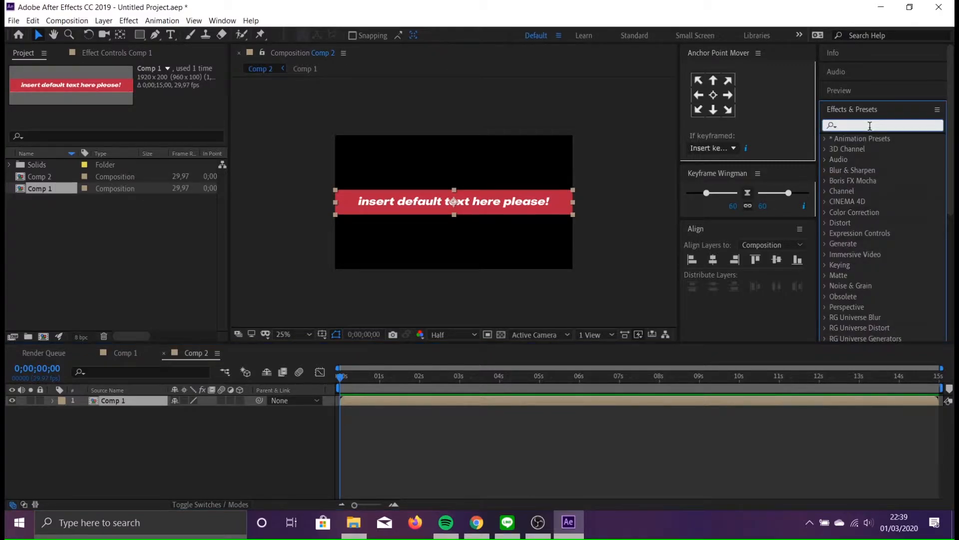
text(motion)
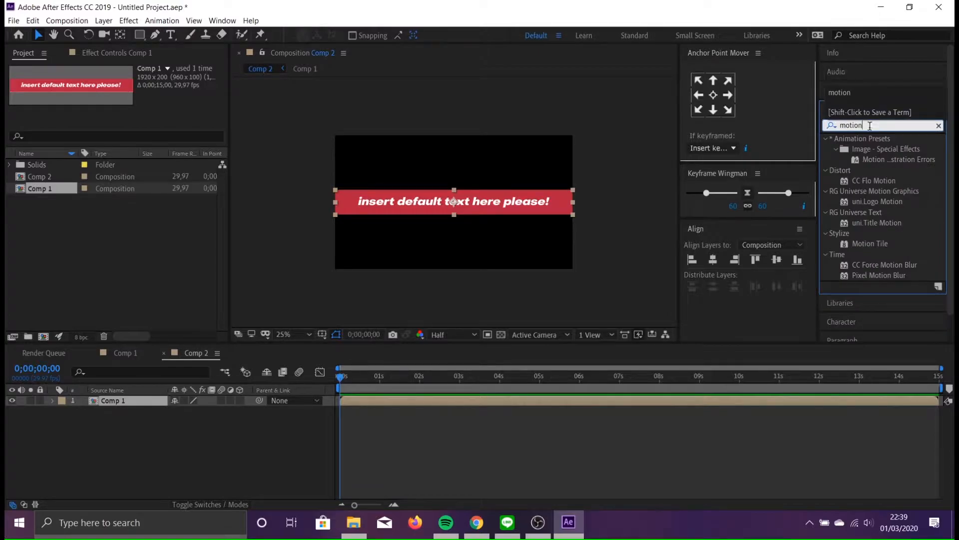
drag(870, 244, 111, 404)
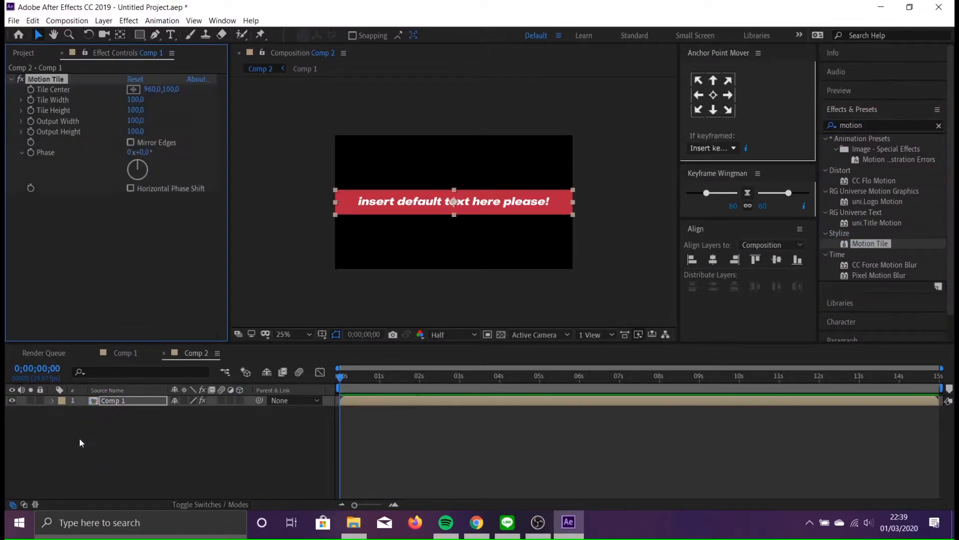
click(176, 441)
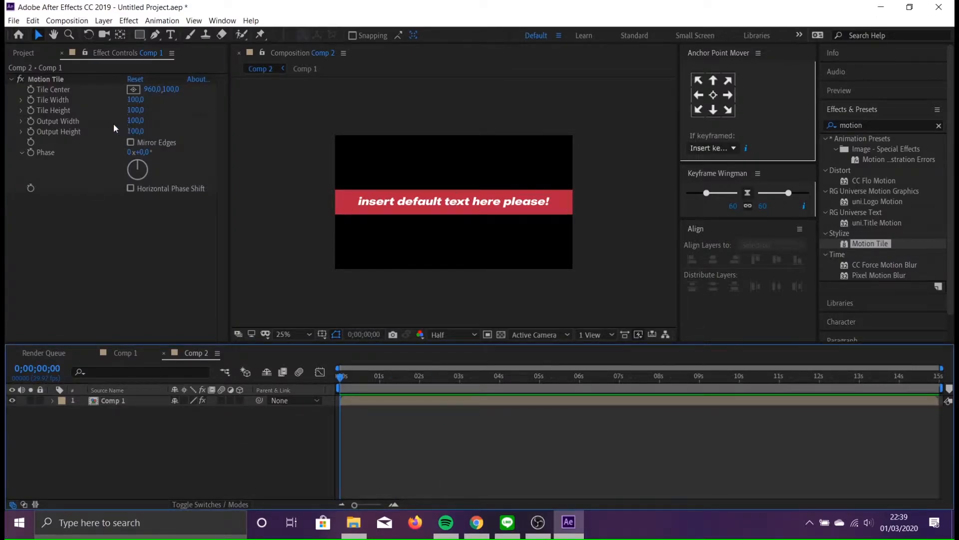
- Set the Motion Tile effect's Output Width to 600
click(60, 123)
click(136, 121)
text(60)
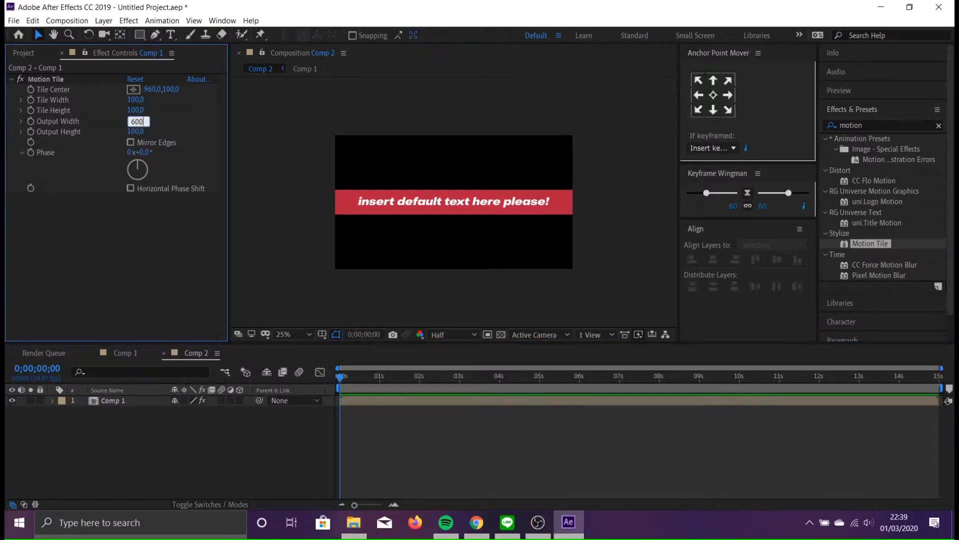
text(0)
key(Return)
click(412, 447)
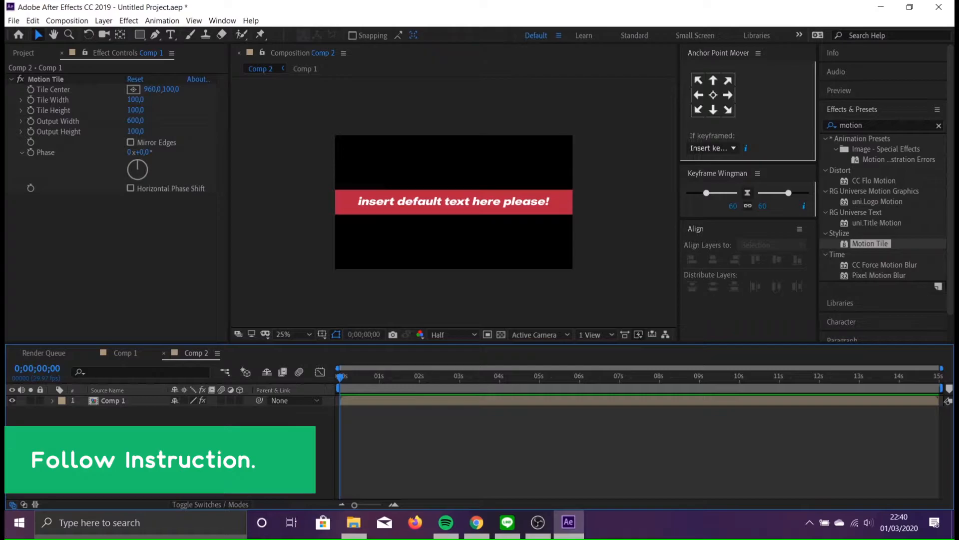
- Search the effects for "offset" and apply the Distort Offset effect to the Comp 1 layer
click(879, 125)
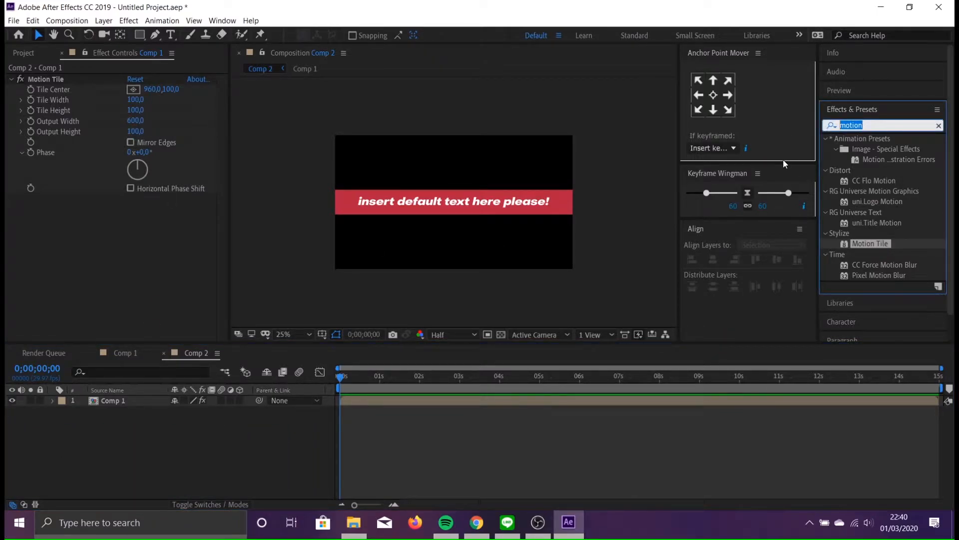
text(offset)
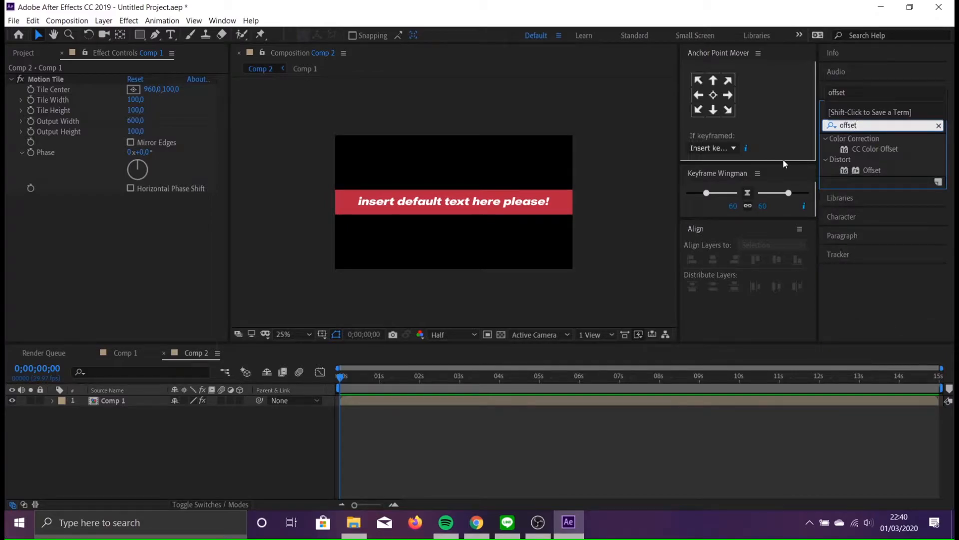
click(838, 161)
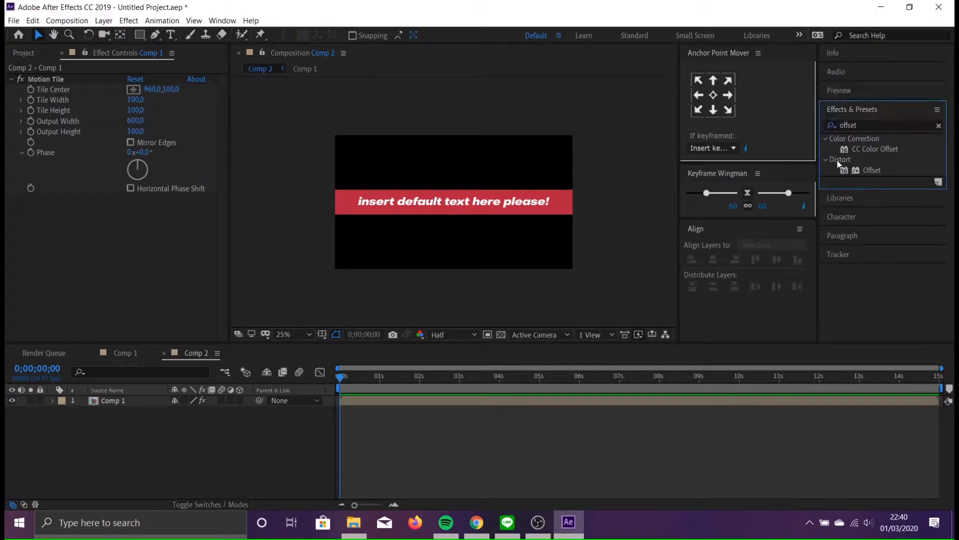
click(874, 170)
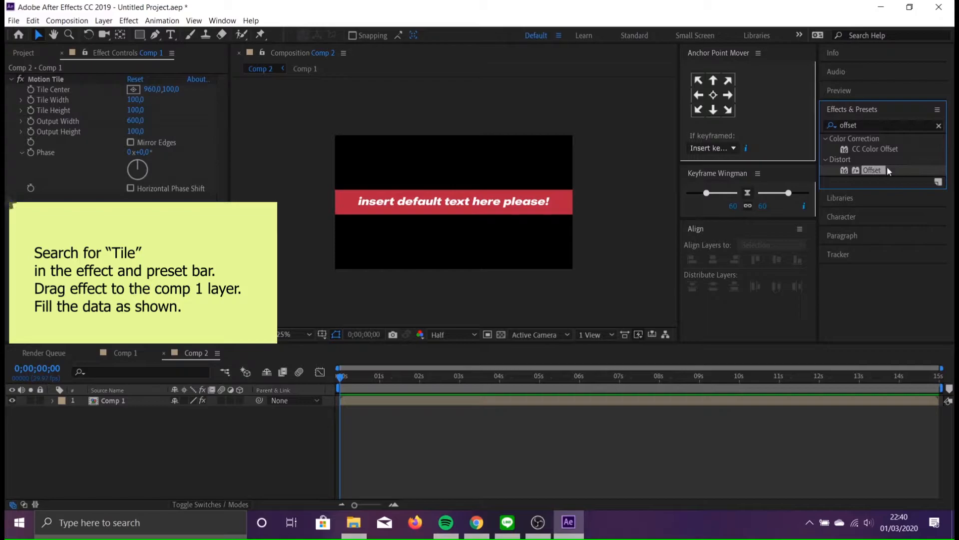
drag(852, 161, 104, 398)
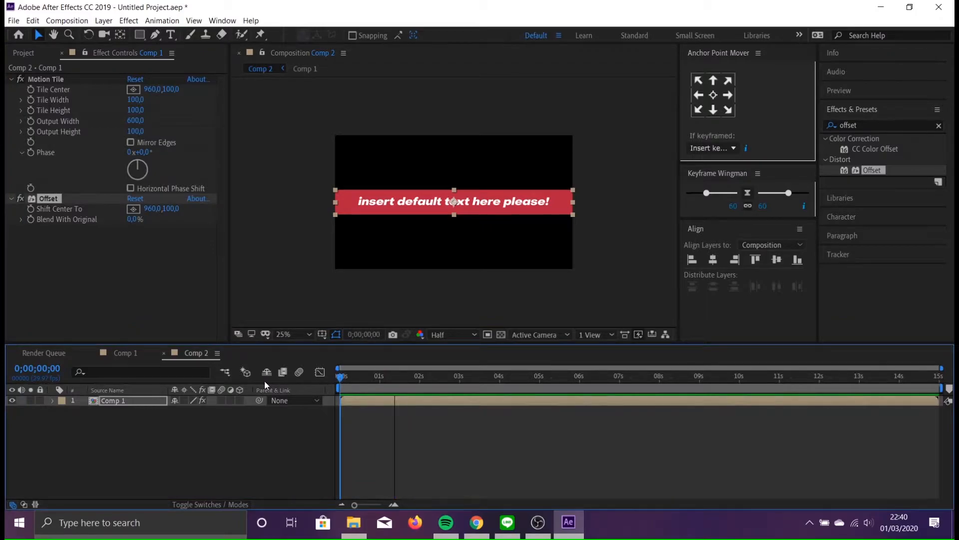
- Keyframe the Offset effect's Shift Center To at the timeline's start and set its horizontal value to 8000 at 0;00;14;29
click(30, 208)
drag(340, 375, 939, 376)
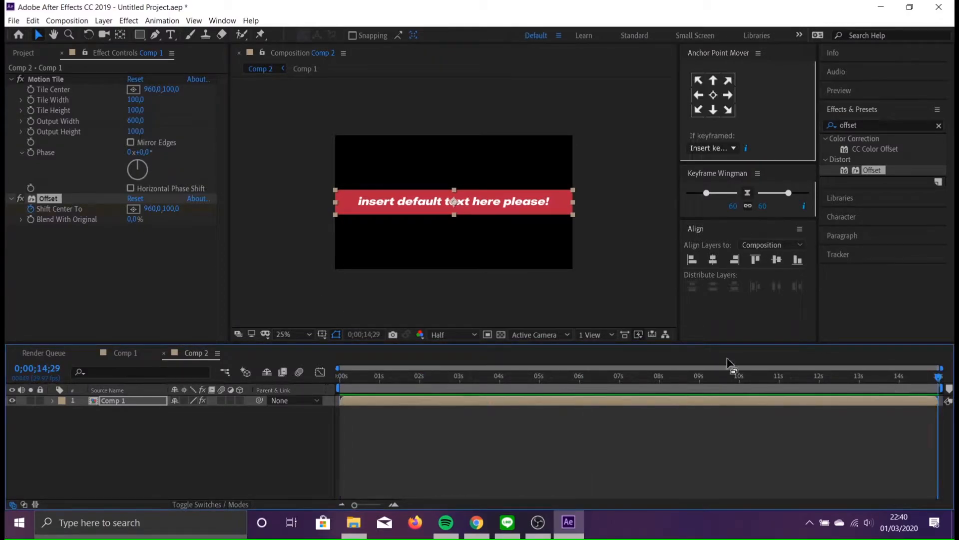
click(152, 209)
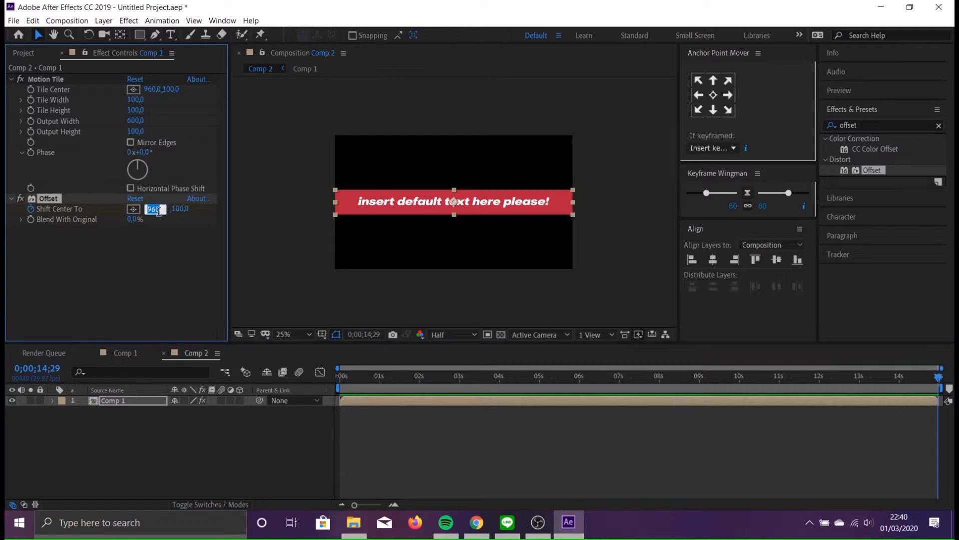
text(8000)
key(Return)
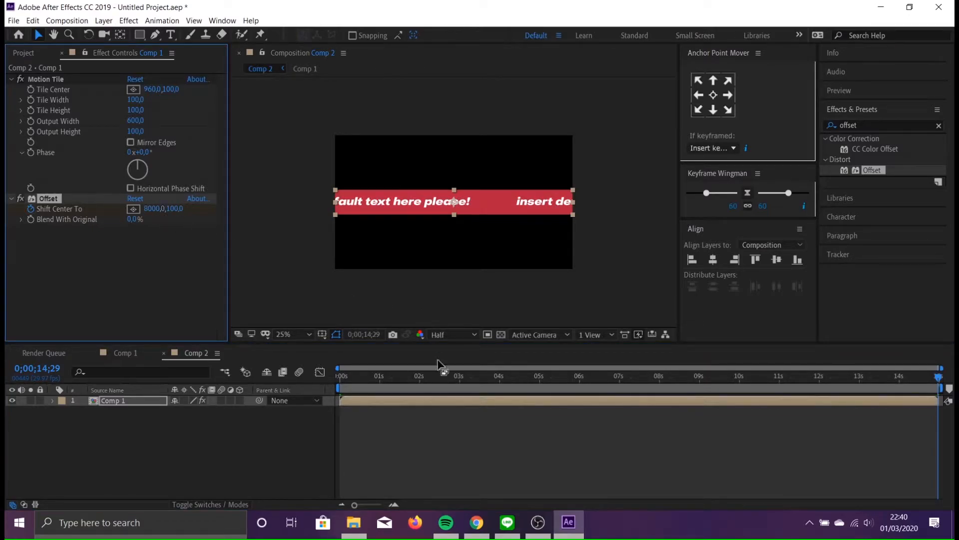
- Preview the scrolling text animation and return the playhead to the start of the timeline
key(space)
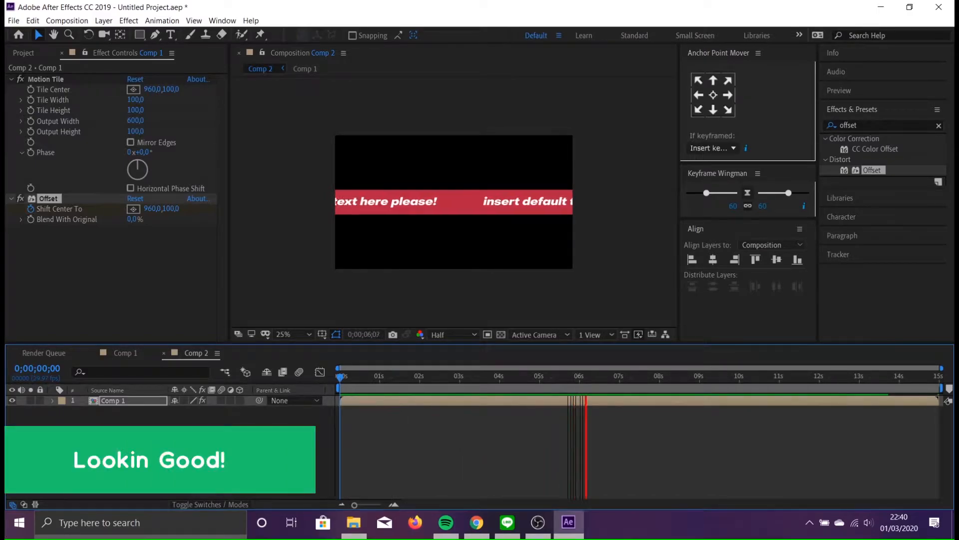
key(space)
click(385, 461)
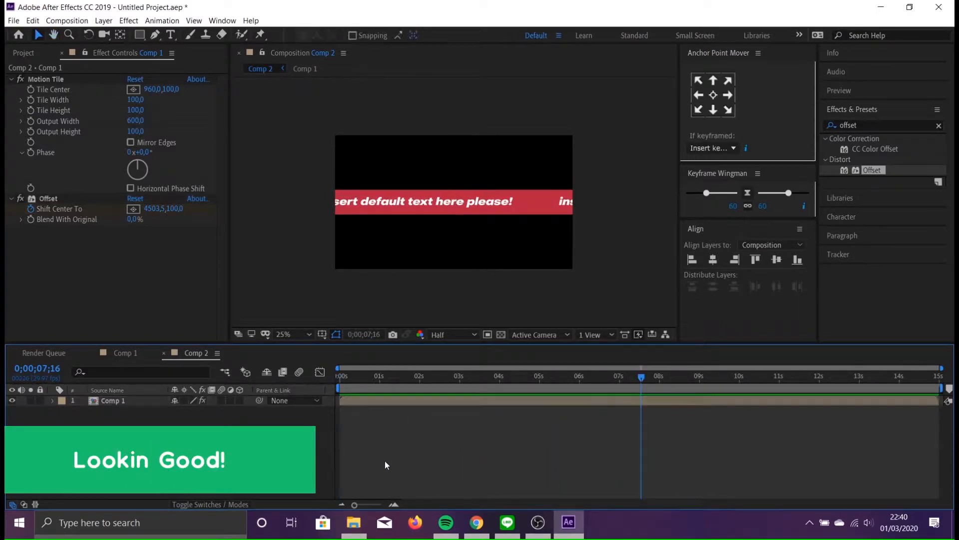
drag(385, 376, 251, 371)
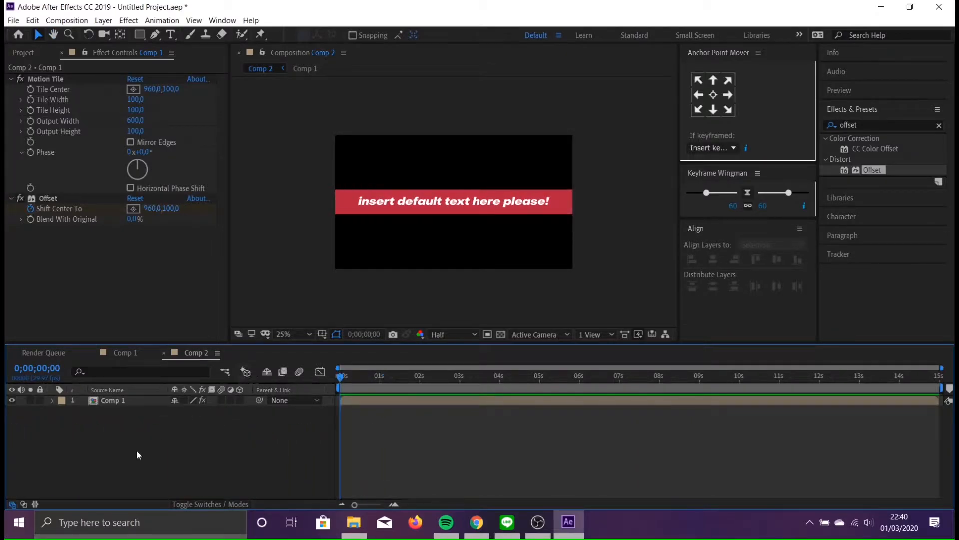
- Turn the Comp 1 layer in Comp 2 into a 3D layer
click(126, 401)
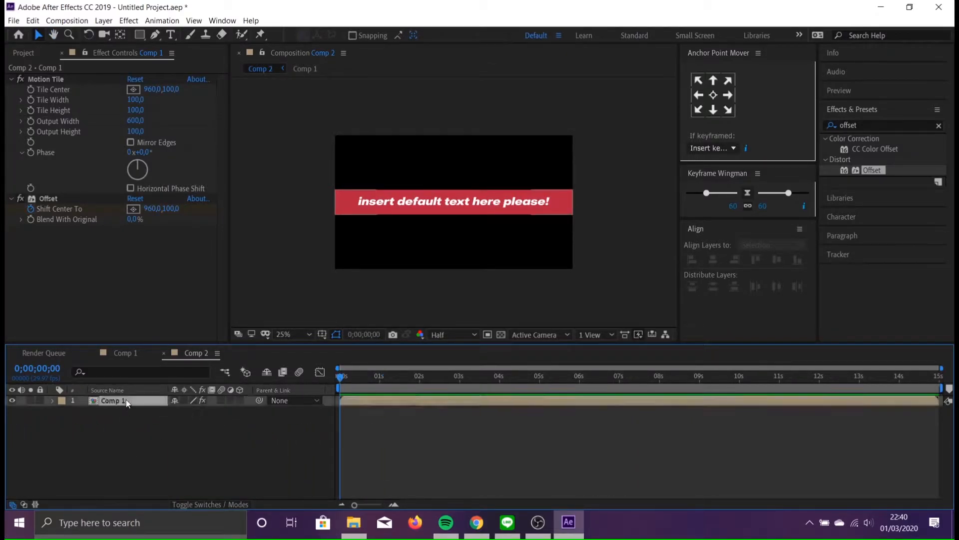
click(242, 399)
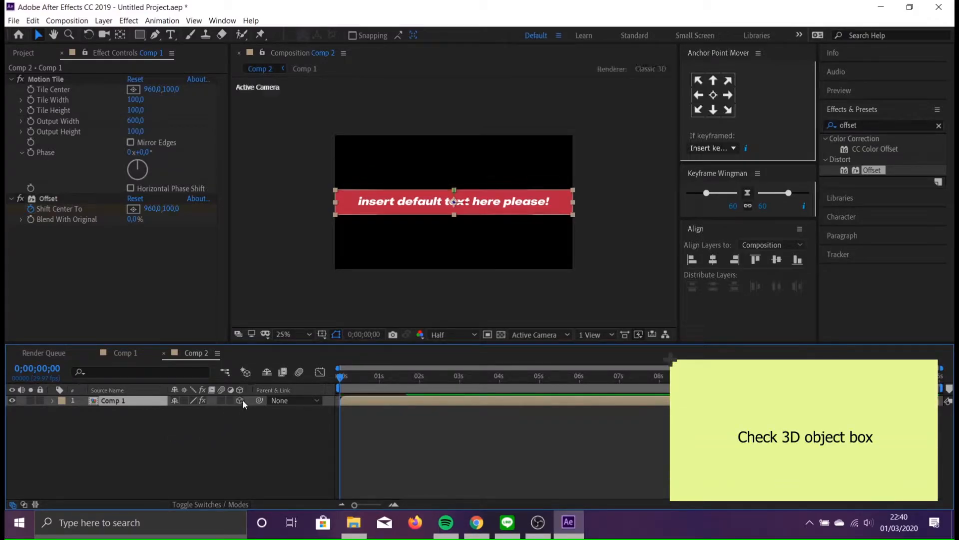
click(233, 424)
- Duplicate the 3D Comp 1 layer three times and select the second layer in the stack
click(124, 405)
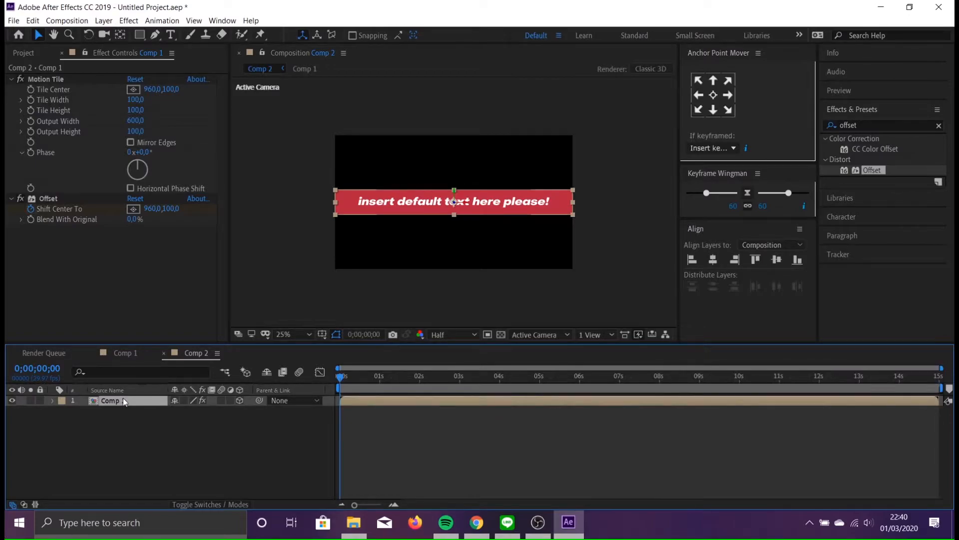
key(ctrl+d)
key(ctrl+d)
key(ctrl+d)
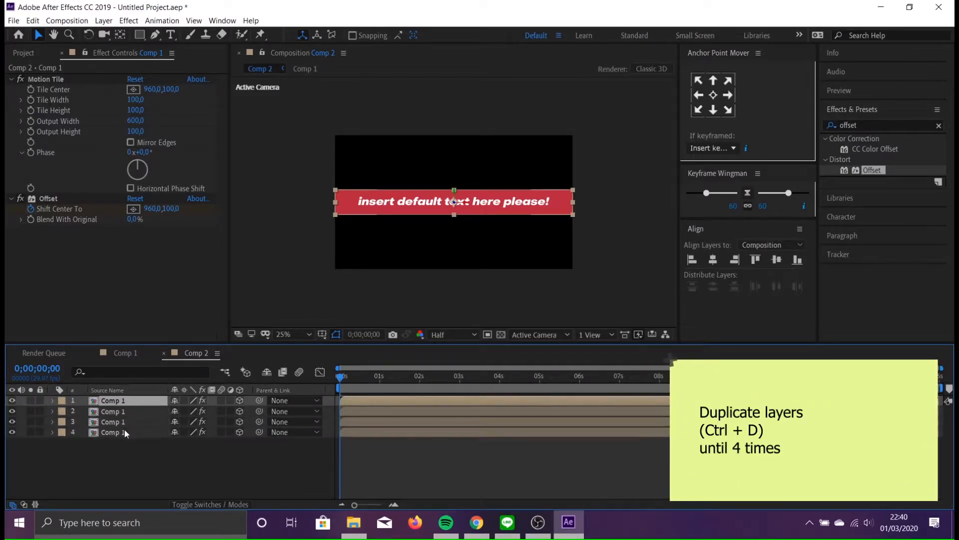
click(128, 442)
click(133, 436)
click(132, 421)
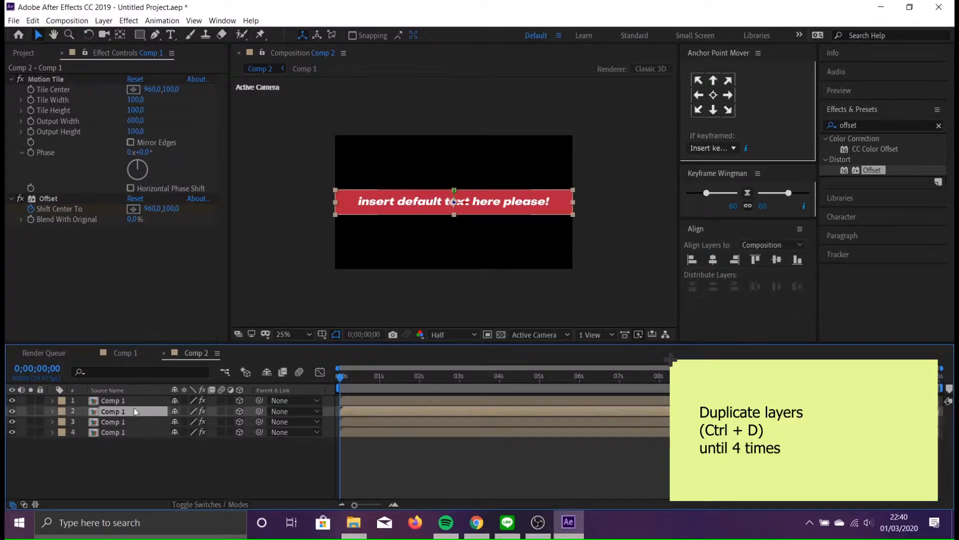
- Rename the fourth layer in the Comp 2 stack as front
click(133, 410)
click(133, 400)
click(128, 432)
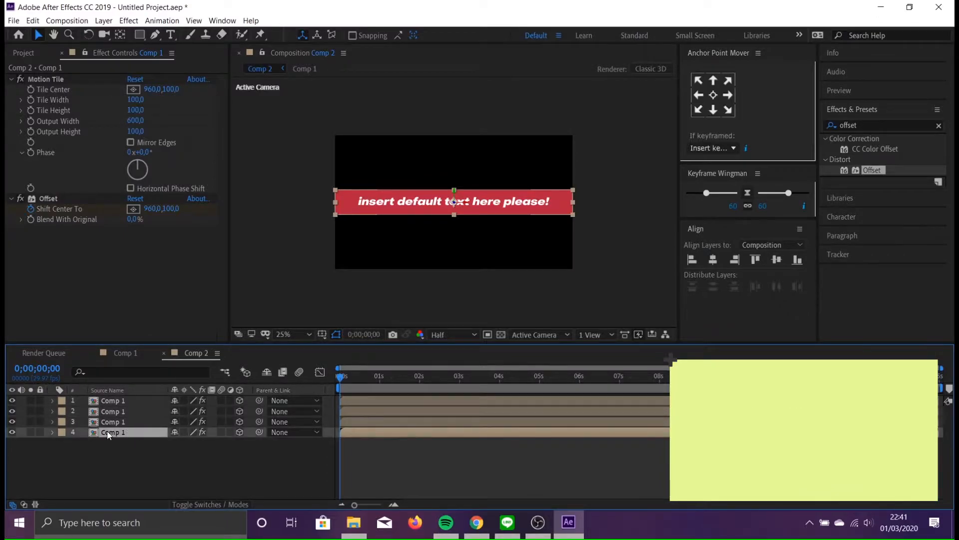
right_click(110, 430)
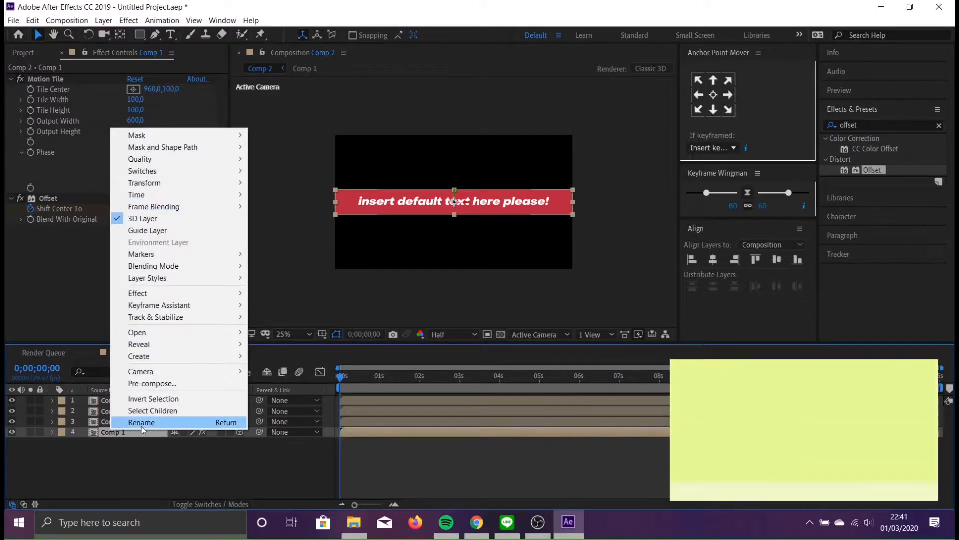
click(142, 424)
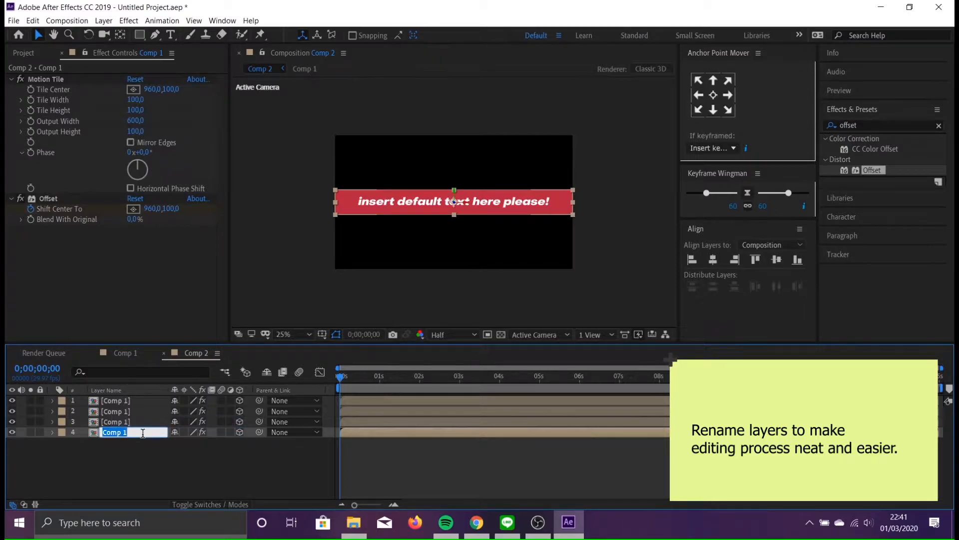
text(front)
key(Return)
- Rename the third layer in the stack as top
click(122, 425)
key(Return)
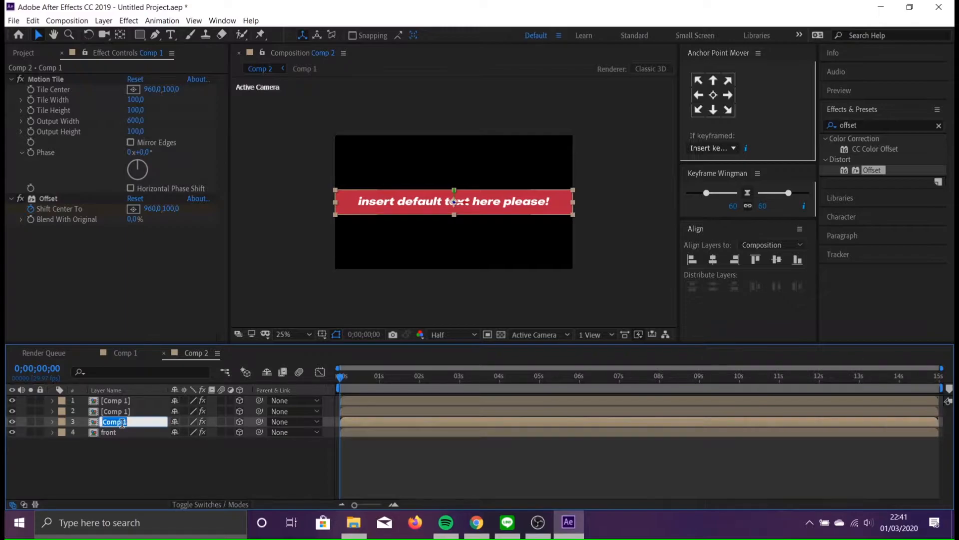
text(top)
key(Return)
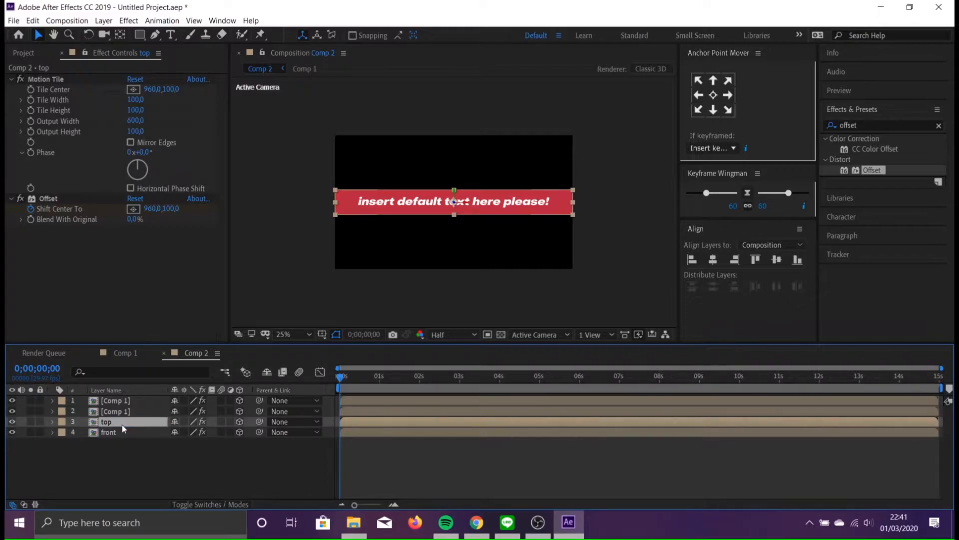
- Rename the second layer in the stack as back
click(131, 411)
key(Return)
text(bott)
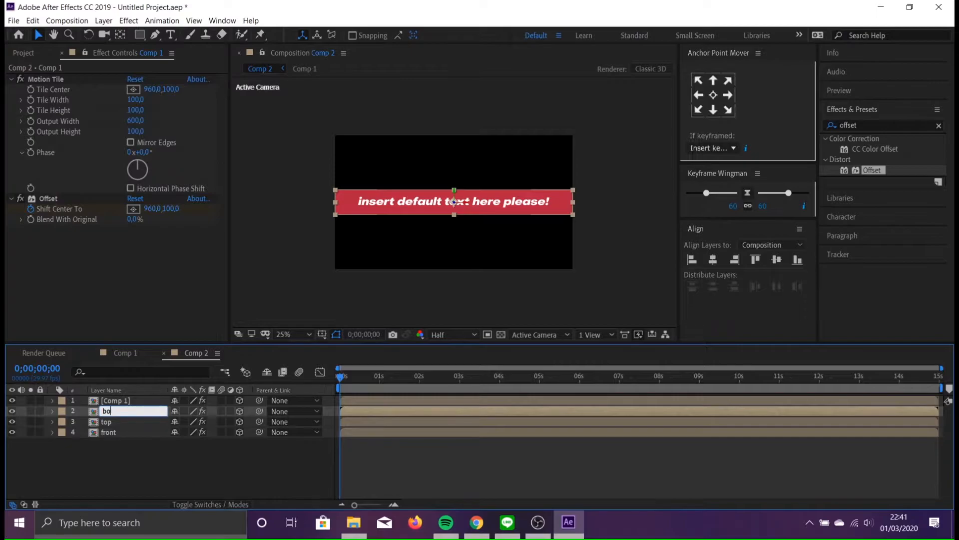
key(Return)
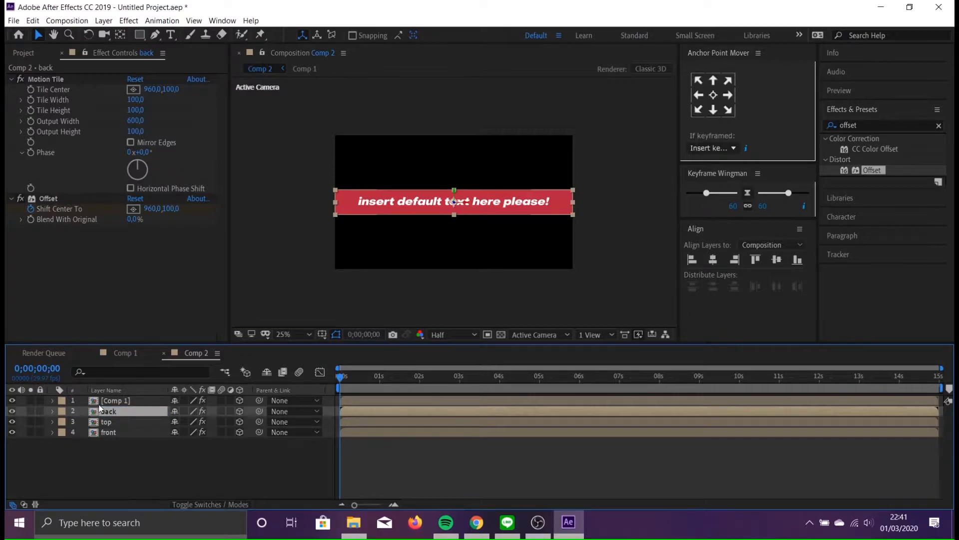
- Rename the first layer in the stack as bottom and leave all four layers deselected
right_click(109, 401)
click(155, 389)
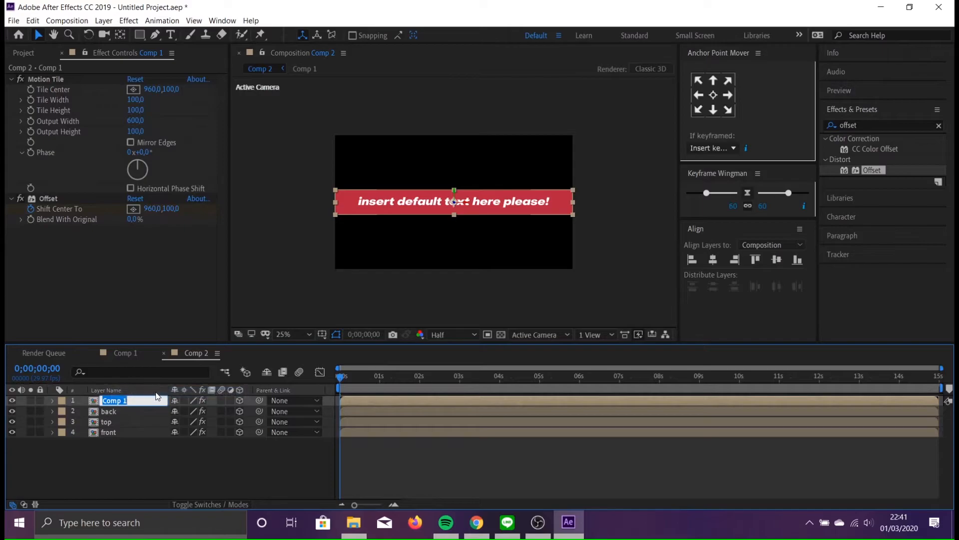
text(bo)
key(Return)
drag(125, 453, 122, 404)
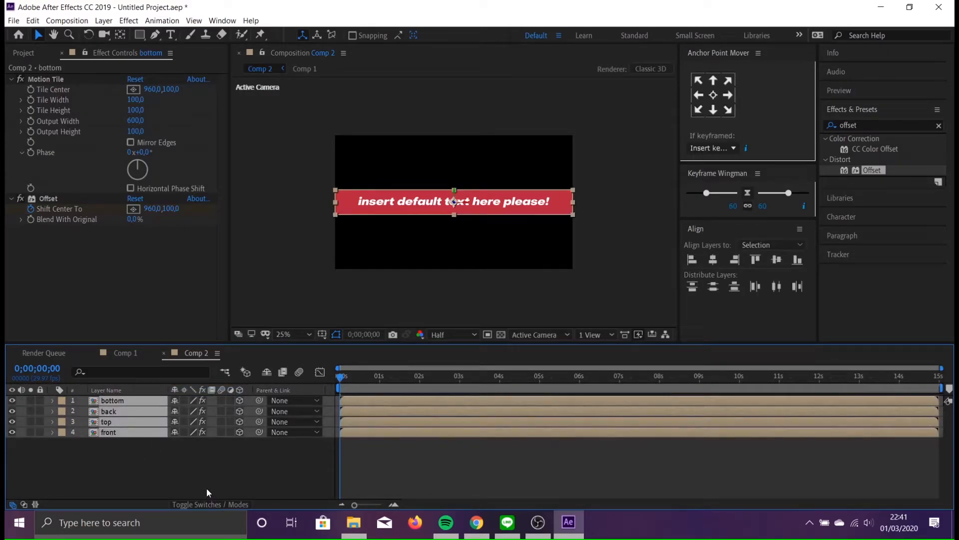
click(205, 488)
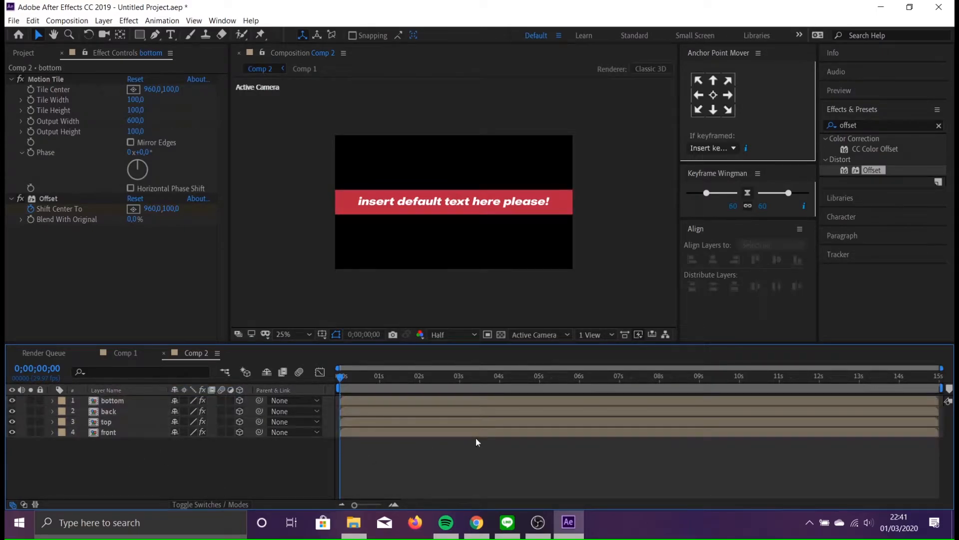
- Show the composition from Custom View 1 to see the banner layers in perspective
click(544, 335)
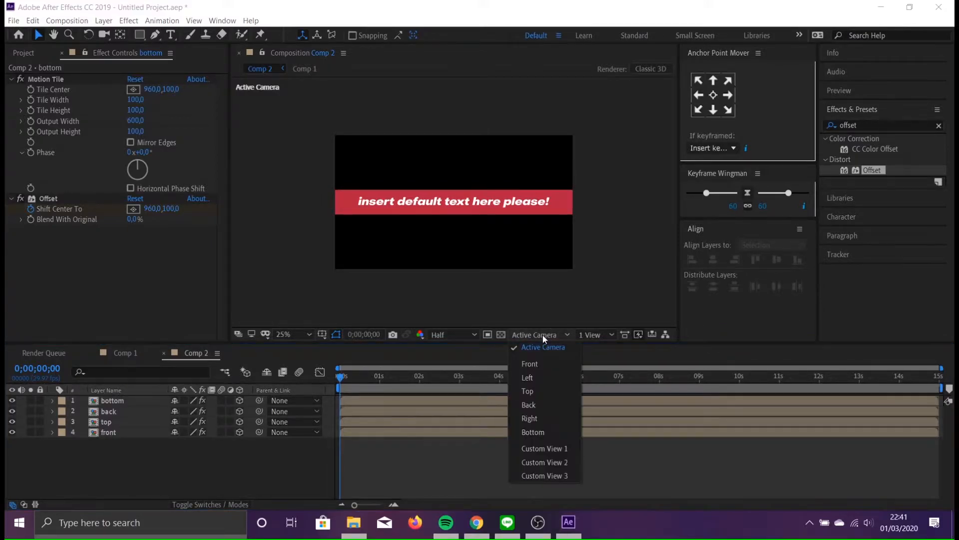
click(575, 450)
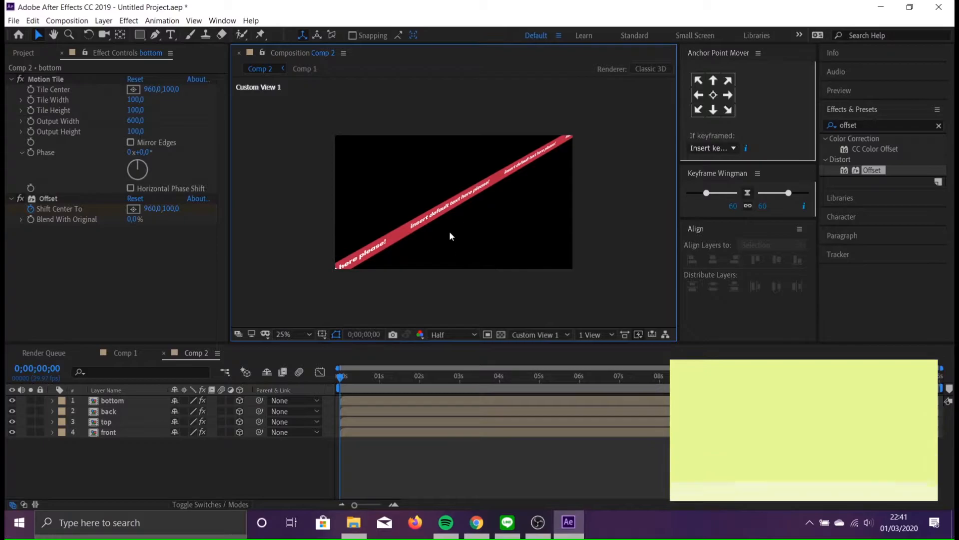
scroll(457, 212, up, 4)
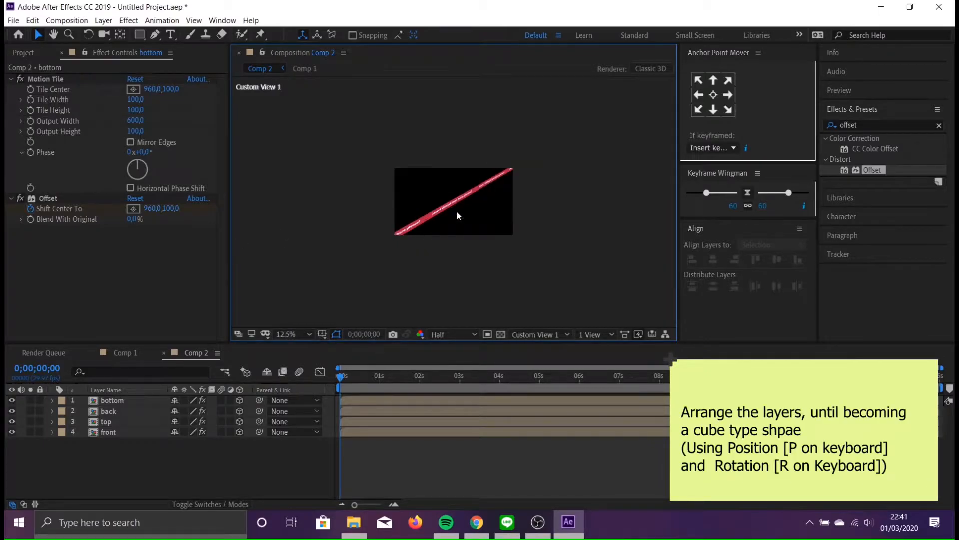
scroll(457, 215, down, 2)
drag(456, 211, 517, 199)
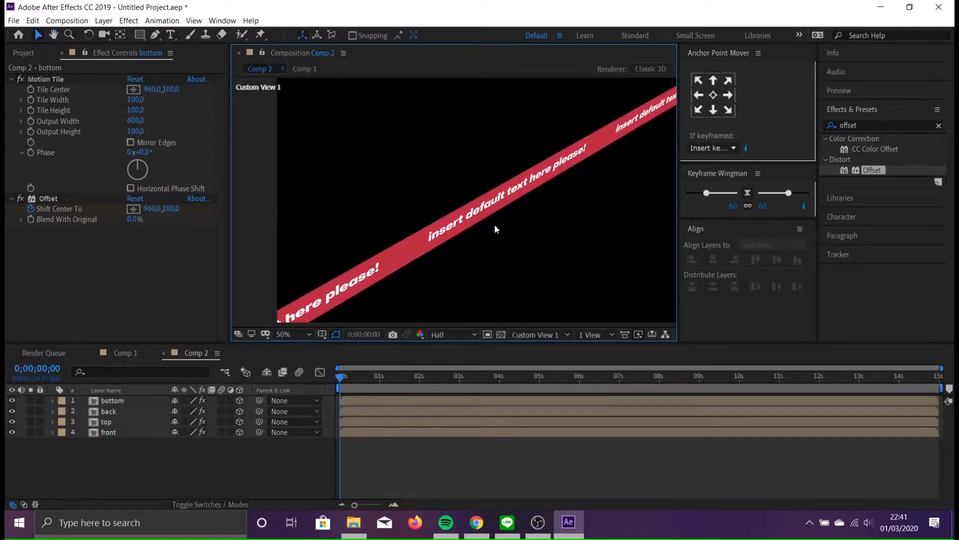
- Set the top layer's X Rotation to -90°
click(106, 423)
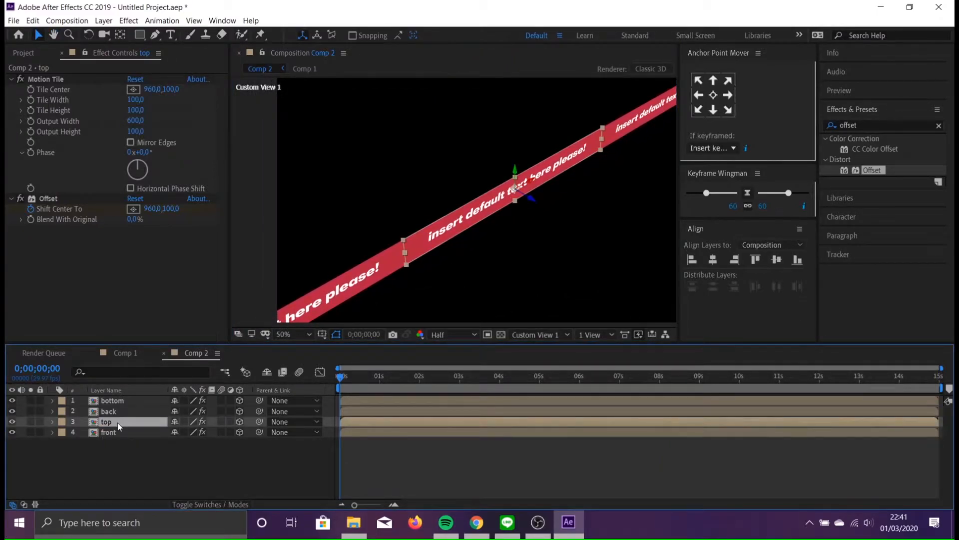
key(r)
click(185, 442)
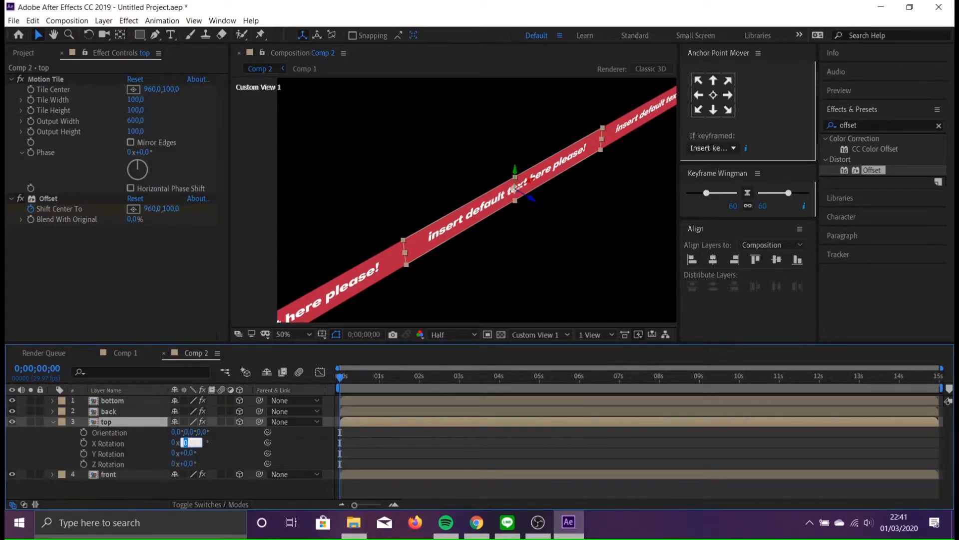
text(-90)
key(Return)
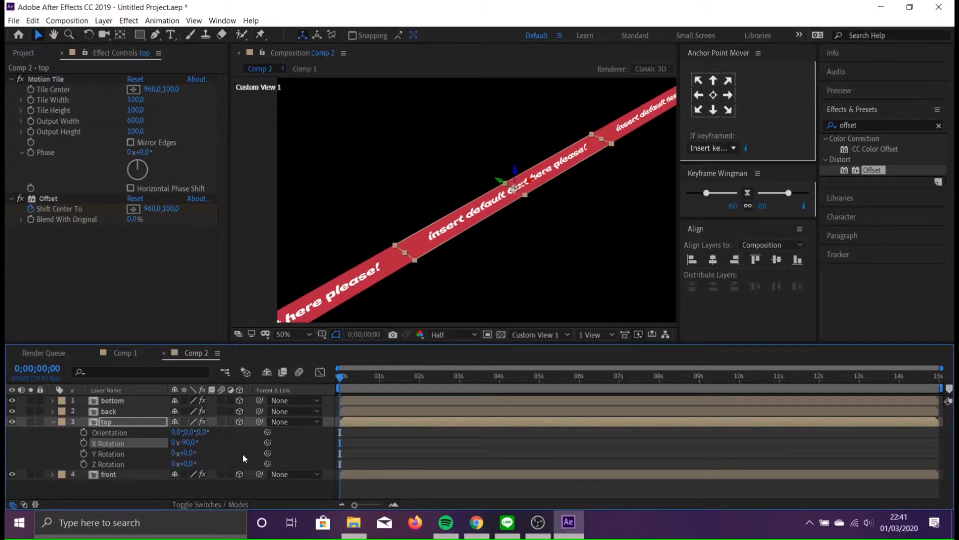
- Switch the composition view to Left and set the top layer's Y position to 440
click(532, 334)
click(536, 382)
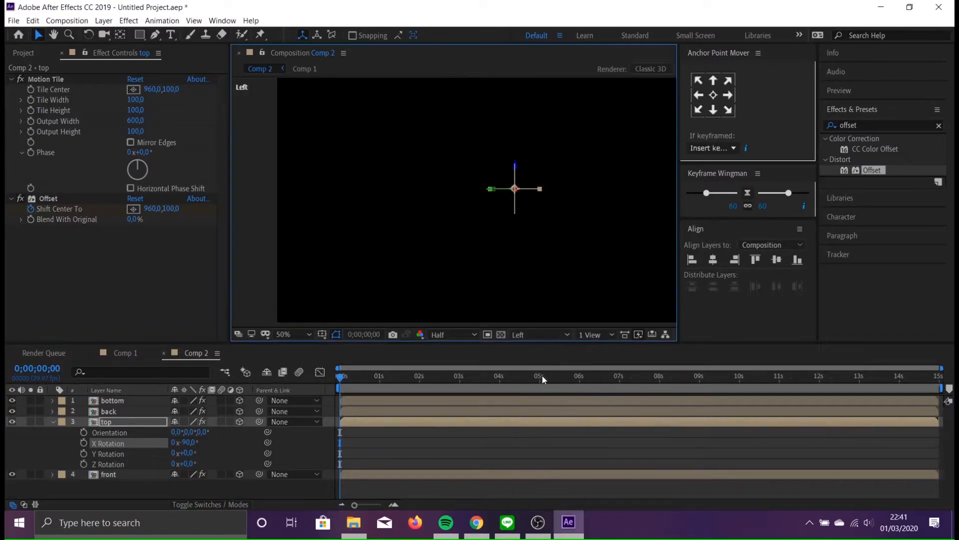
scroll(523, 185, up, 3)
drag(522, 185, 510, 281)
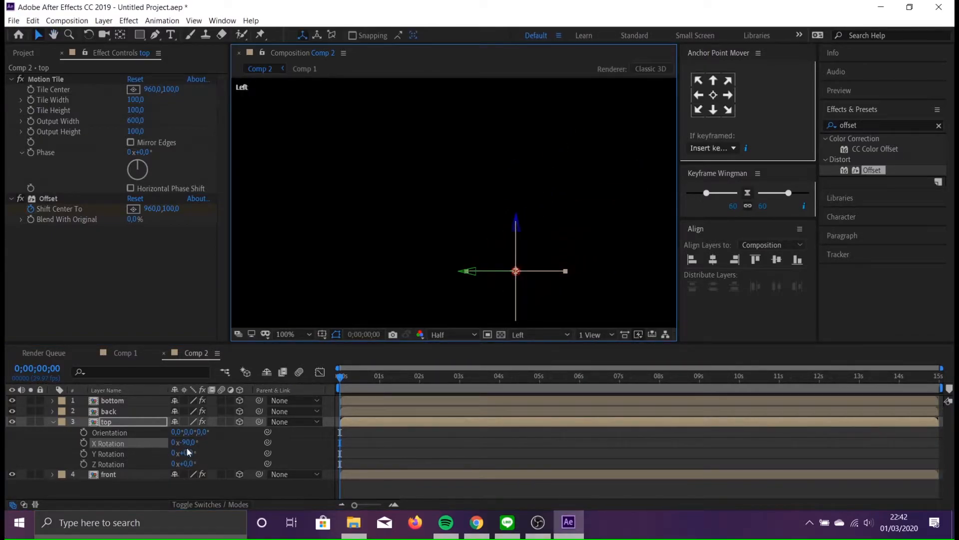
click(121, 419)
key(p)
drag(198, 436, 128, 440)
click(198, 433)
text(440)
key(Return)
- Set the top layer's Z position to 100 and deselect the layer
scroll(616, 248, up, 6)
scroll(475, 283, down, 6)
click(214, 431)
text(-100)
key(Return)
click(218, 433)
text(100)
key(Return)
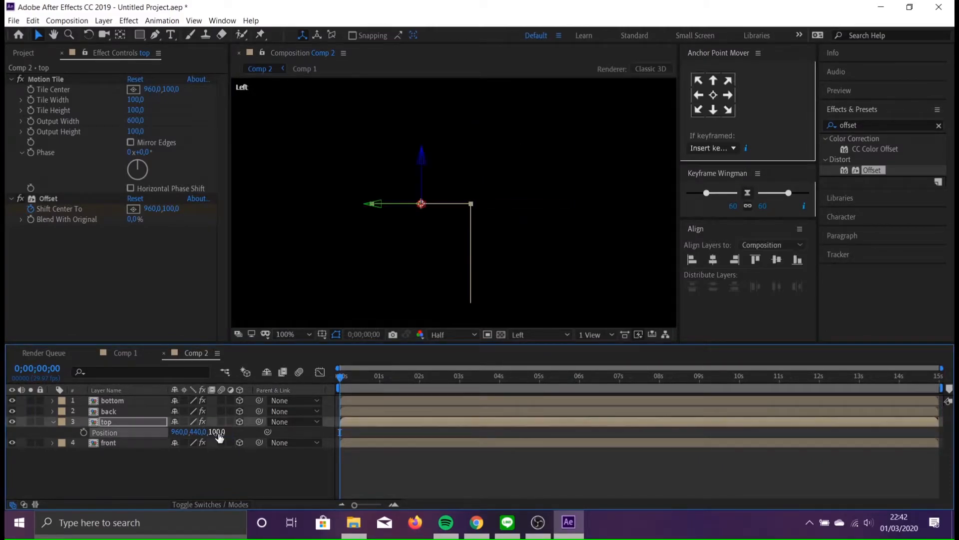
click(238, 454)
- Collapse the top layer's properties and set the back layer's Z position to 200
click(118, 411)
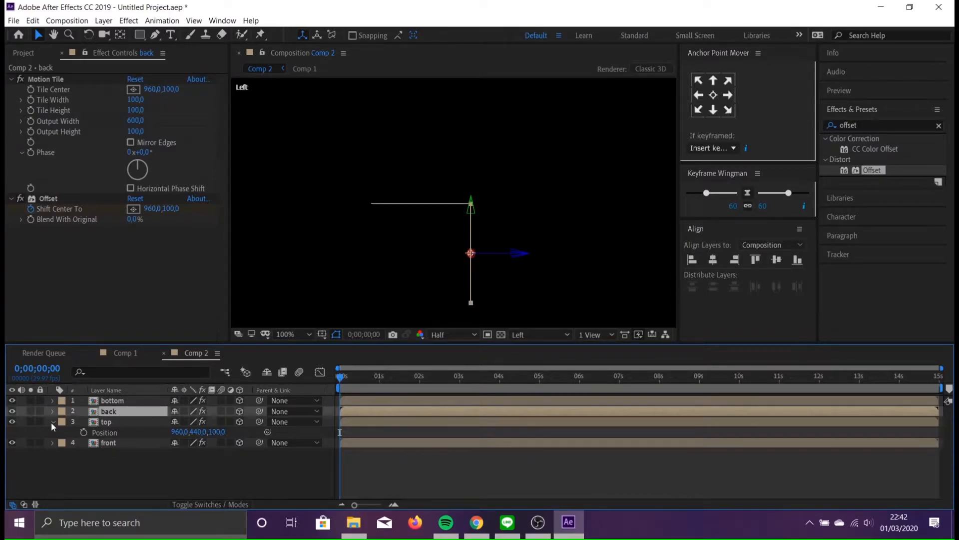
click(51, 422)
click(53, 411)
click(63, 417)
click(128, 407)
key(p)
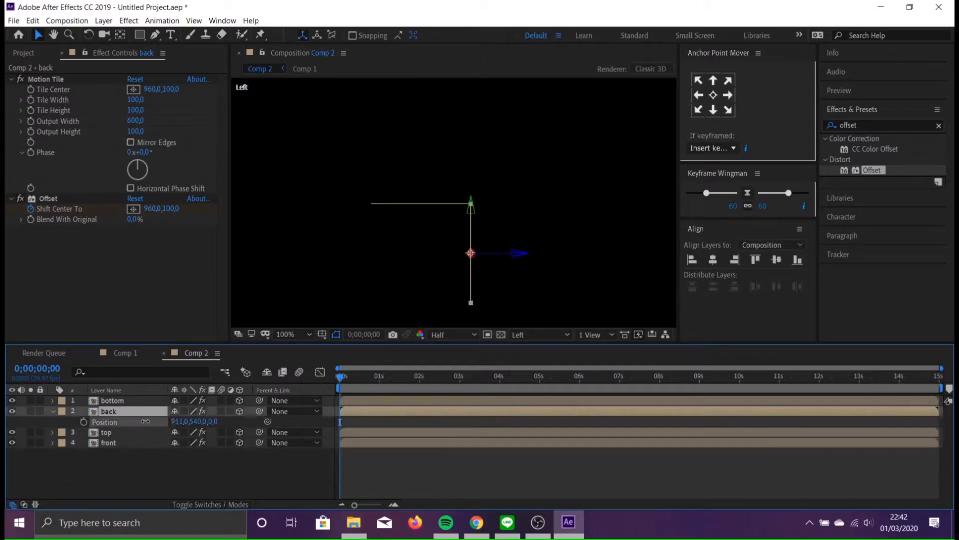
drag(196, 421, 327, 417)
key(ctrl+z)
click(213, 423)
click(241, 425)
click(218, 421)
text(200)
key(Return)
click(265, 484)
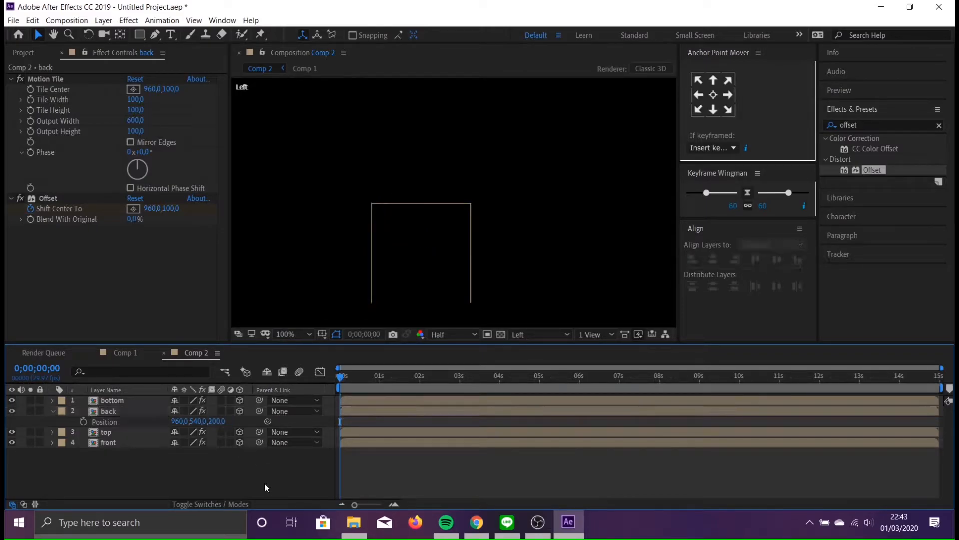
- Show the composition from the Back view and set the back layer's X Rotation to 180°
click(121, 409)
click(550, 334)
click(540, 405)
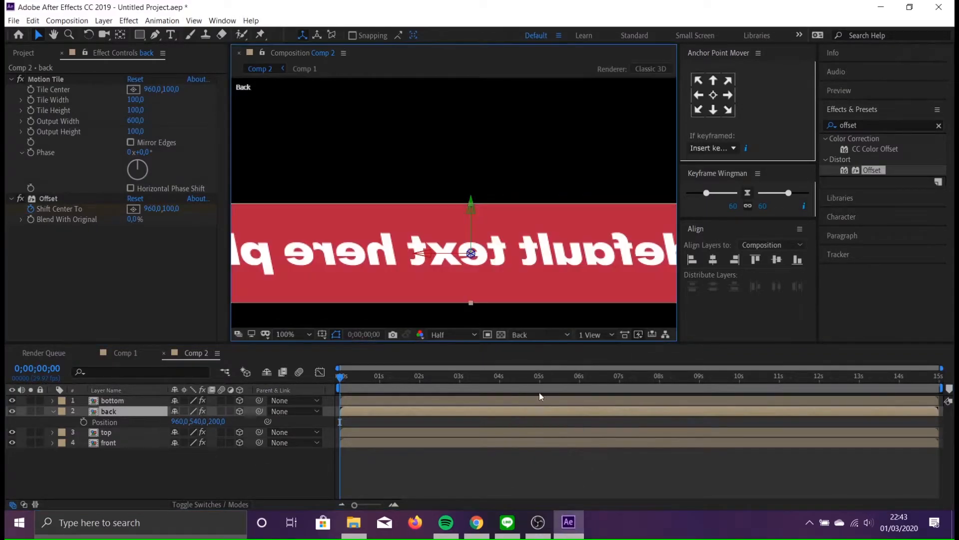
scroll(557, 280, down, 3)
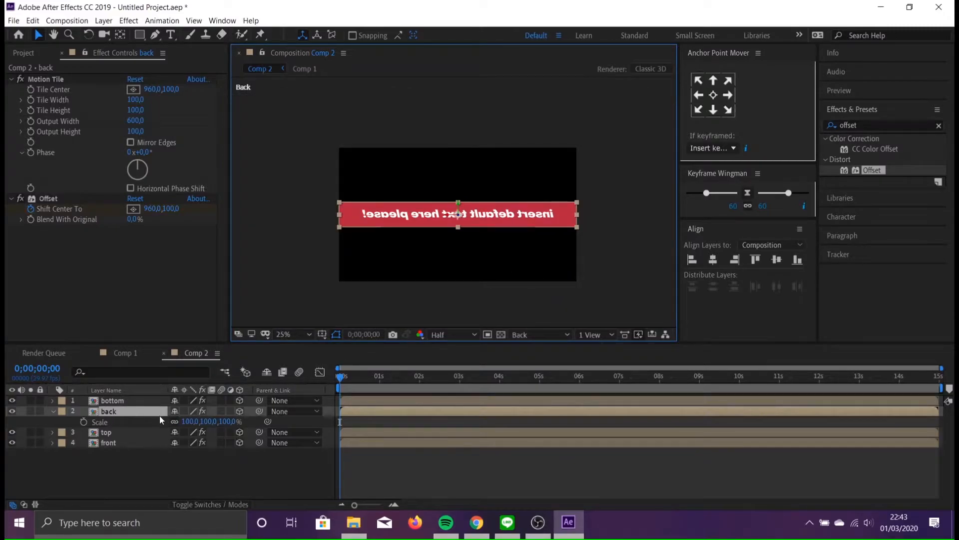
key(r)
click(189, 431)
text(180)
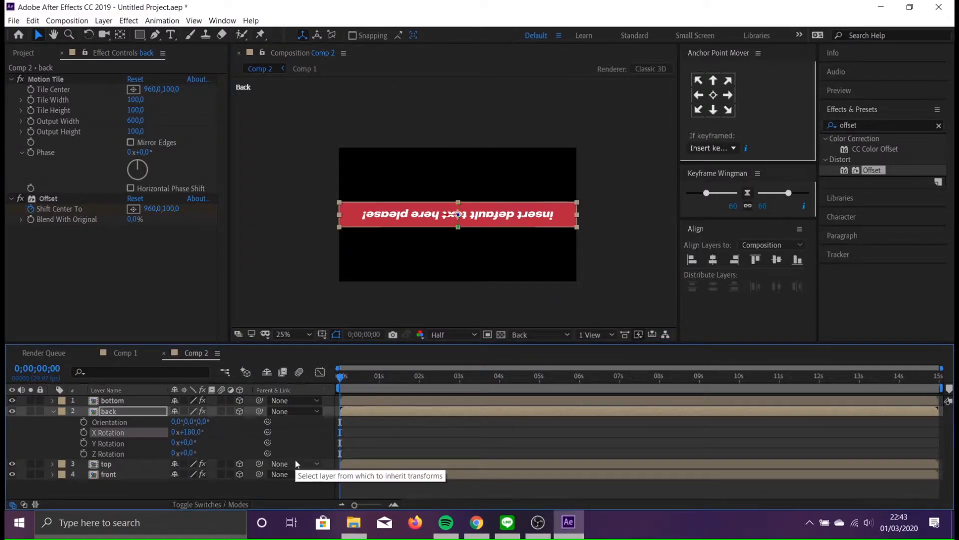
click(135, 425)
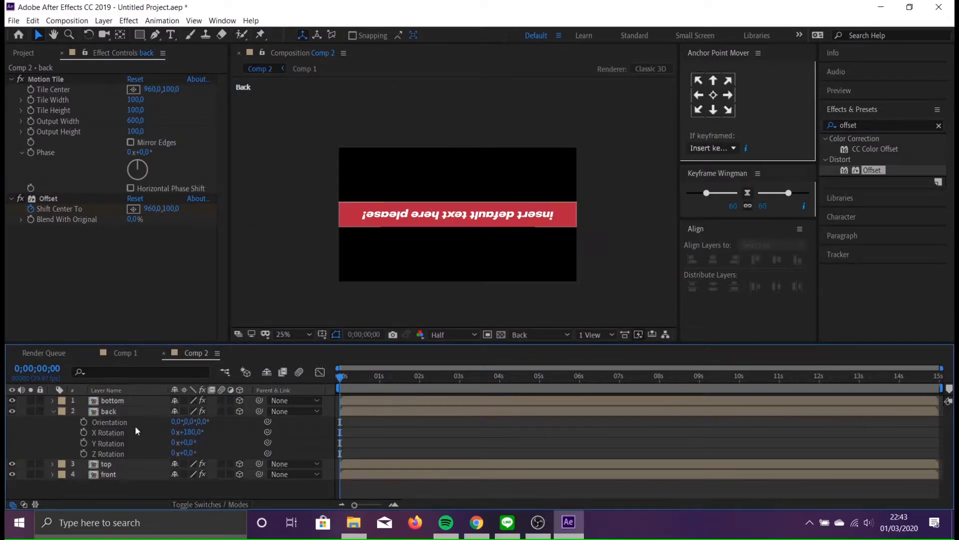
- Collapse the back layer's properties and show the selected bottom layer from the Left view
click(53, 410)
click(112, 400)
click(515, 334)
click(529, 374)
scroll(450, 218, down, 2)
scroll(457, 241, up, 6)
scroll(456, 247, down, 1)
key(space)
drag(456, 248, 453, 231)
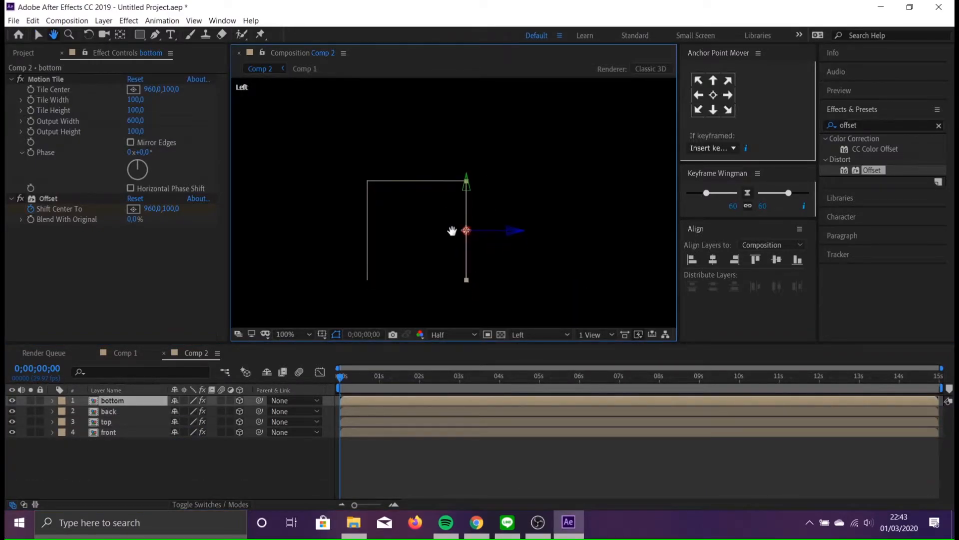
- Set the bottom layer's X Rotation to 90°
key(r)
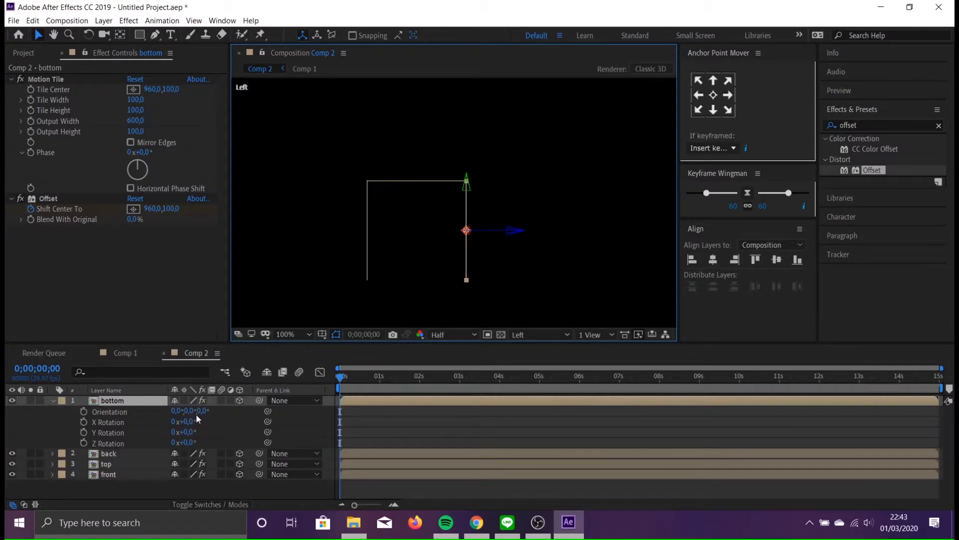
click(186, 421)
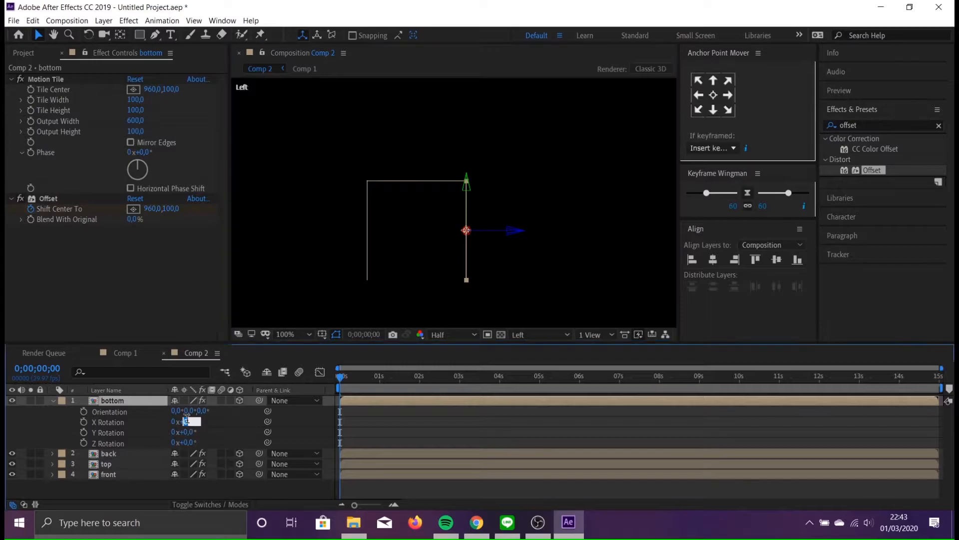
text(90)
key(Return)
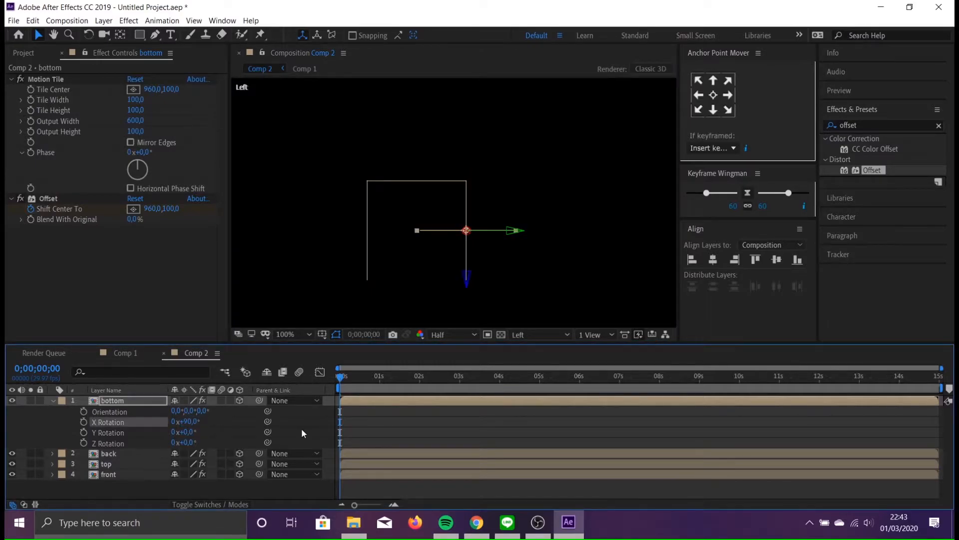
- Set the bottom layer's Z position to 100
click(128, 401)
key(p)
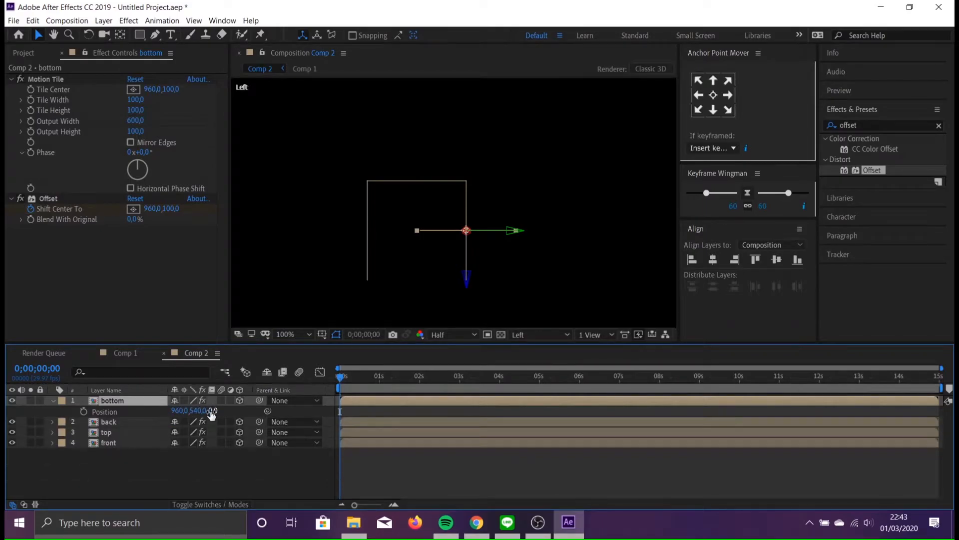
drag(205, 410, 244, 410)
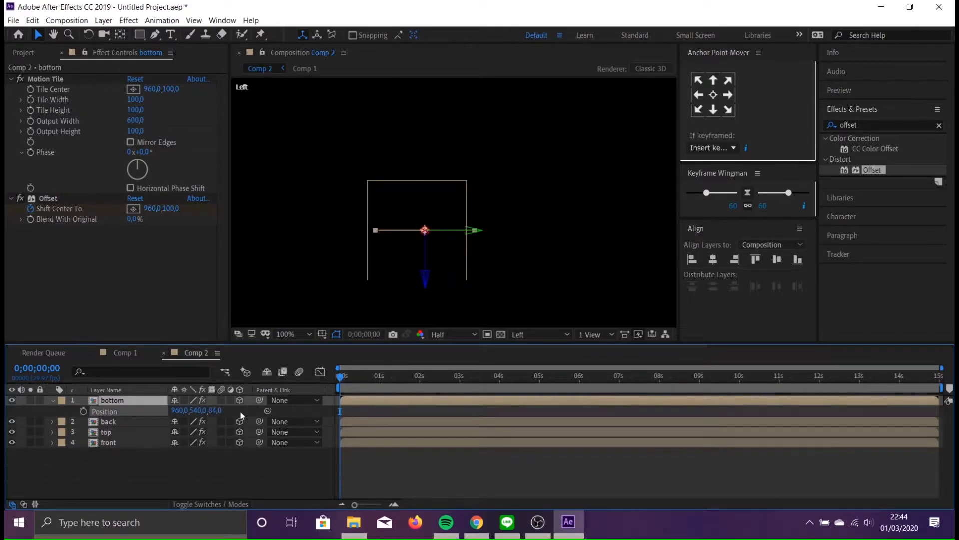
click(212, 410)
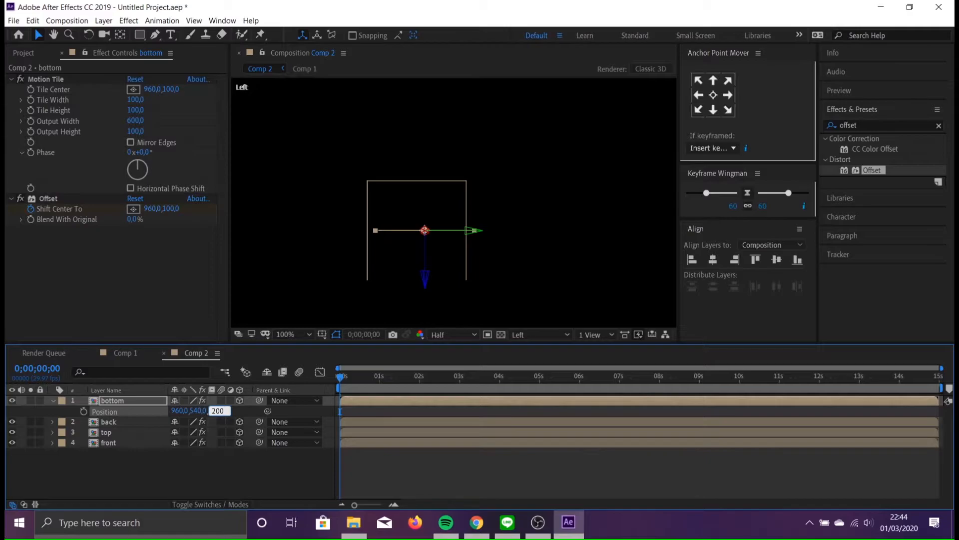
text(100)
key(Return)
click(220, 410)
click(233, 459)
- Set the bottom layer's Y position to 640 so it closes the lower side of the box
click(198, 410)
text(605)
key(Return)
click(211, 413)
drag(238, 419, 248, 420)
click(199, 411)
scroll(469, 263, up, 4)
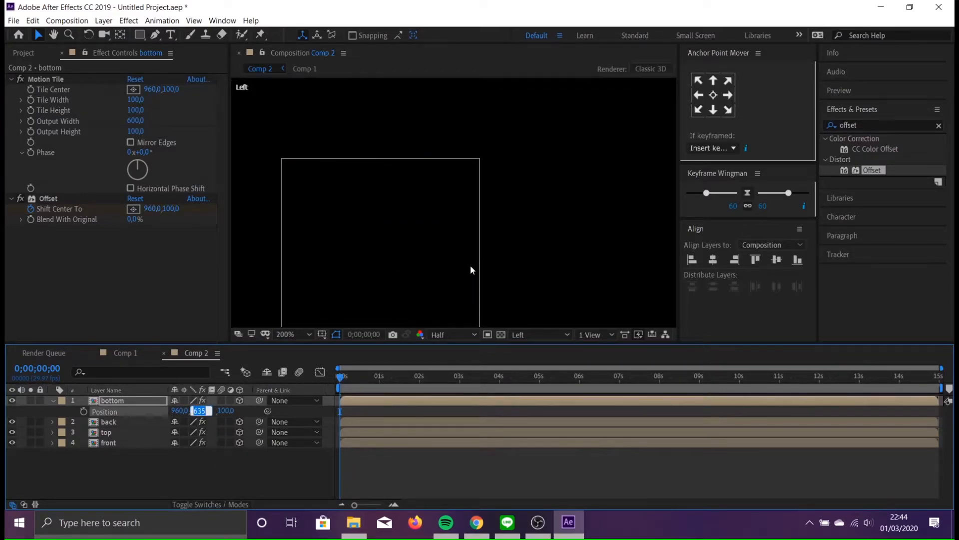
click(198, 412)
text(64)
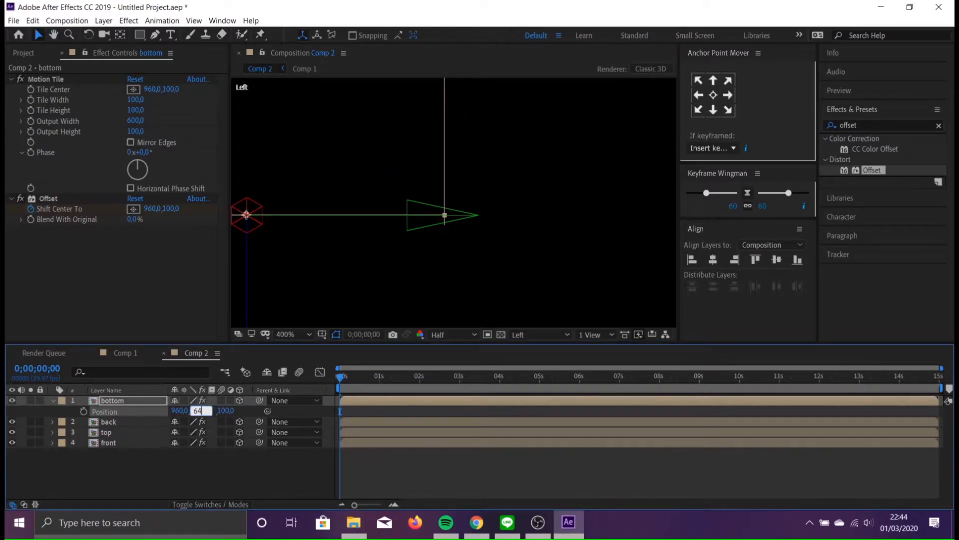
text(0)
key(Return)
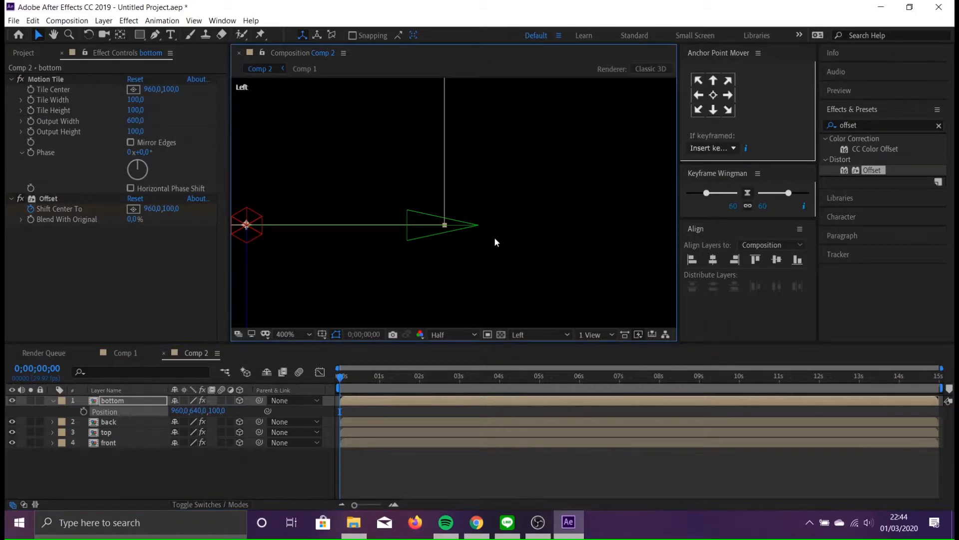
scroll(496, 272, down, 4)
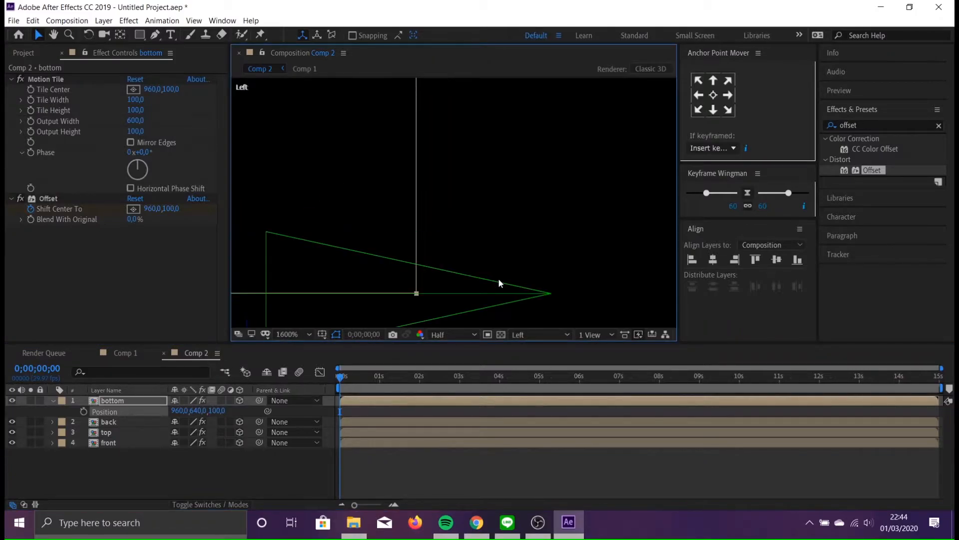
click(245, 476)
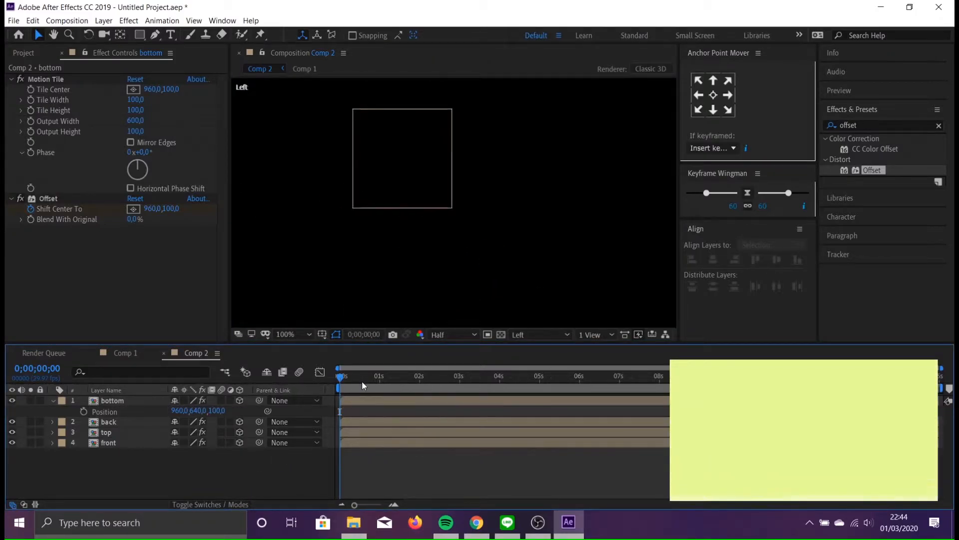
- Check the box from Custom View 1 and collapse the bottom layer's properties
click(519, 334)
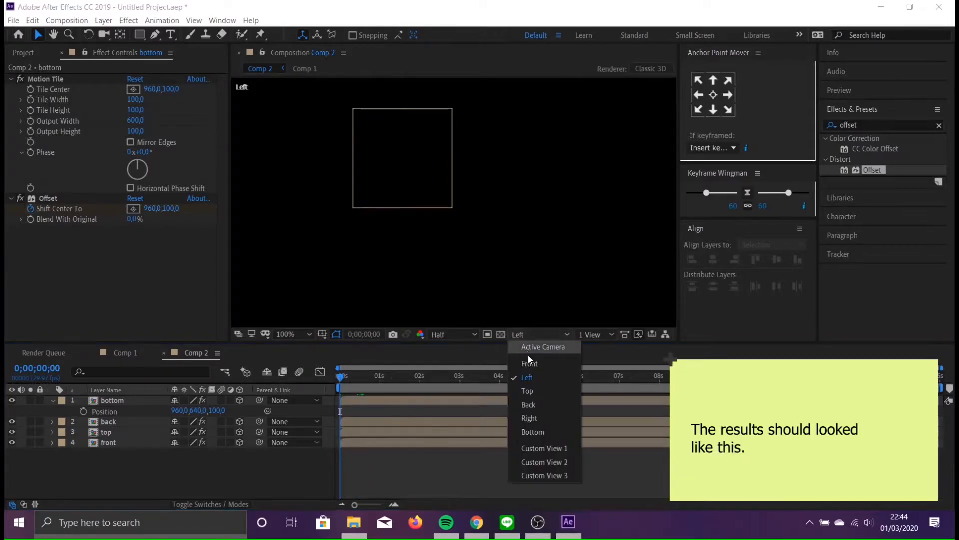
click(538, 449)
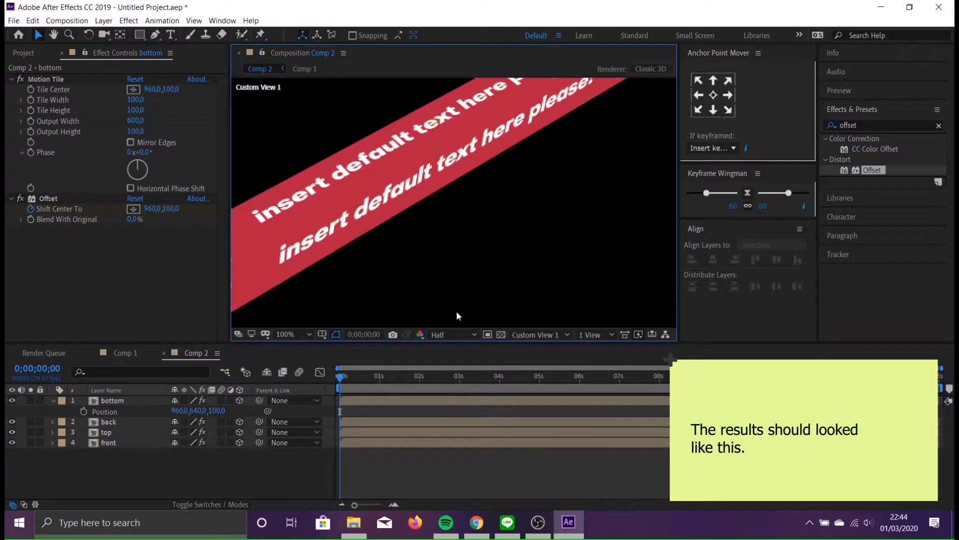
scroll(474, 243, down, 2)
scroll(474, 248, up, 2)
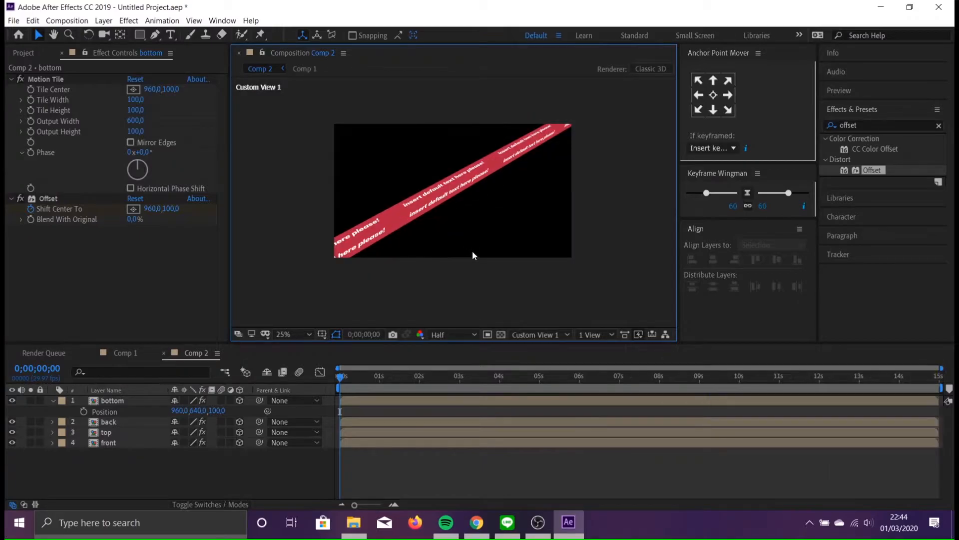
scroll(458, 267, down, 1)
click(53, 401)
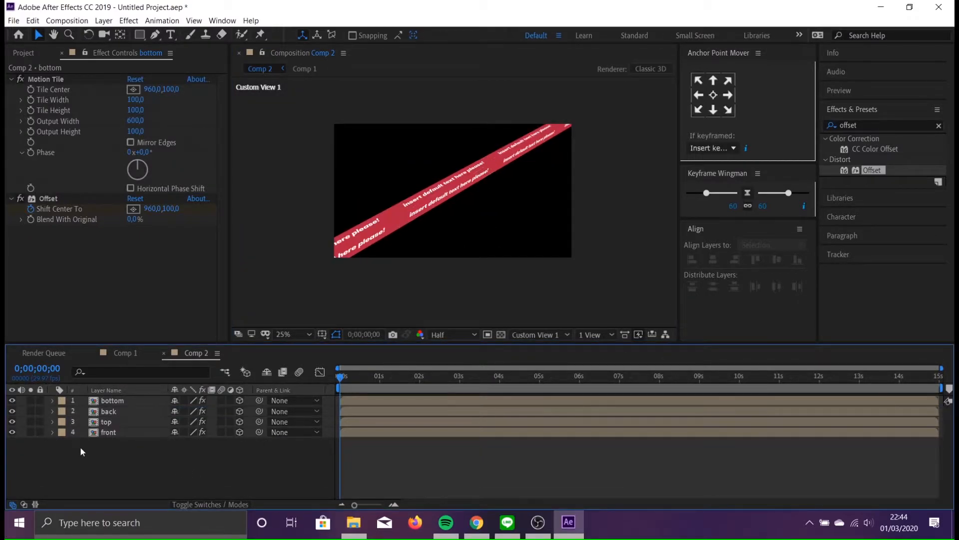
- Add a null object to Comp 2 and make it a 3D layer
right_click(135, 459)
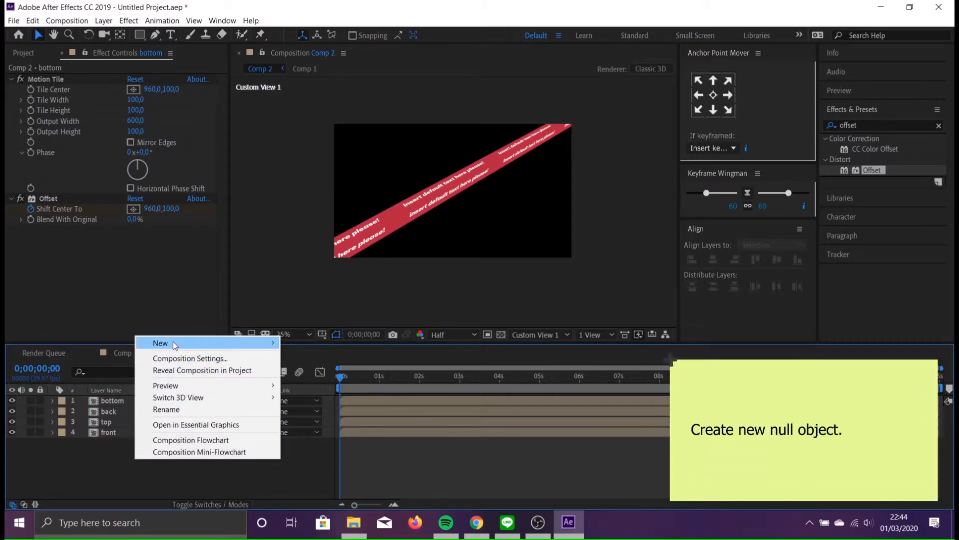
mouse_move(188, 344)
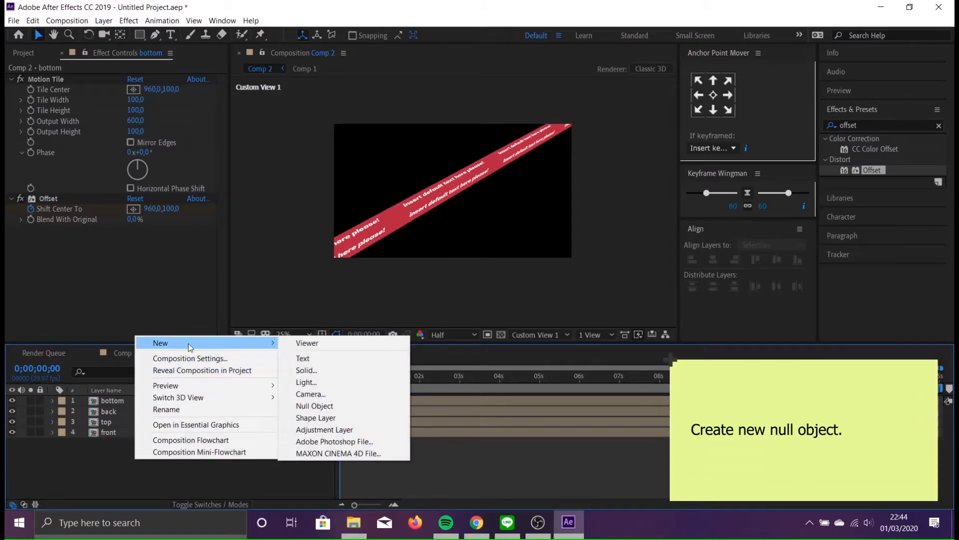
click(338, 406)
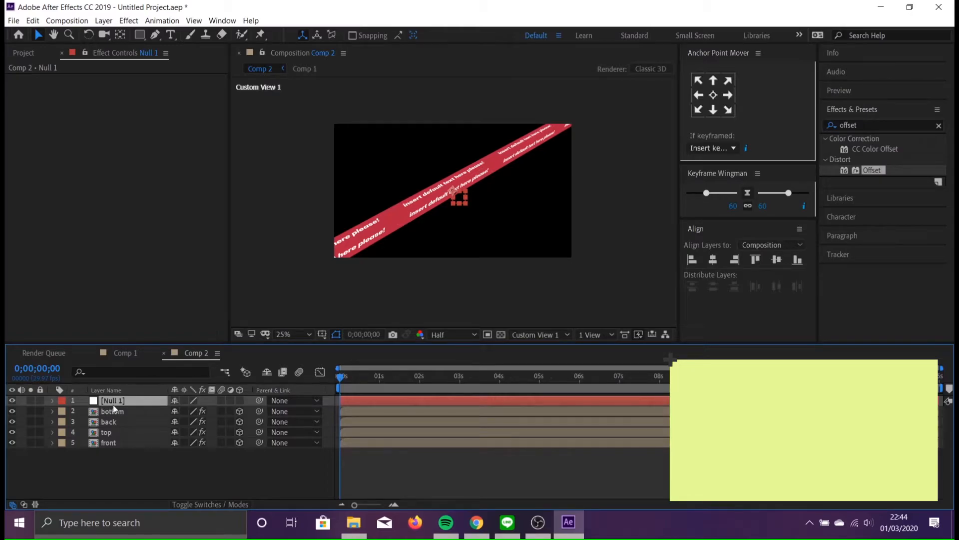
click(240, 400)
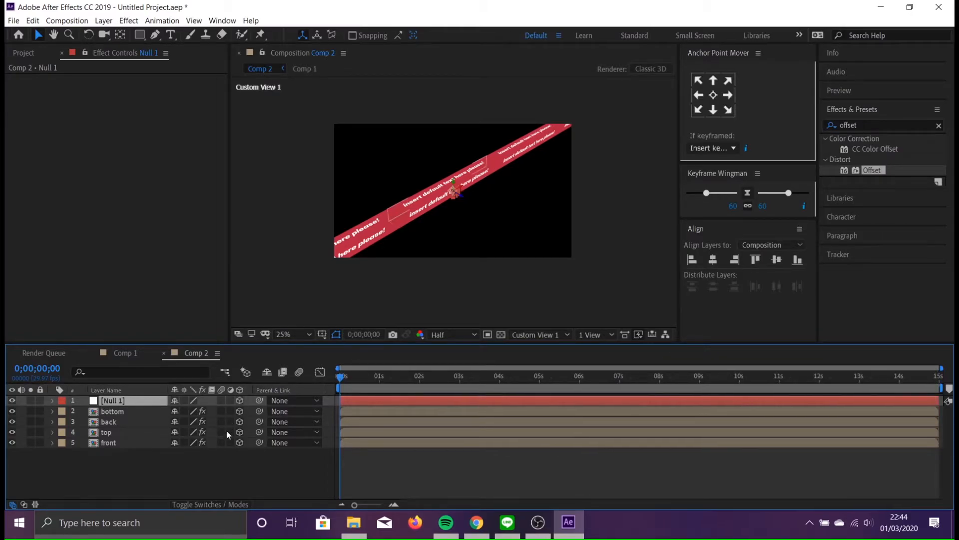
click(209, 456)
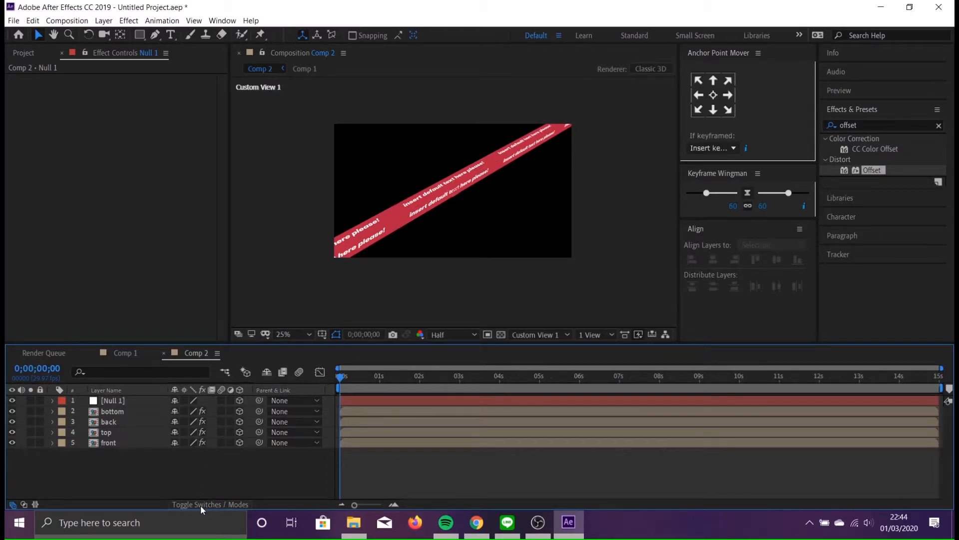
click(202, 505)
click(202, 505)
click(215, 502)
click(215, 502)
- Select the null object and show the box close up from the Left view
click(111, 400)
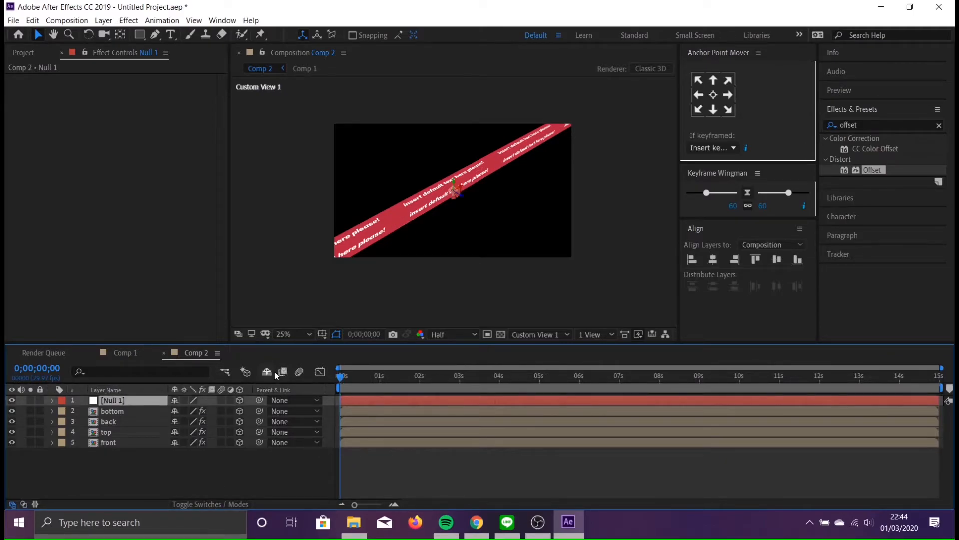
click(558, 336)
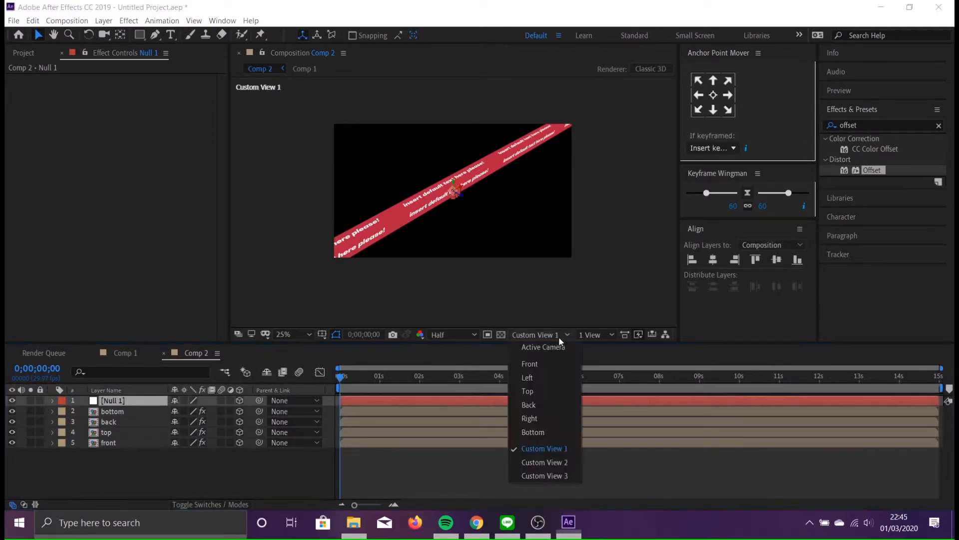
click(529, 380)
scroll(445, 195, down, 1)
scroll(445, 189, up, 6)
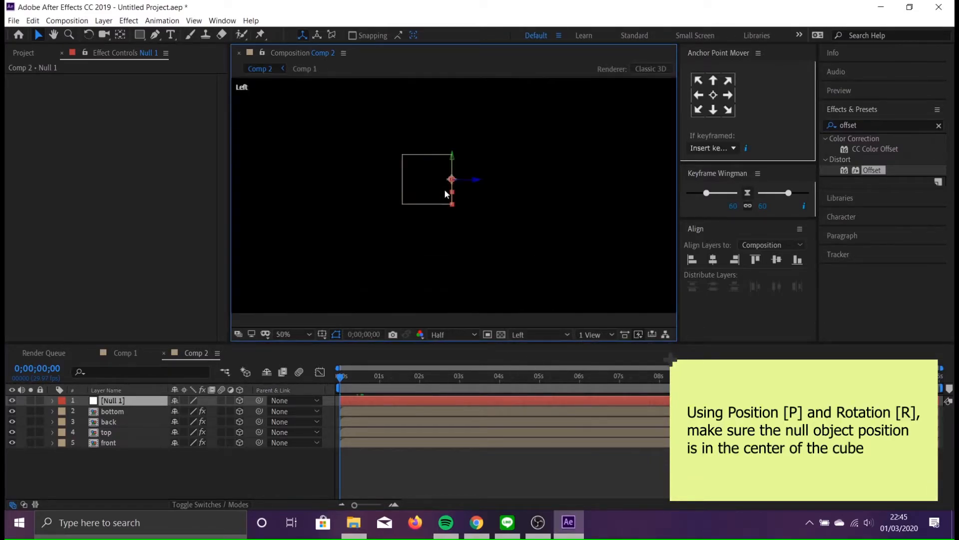
drag(455, 199, 595, 288)
scroll(545, 253, up, 1)
drag(545, 254, 393, 189)
key(v)
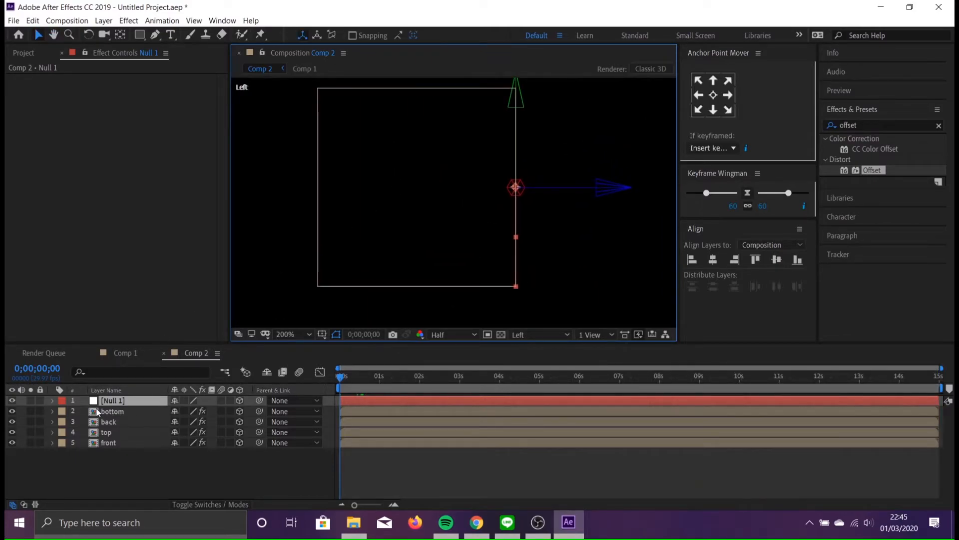
- Set the null object's Z position to 100
key(p)
drag(215, 408, 168, 411)
key(ctrl+z)
key(ctrl+z)
click(213, 412)
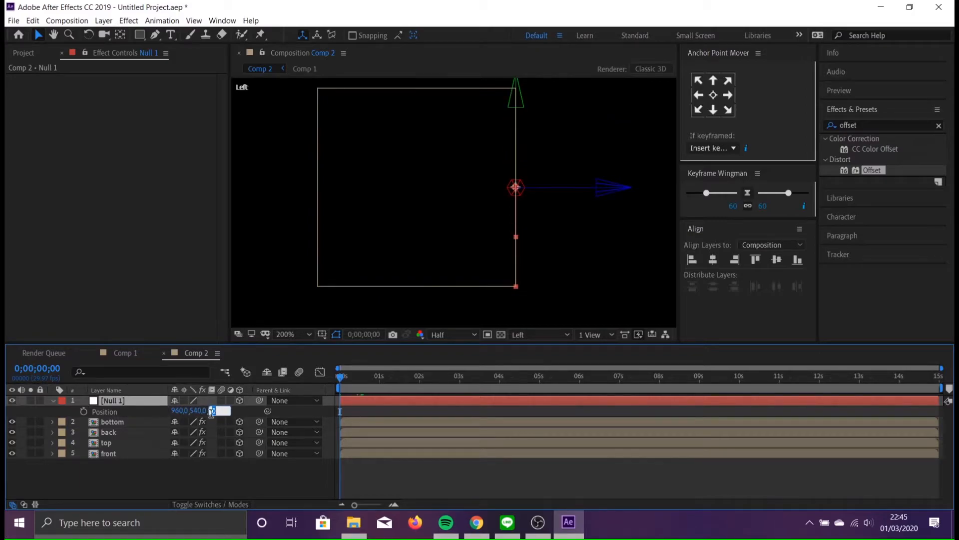
text(100)
key(Return)
click(492, 294)
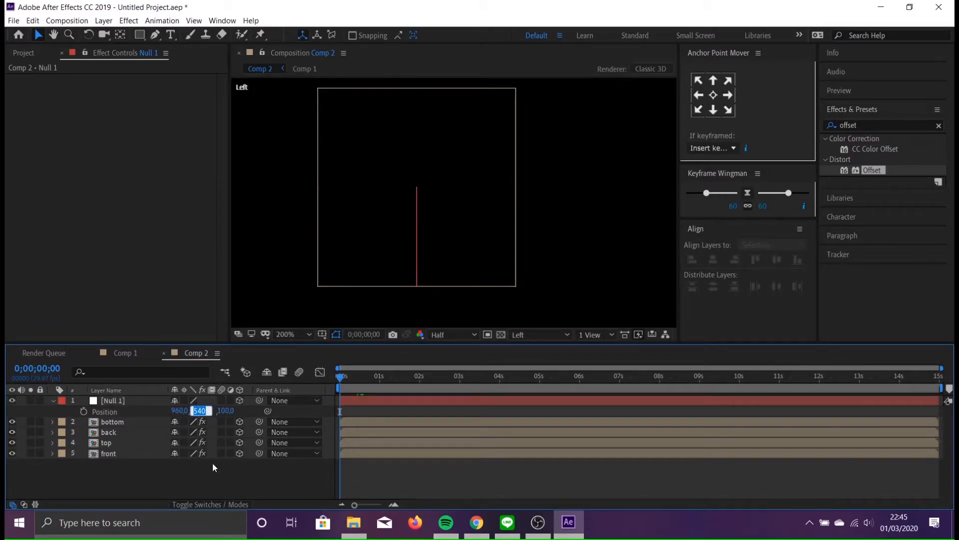
- Set the null object's Y position to 490
drag(194, 411, 185, 411)
text(00)
key(Return)
click(250, 473)
click(198, 411)
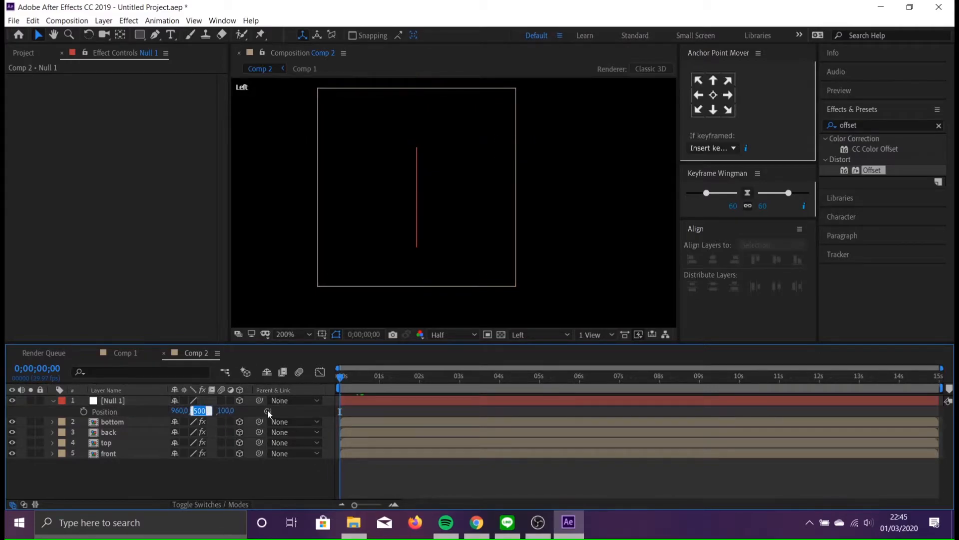
key(shift+Down)
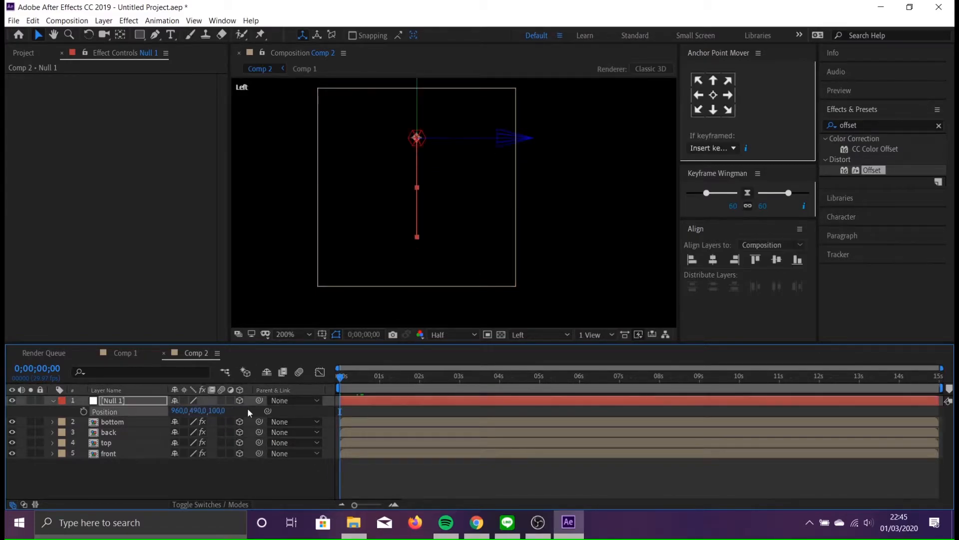
click(244, 481)
- Show the whole composition from Custom View 1
click(567, 334)
click(544, 448)
scroll(500, 232, down, 5)
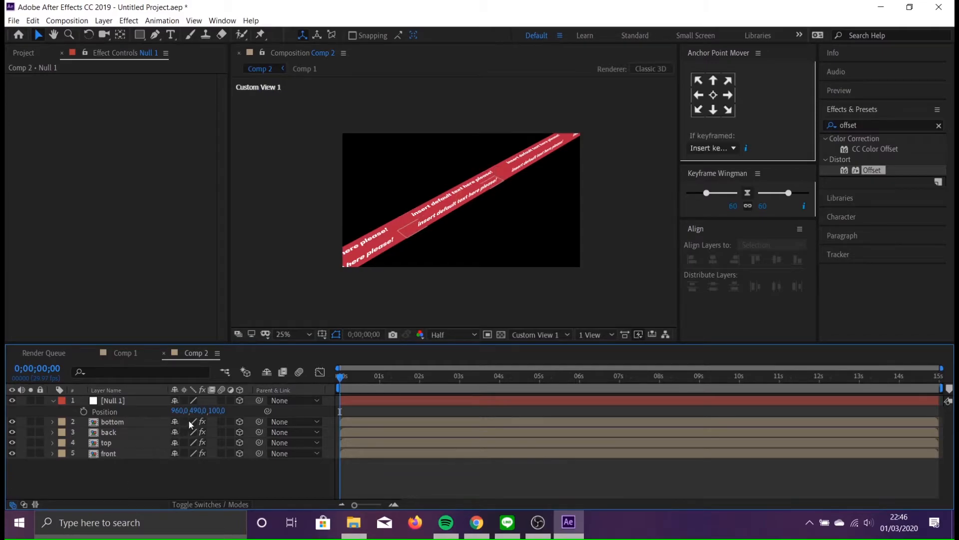
- Parent the bottom, back, top and front layers to the null object
click(138, 403)
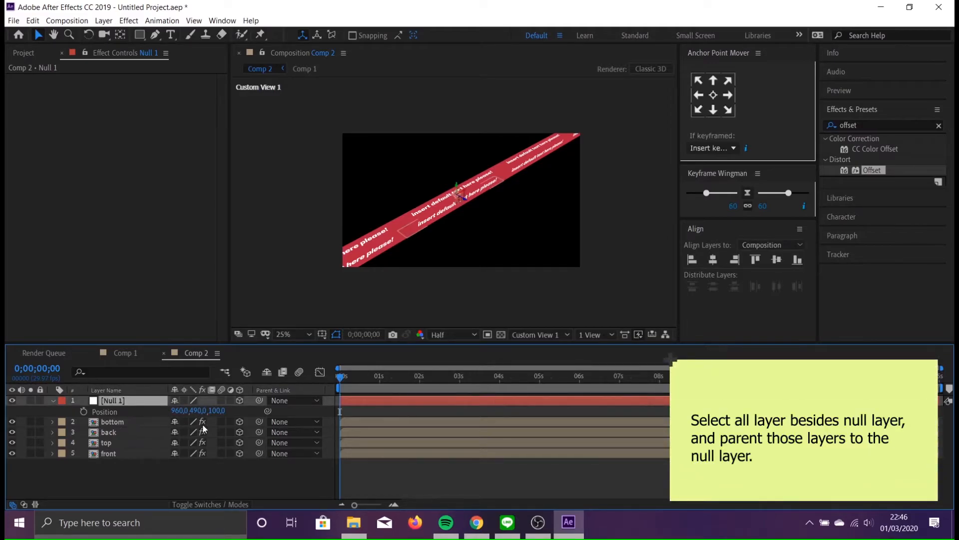
click(163, 473)
click(199, 410)
drag(127, 466, 129, 422)
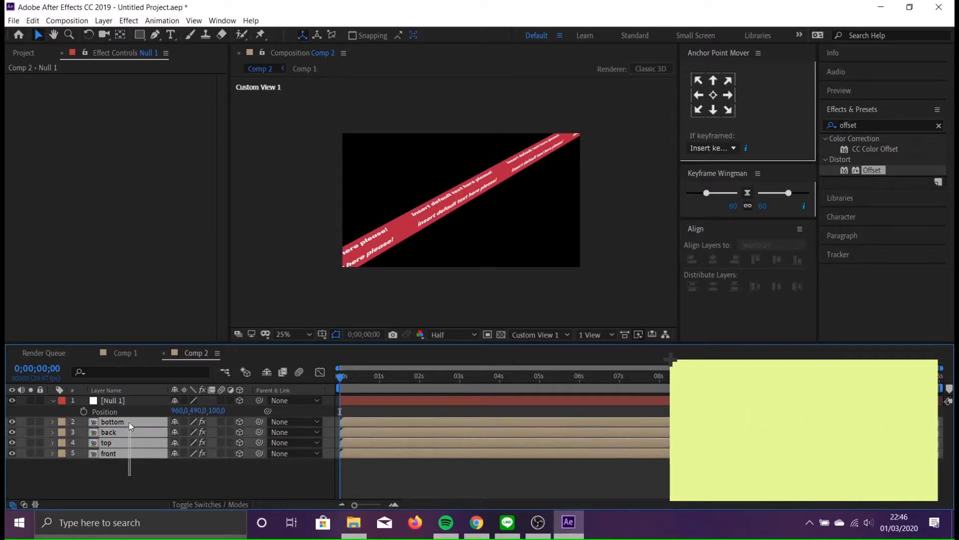
drag(259, 422, 145, 399)
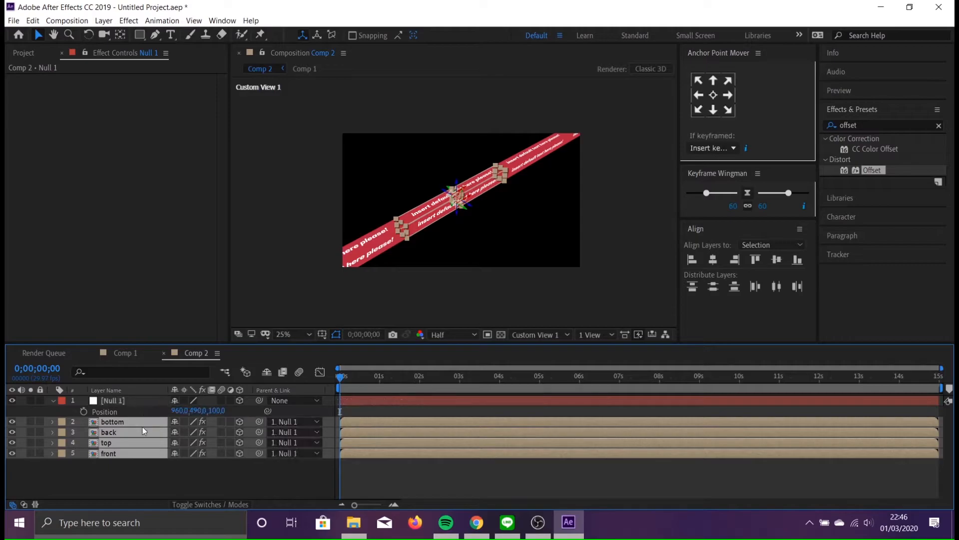
click(136, 477)
- Add the expression time*100 to the null object's X Rotation
click(119, 401)
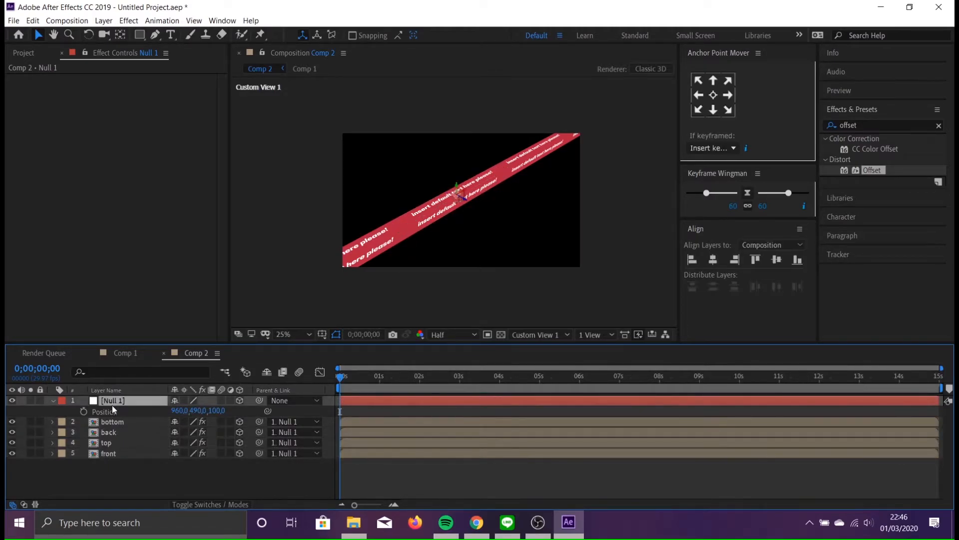
key(r)
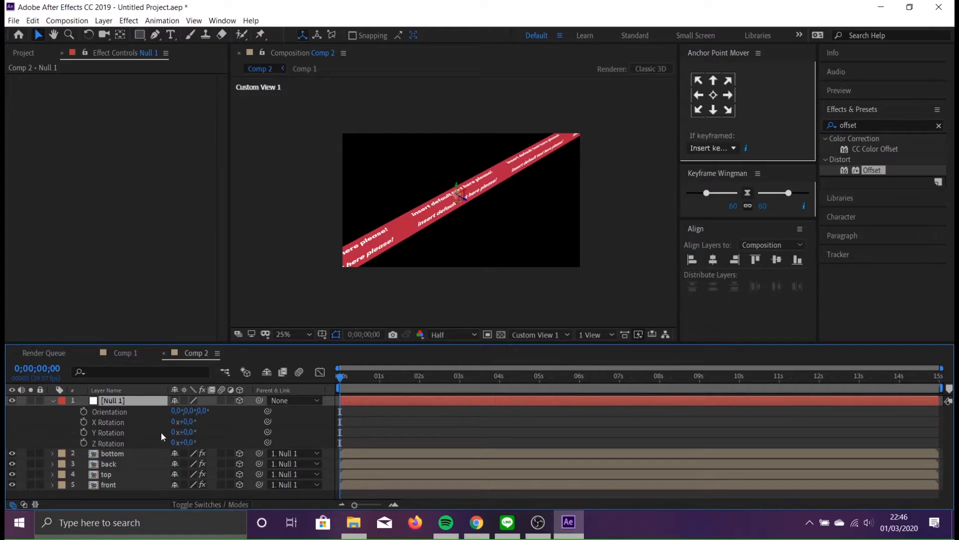
alt+click(84, 421)
text(t)
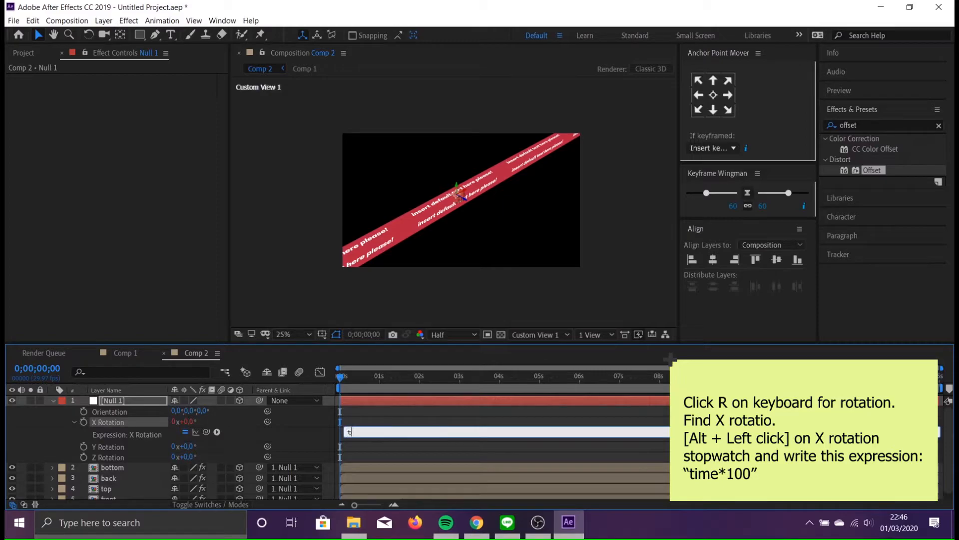
text(ime*100)
- Preview the rotating box from the start of the timeline, then return to the first frame
drag(416, 379, 297, 389)
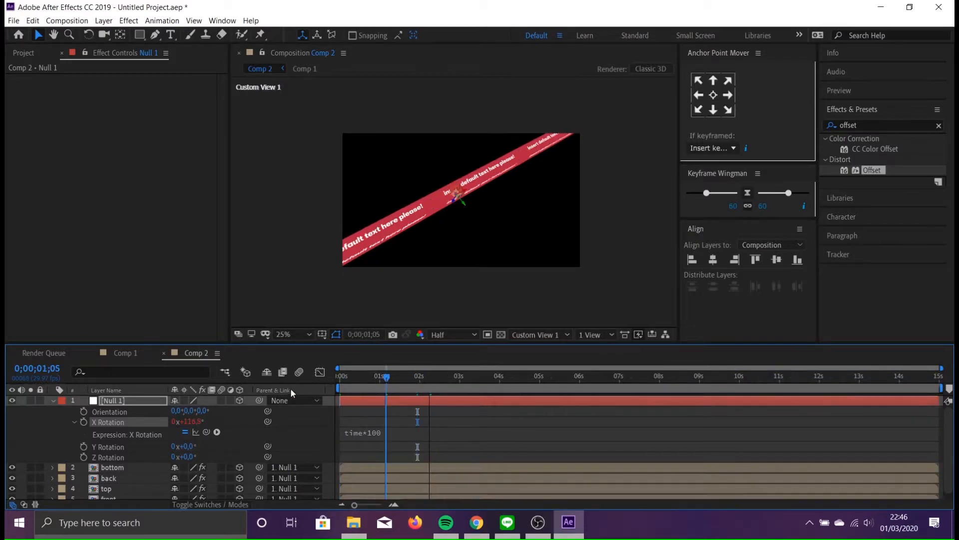
key(space)
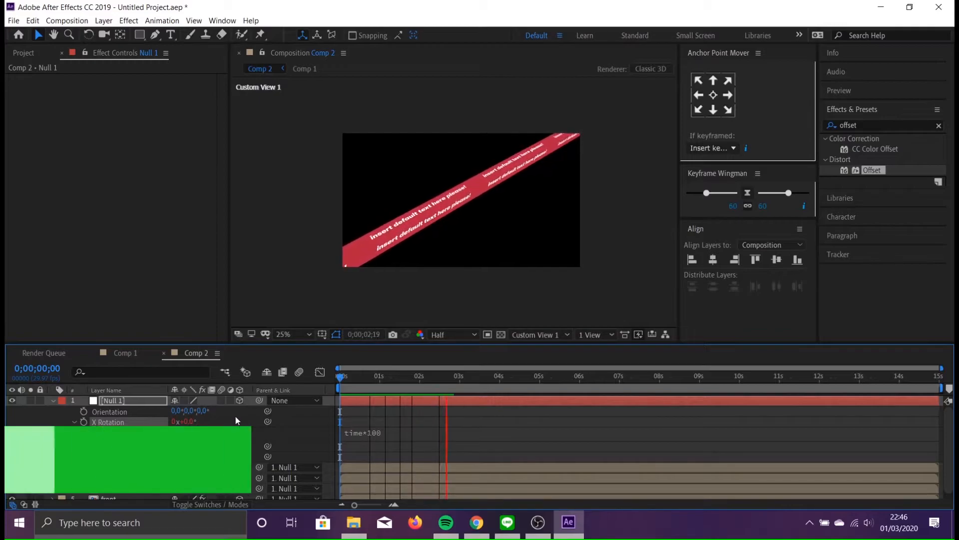
key(space)
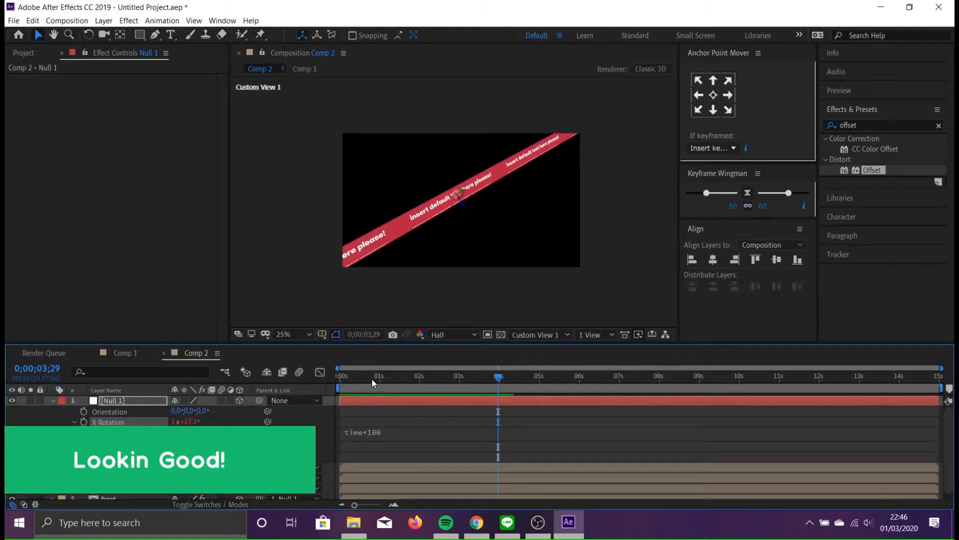
drag(372, 380, 270, 391)
- Search the effects for "tint" and apply the Tint effect to the top layer
scroll(249, 450, down, 1)
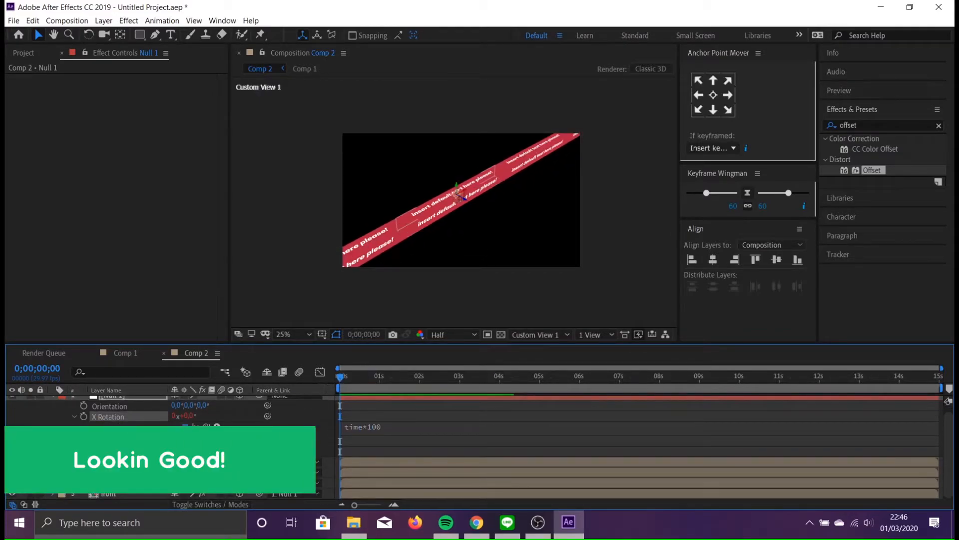
click(106, 483)
click(888, 125)
drag(888, 126, 800, 139)
text(tint)
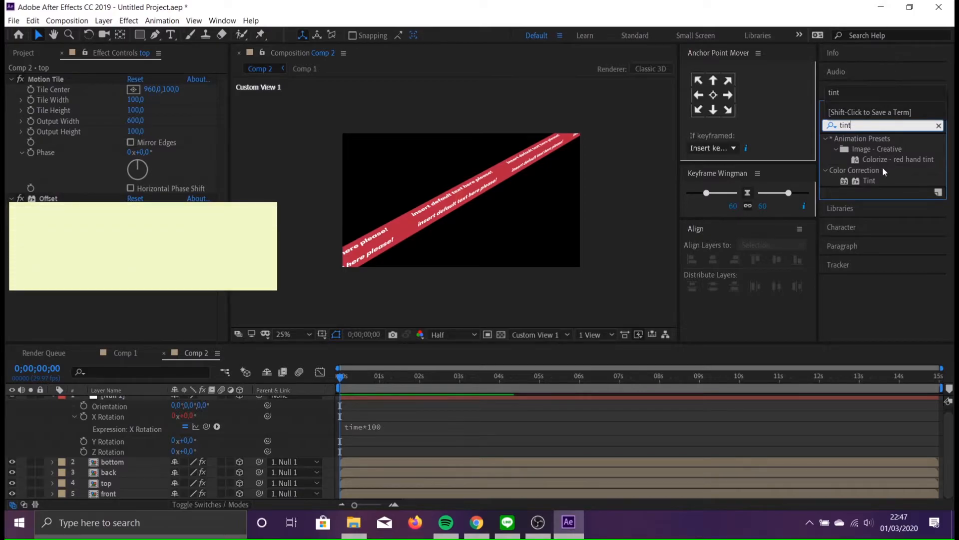
click(876, 180)
drag(880, 179, 108, 483)
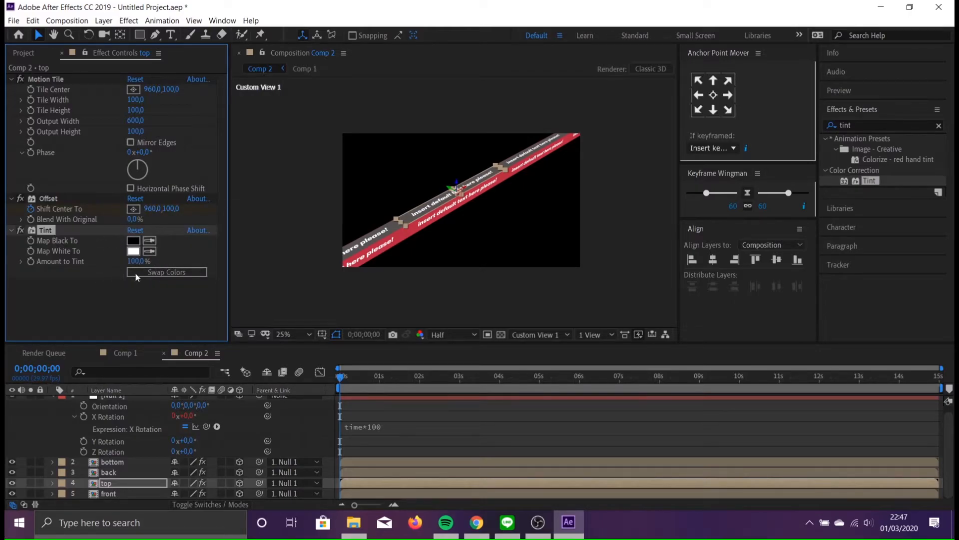
- Preview the rotating box with the tinted top layer from the first frame
click(77, 289)
drag(398, 384, 243, 370)
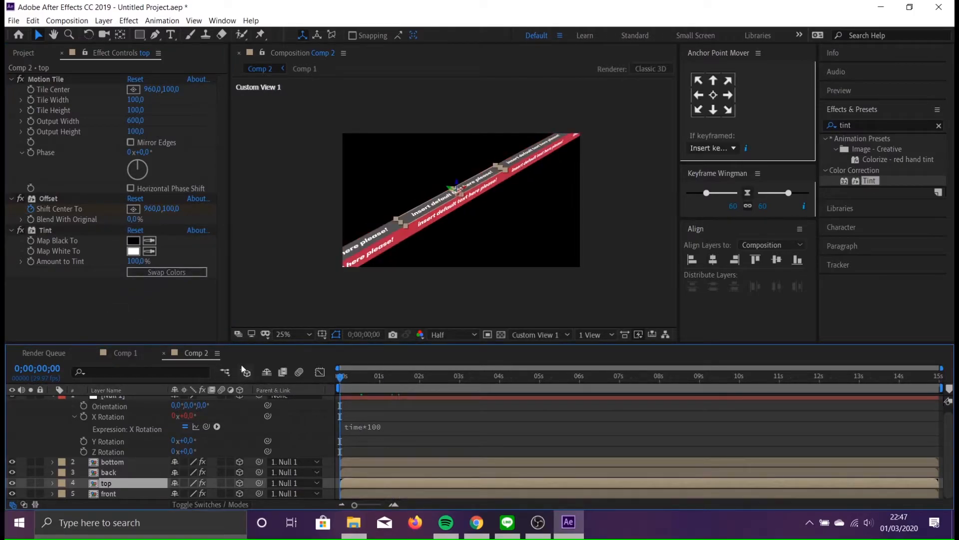
key(space)
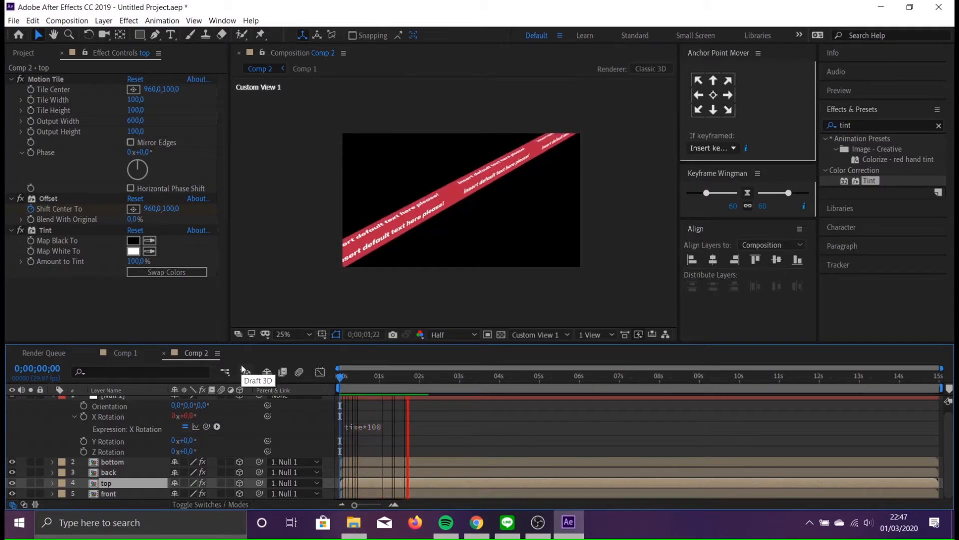
key(space)
- Apply the Tint effect to the bottom layer and preview the box from the start of the timeline
click(106, 465)
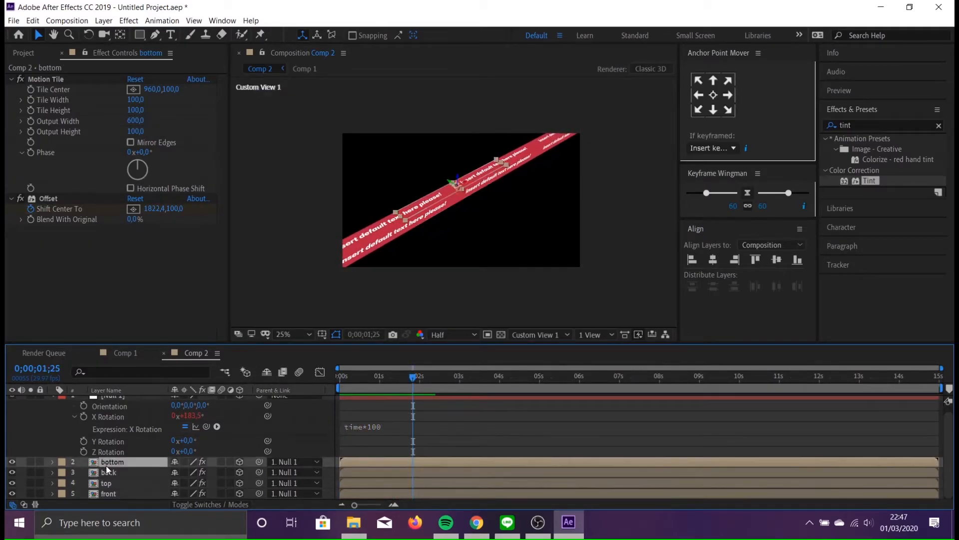
drag(832, 182, 103, 458)
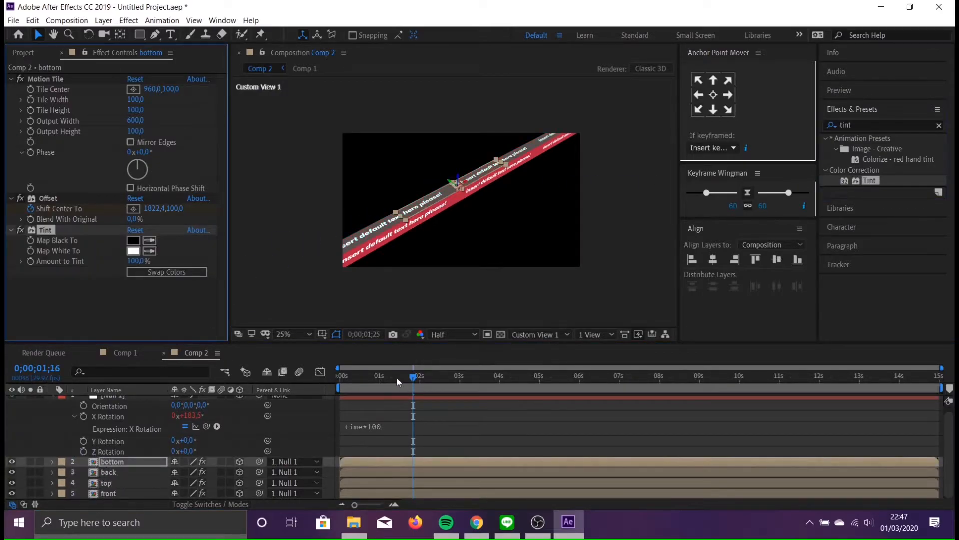
drag(401, 383, 320, 385)
key(space)
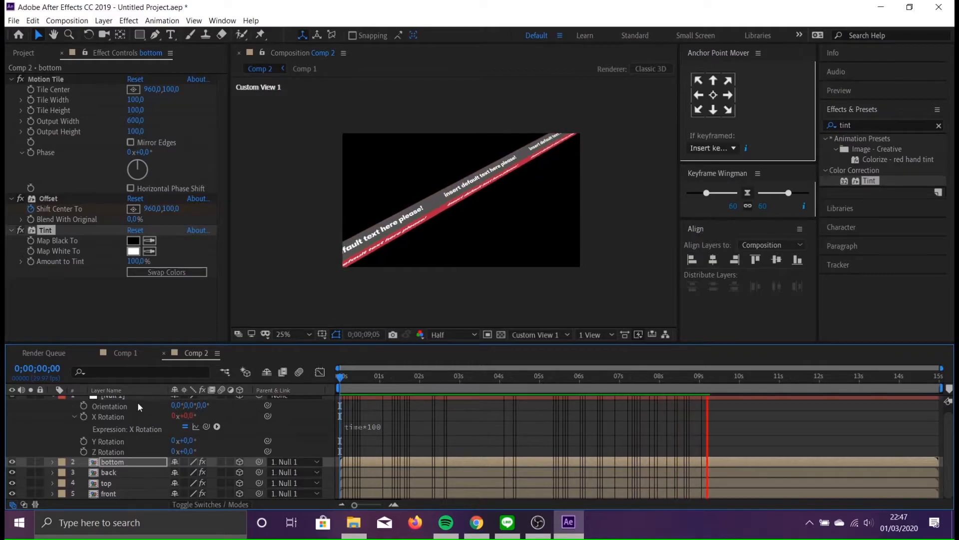
key(space)
drag(370, 382, 232, 392)
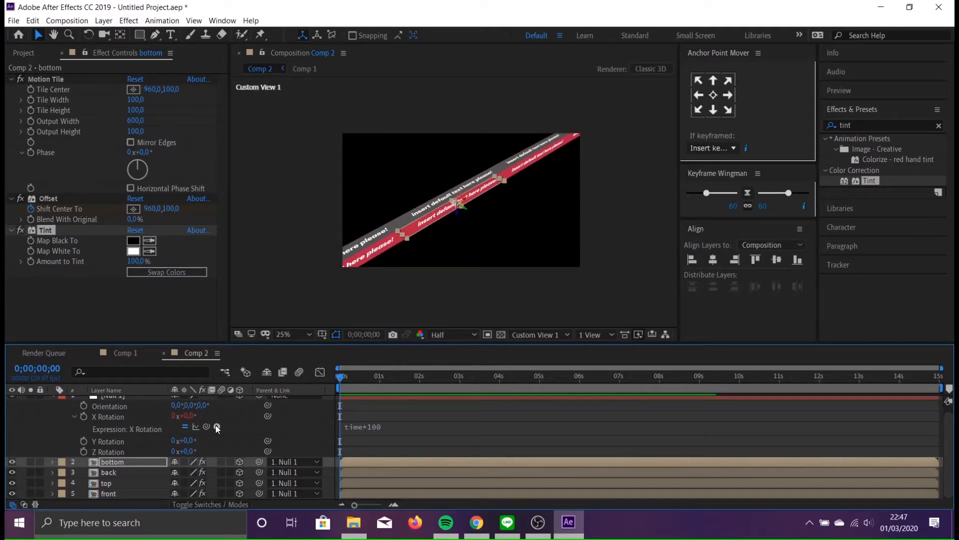
scroll(227, 429, up, 1)
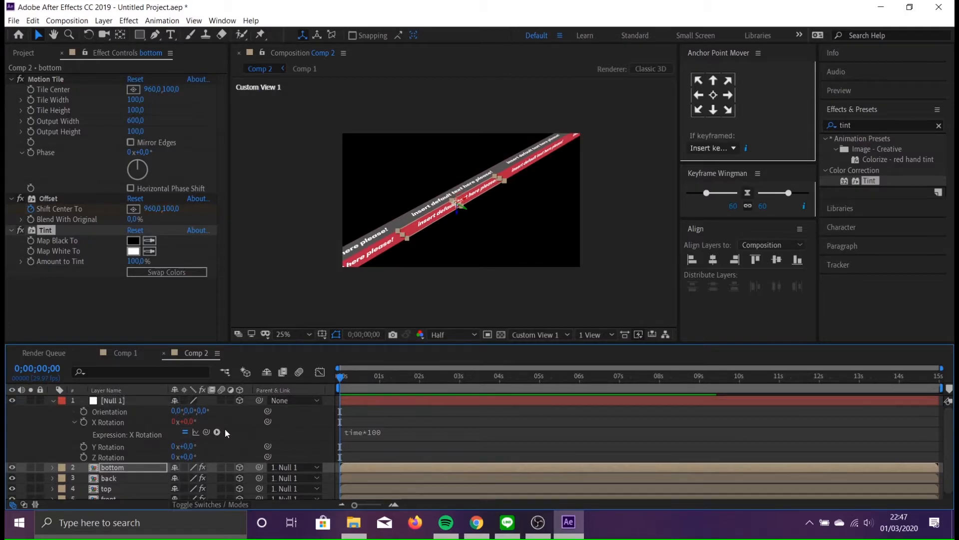
- Start a new composition named final from the project's contents
click(20, 53)
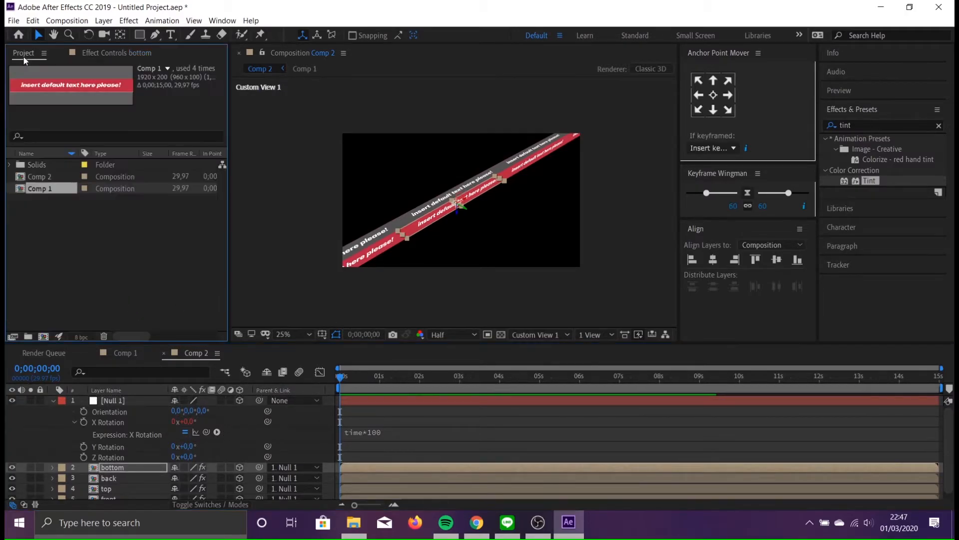
click(121, 223)
right_click(122, 223)
click(146, 230)
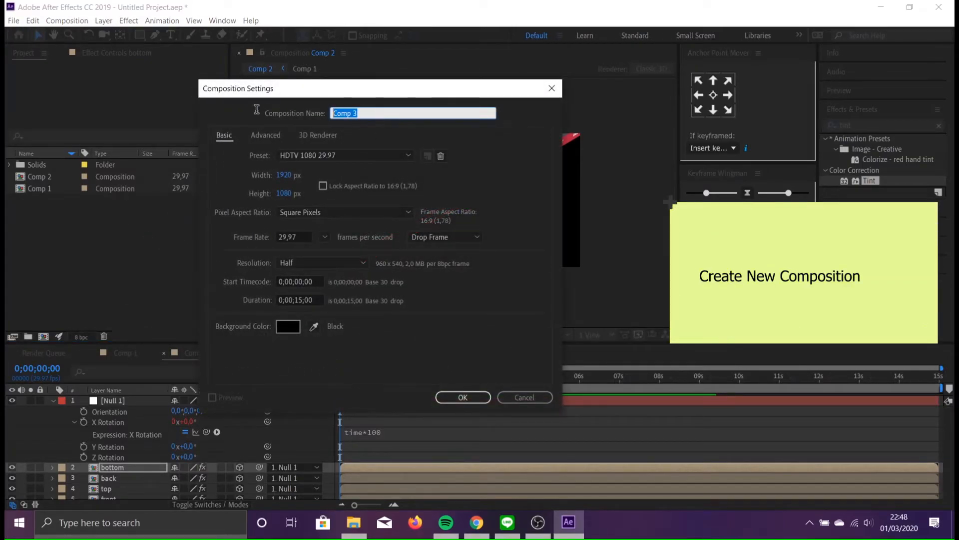
text(final)
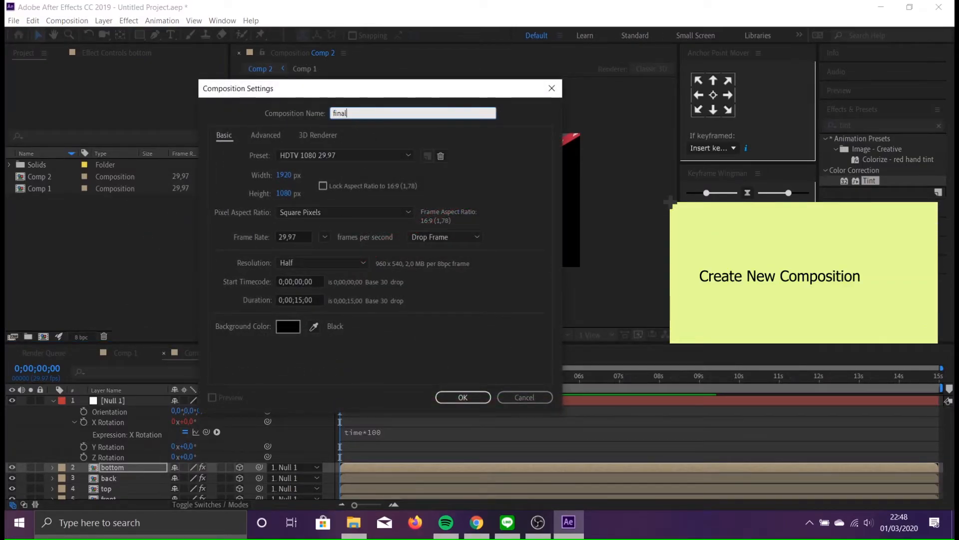
click(505, 183)
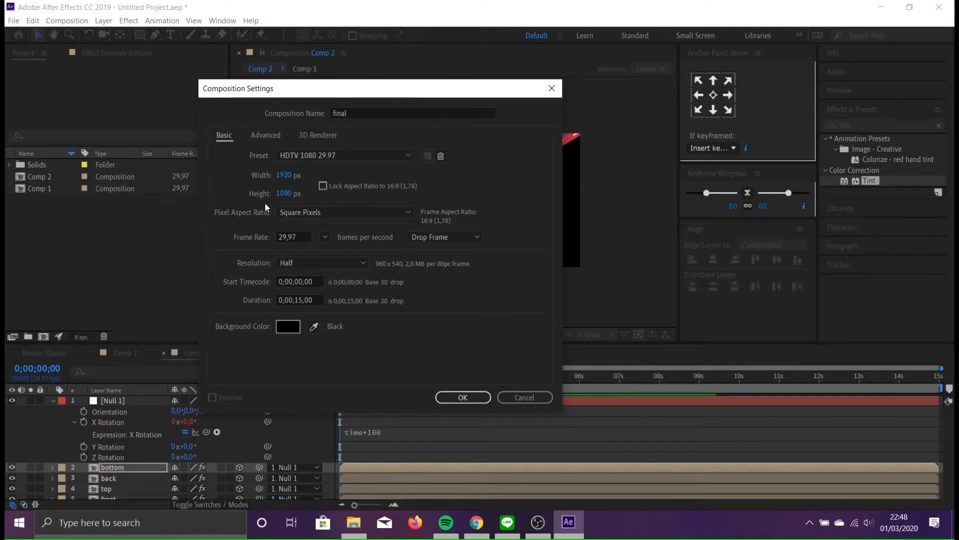
- Set the final composition to 1080 px wide and 1920 px high, and create it
click(284, 175)
text(1080)
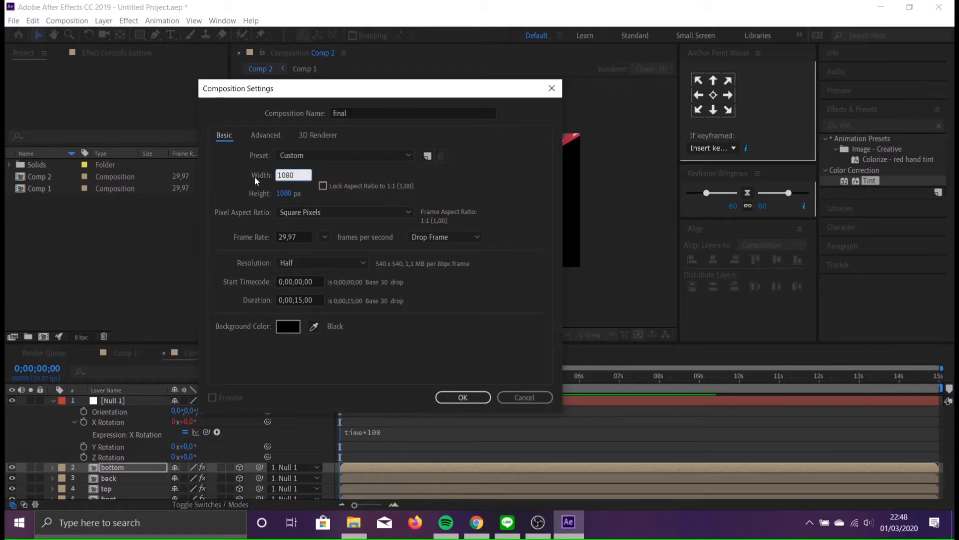
click(279, 196)
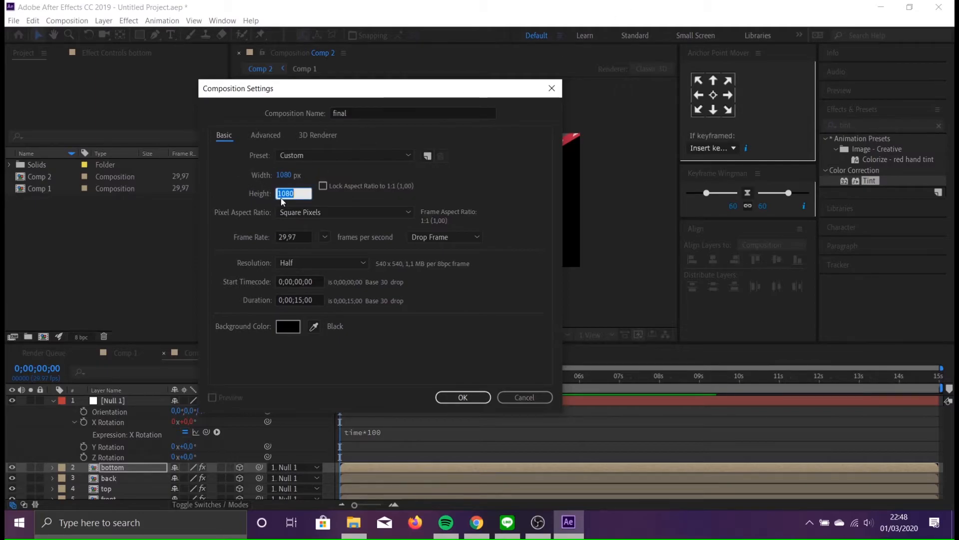
text(1920)
click(460, 210)
click(289, 175)
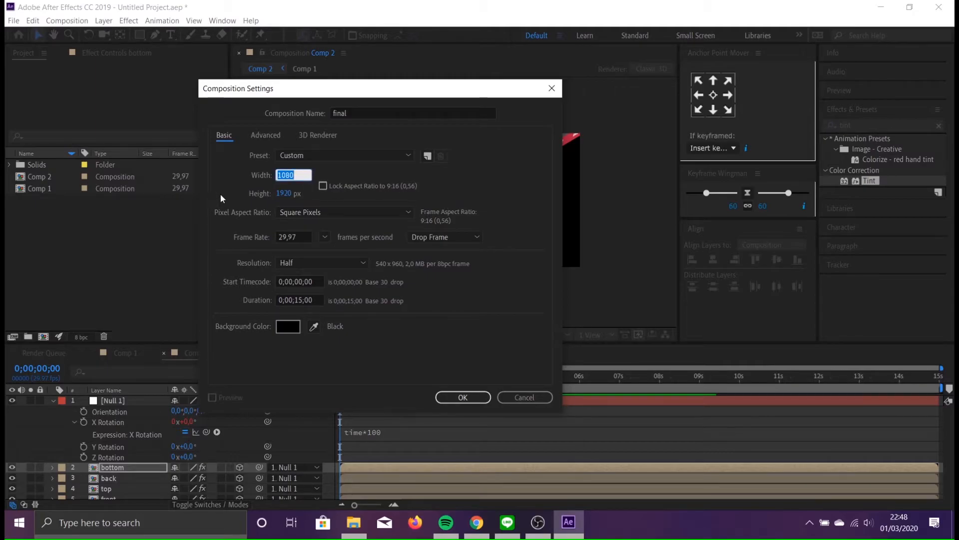
click(280, 193)
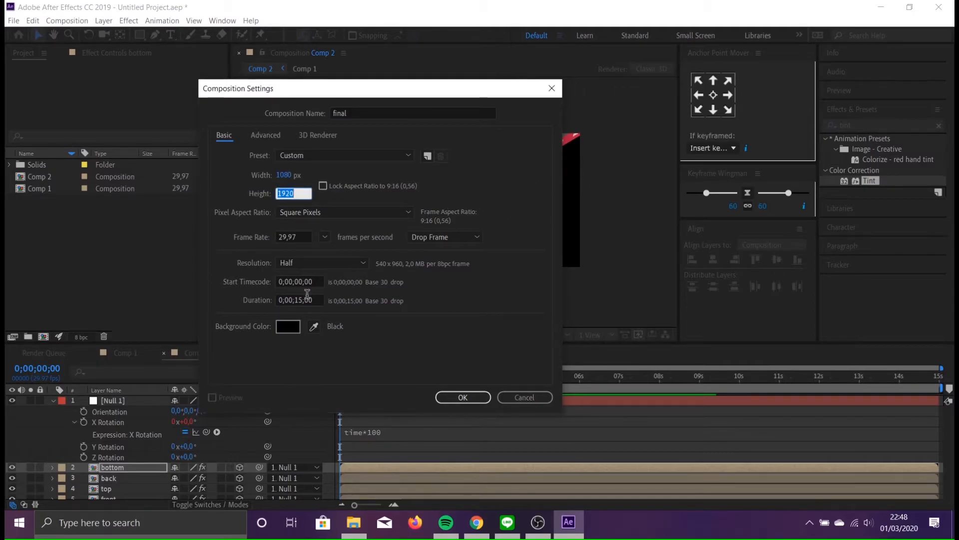
click(370, 330)
click(316, 299)
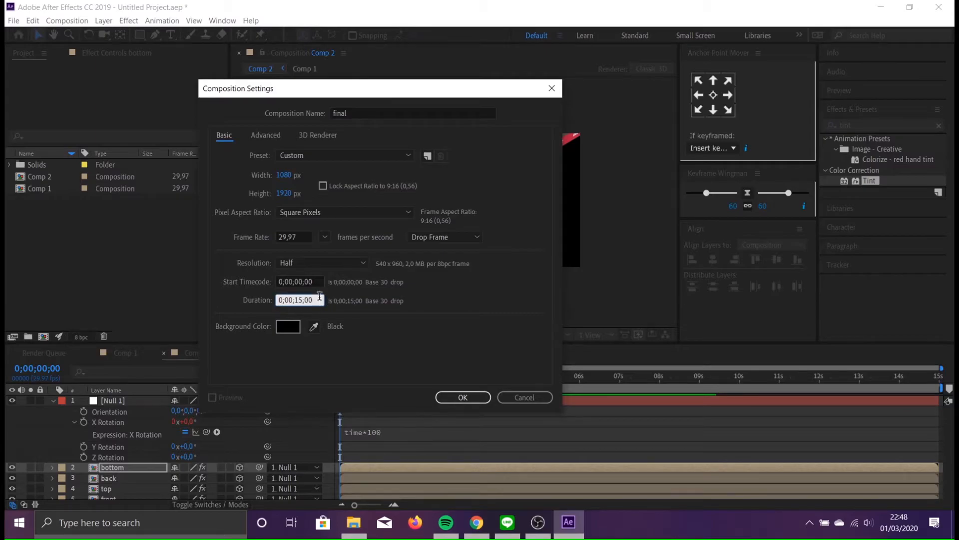
click(460, 396)
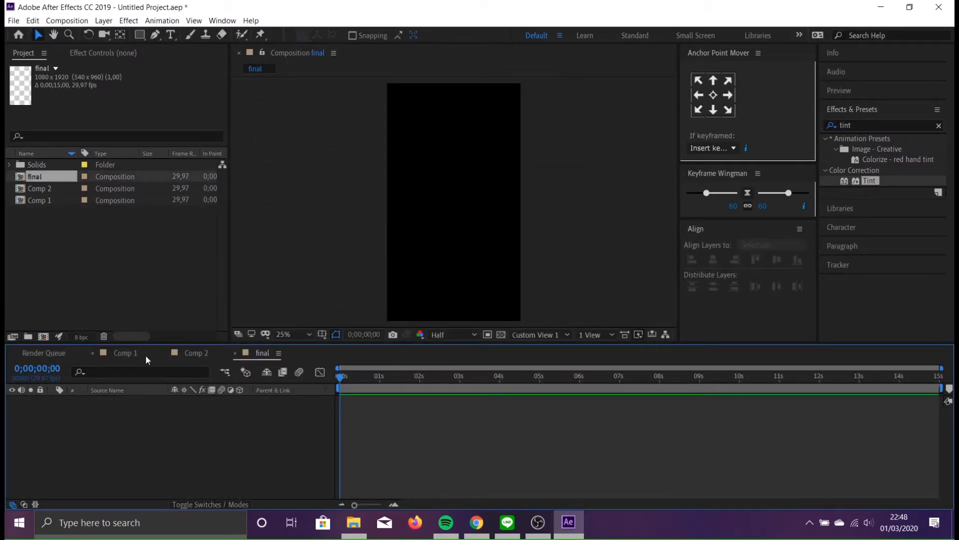
- Add Comp 2 to the final composition as a 3D layer with collapsed transformations, tilted diagonally upward
drag(40, 189, 71, 406)
click(166, 433)
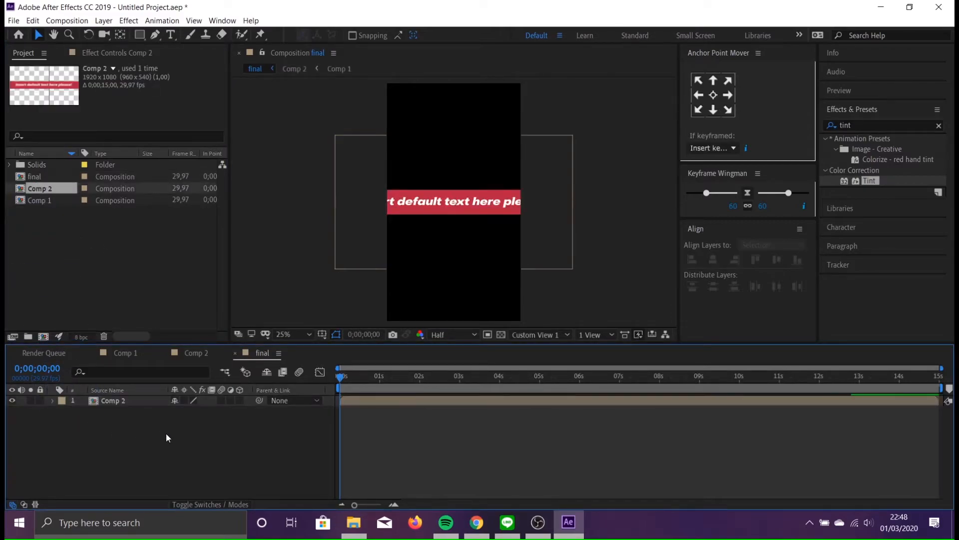
click(146, 400)
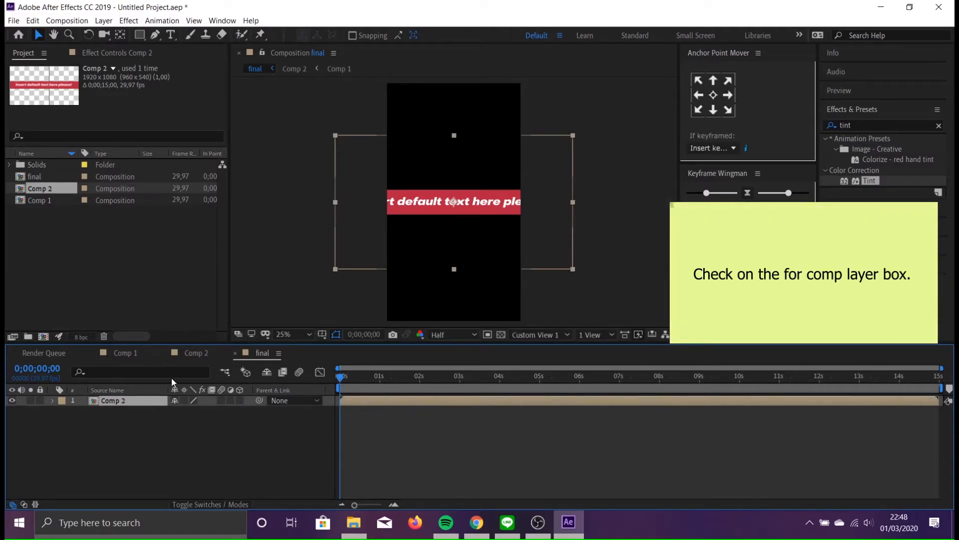
key(r)
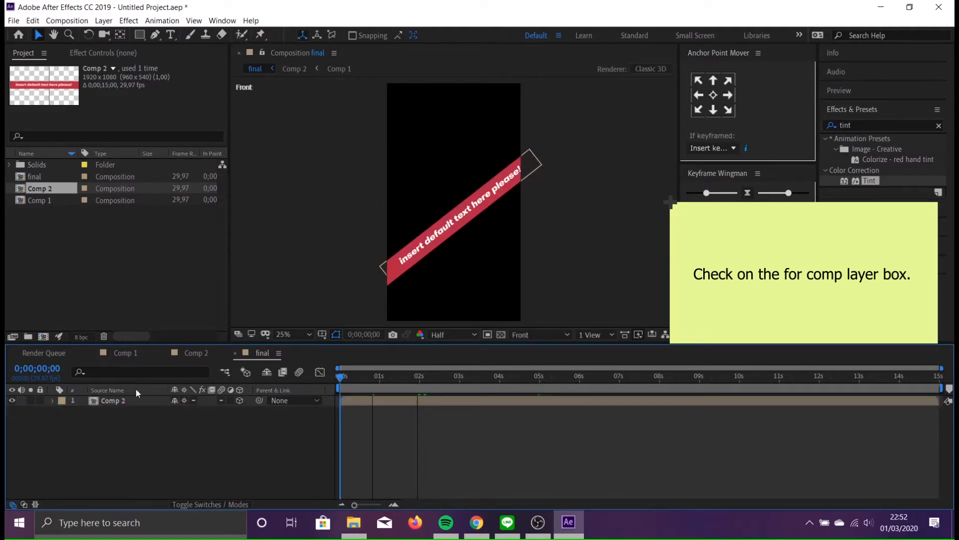
- Preview the tilted banner in the final composition
key(space)
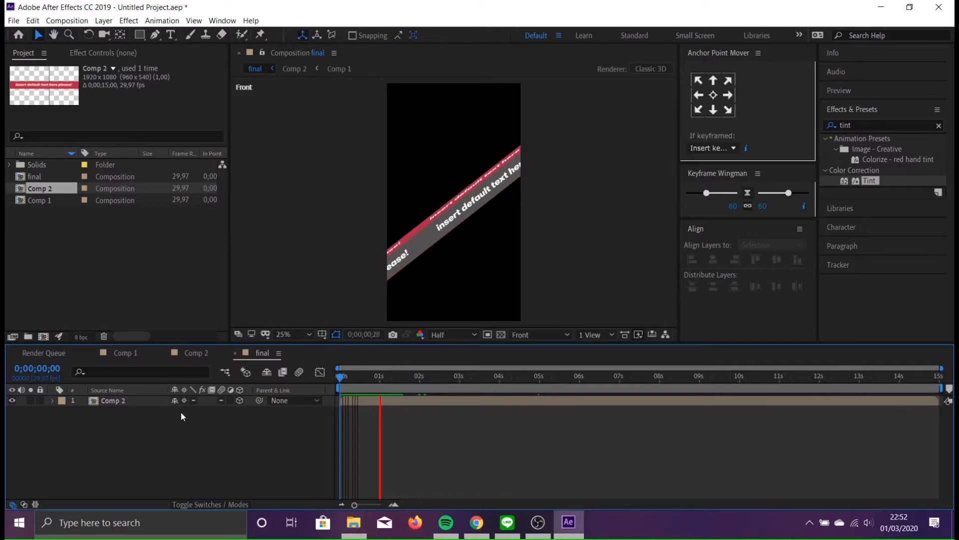
key(space)
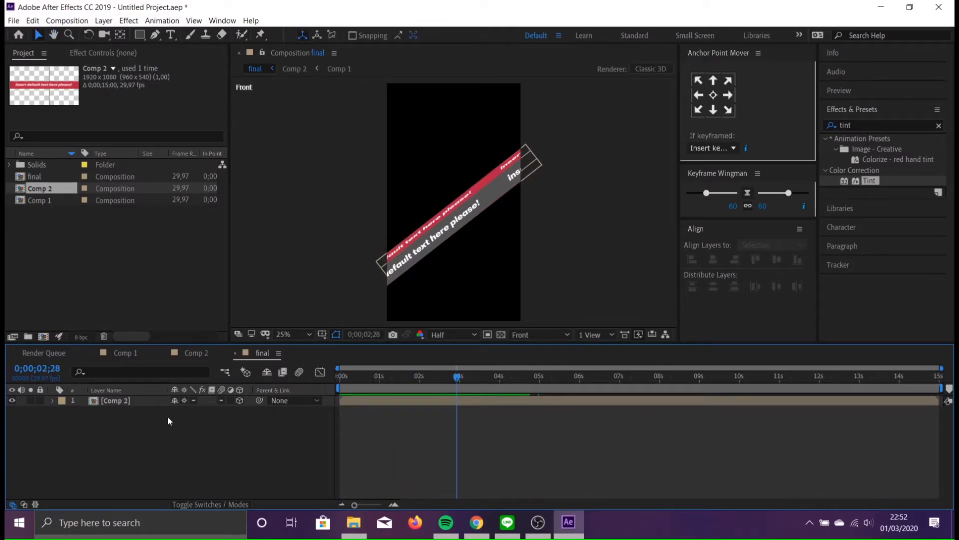
click(130, 391)
- Duplicate the Comp 2 layer, shift the copy's position and set its Z position to 0
click(119, 405)
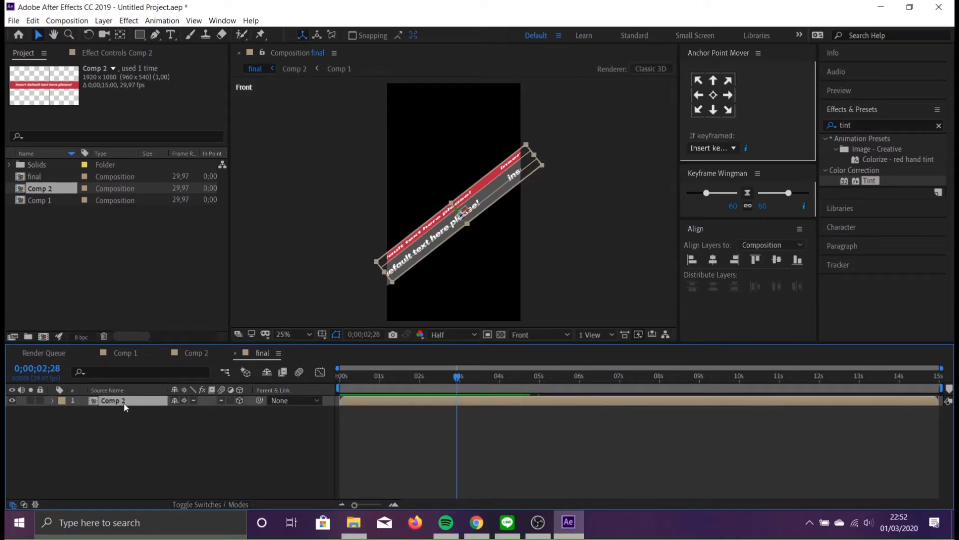
key(ctrl+d)
click(150, 444)
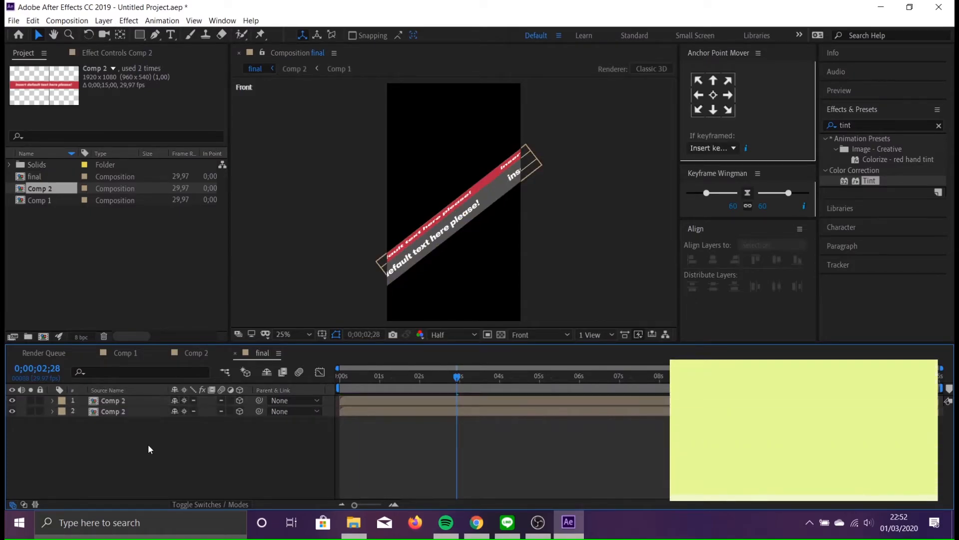
click(127, 401)
key(p)
drag(178, 411, 8, 436)
mouse_move(189, 405)
mouse_down()
mouse_move(7, 395)
mouse_move(212, 418)
mouse_move(175, 410)
mouse_up()
click(215, 411)
text(0)
click(208, 453)
- Switch to Custom View 1, reposition the copied banner and set its Z Rotation to 28°
click(540, 335)
click(545, 455)
drag(465, 161, 516, 202)
click(102, 402)
key(r)
drag(190, 443, 250, 461)
drag(474, 241, 497, 270)
click(534, 302)
- Duplicate the first Comp 2 layer, set the copy's Z Rotation to 131° and move it to the frame's upper area
click(154, 401)
key(ctrl+d)
key(p)
drag(186, 410, 200, 408)
key(r)
drag(189, 442, 268, 468)
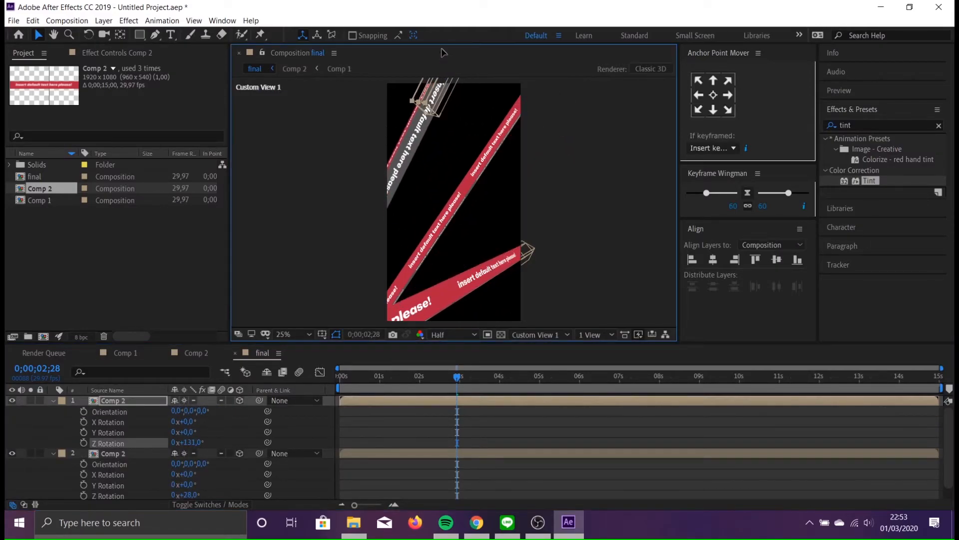
drag(441, 53, 456, 25)
click(587, 301)
- Preview the three differently angled banners from an earlier point in the timeline
drag(475, 376, 408, 458)
key(space)
key(space)
- Duplicate the first Comp 2 layer and shift the copy's Z position to about -250
click(145, 401)
key(ctrl+d)
key(p)
drag(220, 411, 11, 422)
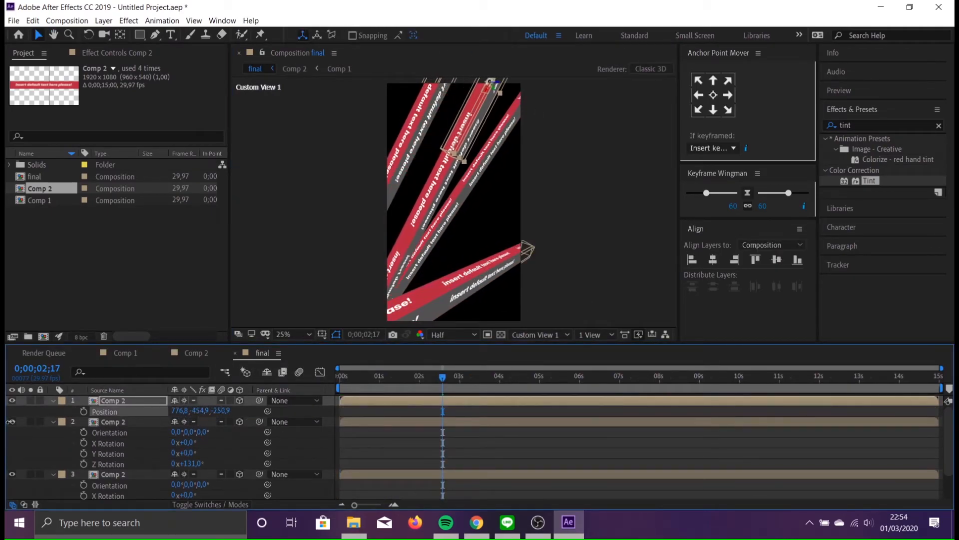
- Set the newest copy's Y Rotation to 57° and Z Rotation to 1x+16°, and adjust its placement
key(r)
drag(191, 443, 364, 470)
scroll(488, 147, down, 1)
drag(489, 146, 469, 174)
drag(189, 432, 217, 427)
click(537, 293)
- Switch to the Front view and reposition the banners so they crisscross the frame
click(539, 335)
click(537, 371)
drag(450, 143, 453, 170)
drag(452, 226, 458, 218)
drag(453, 107, 457, 234)
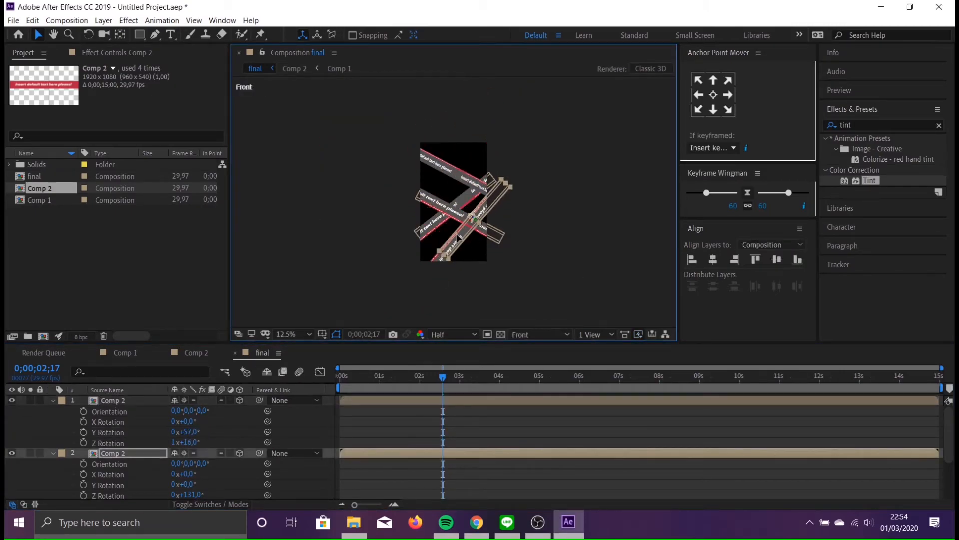
- Duplicate the first Comp 2 layer and rotate the copy around Z into an upward diagonal
click(117, 401)
key(ctrl+d)
key(r)
drag(190, 442, 282, 445)
- Set the scale of the first Comp 2 layer to 60%
click(110, 402)
key(r)
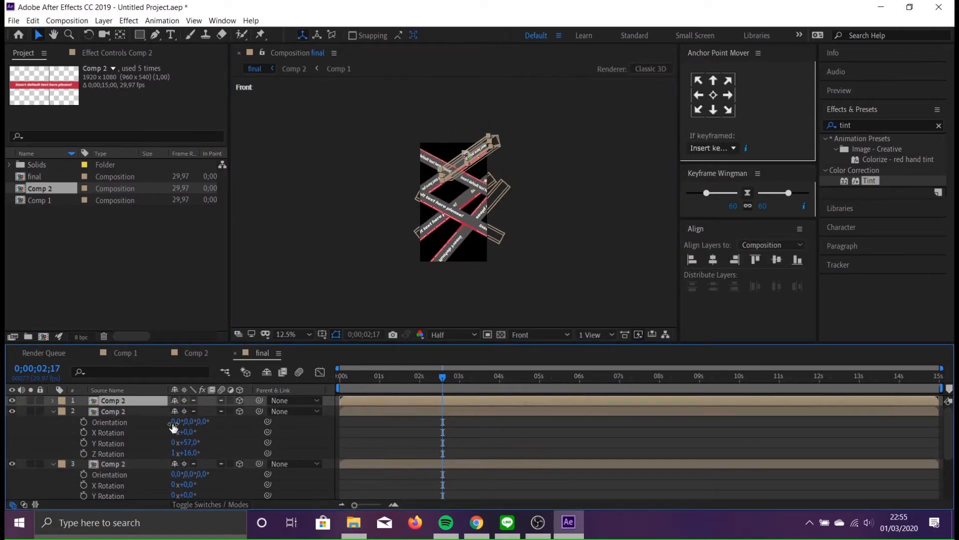
key(s)
click(189, 412)
text(60)
click(601, 246)
- Set the scale of the fourth Comp 2 layer to 100%
click(487, 230)
key(s)
scroll(176, 458, down, 3)
click(191, 485)
text(100)
key(Return)
- Set the scale of the third Comp 2 layer to 50%
click(161, 419)
key(s)
click(192, 462)
text(50)
key(Return)
click(550, 285)
- Set the scale of the fifth Comp 2 layer to 75%
click(126, 472)
click(120, 452)
click(121, 493)
key(s)
click(193, 495)
text(5)
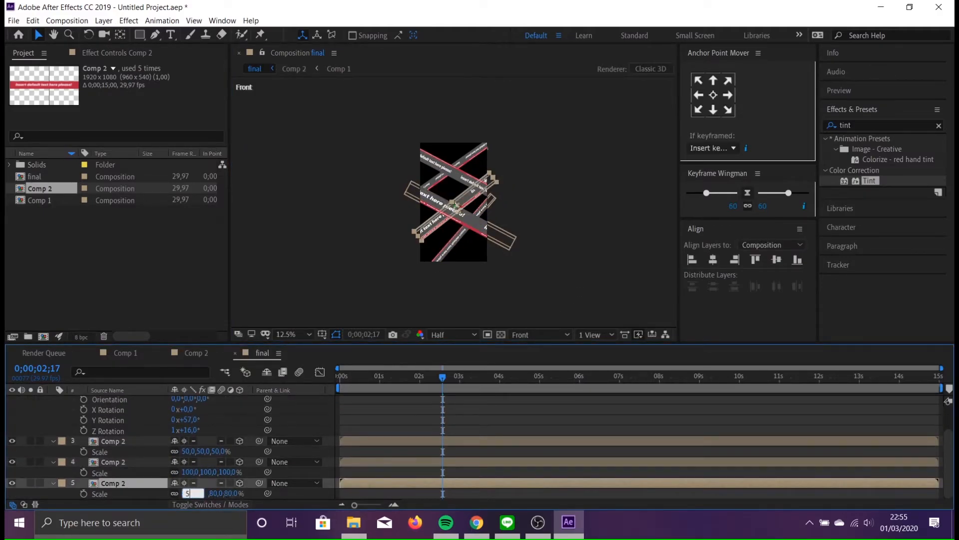
text(0)
key(Return)
click(192, 493)
text(75)
key(Return)
- Preview the five scaled banners from the first frame
drag(452, 377, 320, 384)
key(space)
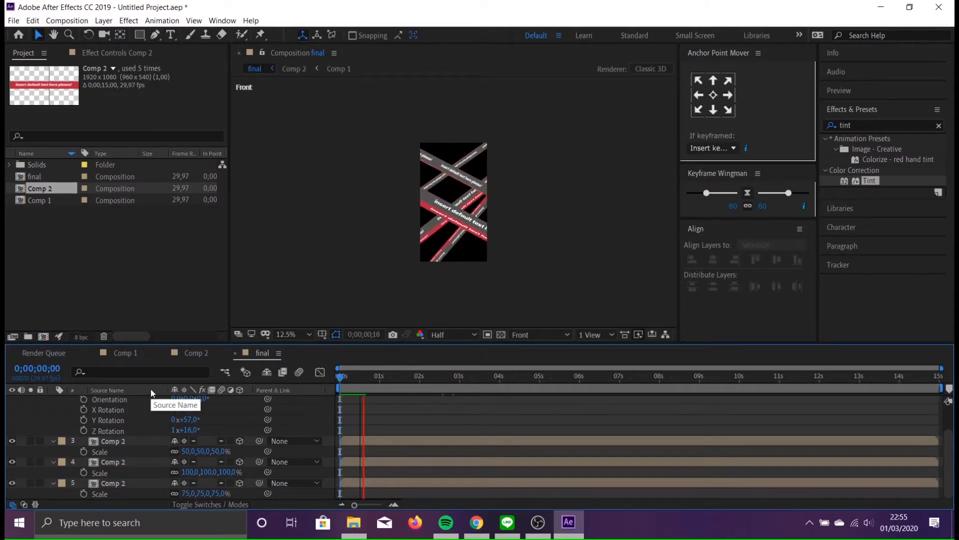
key(space)
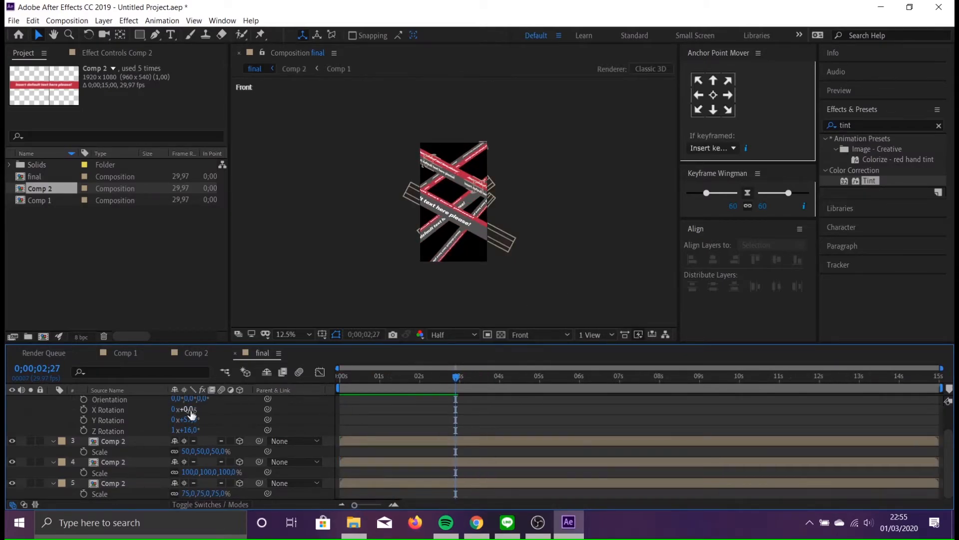
- Collapse the revealed properties of all five Comp 2 layers
scroll(186, 409, up, 2)
scroll(99, 474, down, 2)
key(ctrl+a)
key(u)
click(88, 466)
- Replay the crisscrossing banner animation from the start of the timeline
drag(456, 378, 200, 391)
key(space)
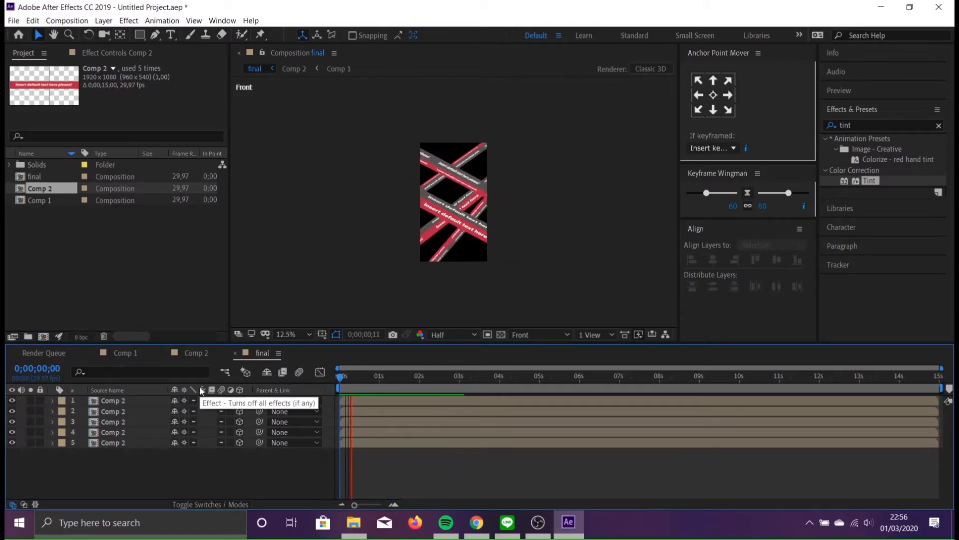
key(space)
- Search the effects for "drop" and apply Drop Shadow to the second Comp 2 layer
key(period)
key(period)
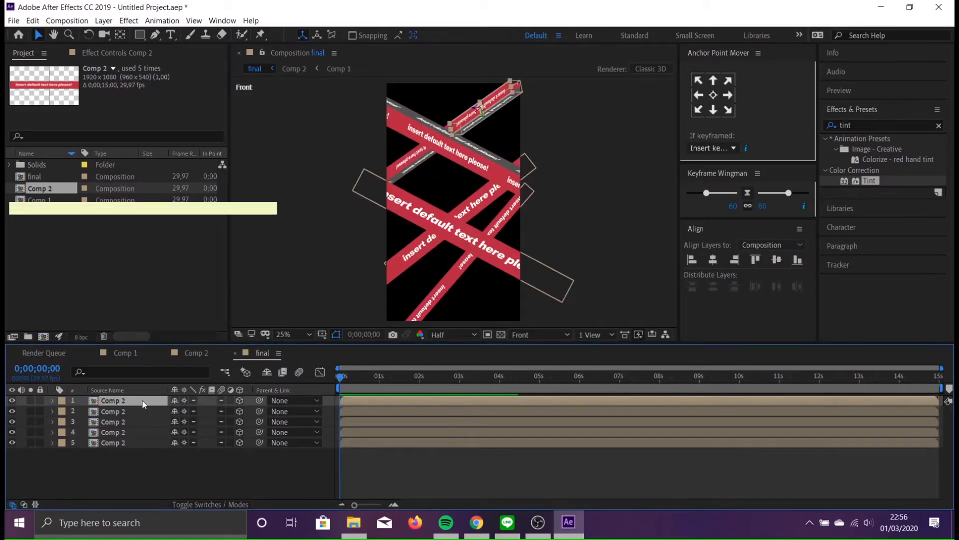
click(447, 144)
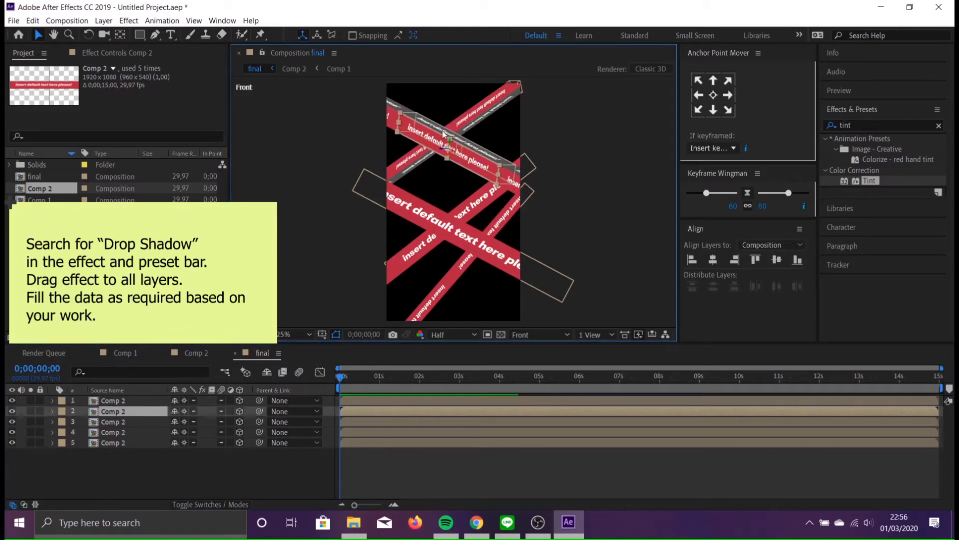
click(895, 118)
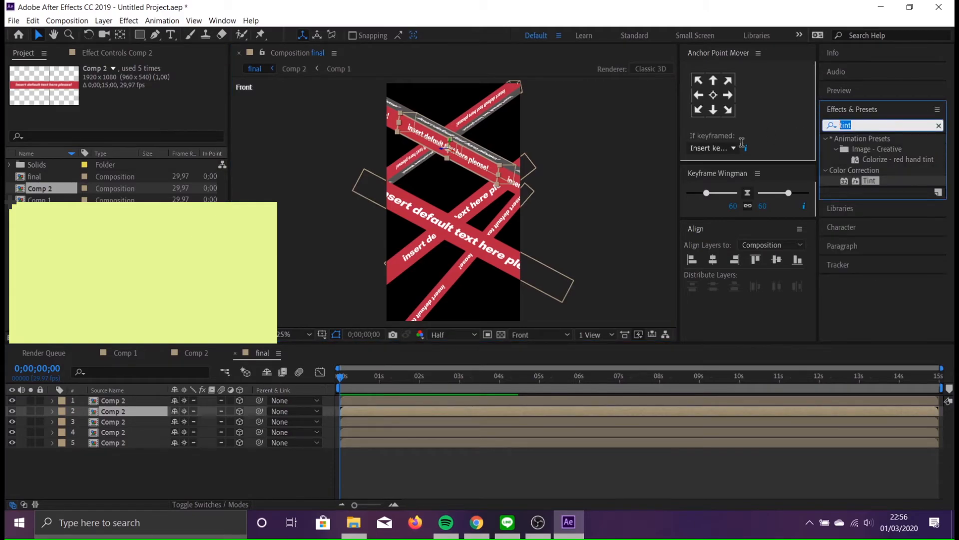
text(drop)
double_click(883, 255)
- Apply Drop Shadow to the first Comp 2 layer with distance 73 and softness 66
click(480, 114)
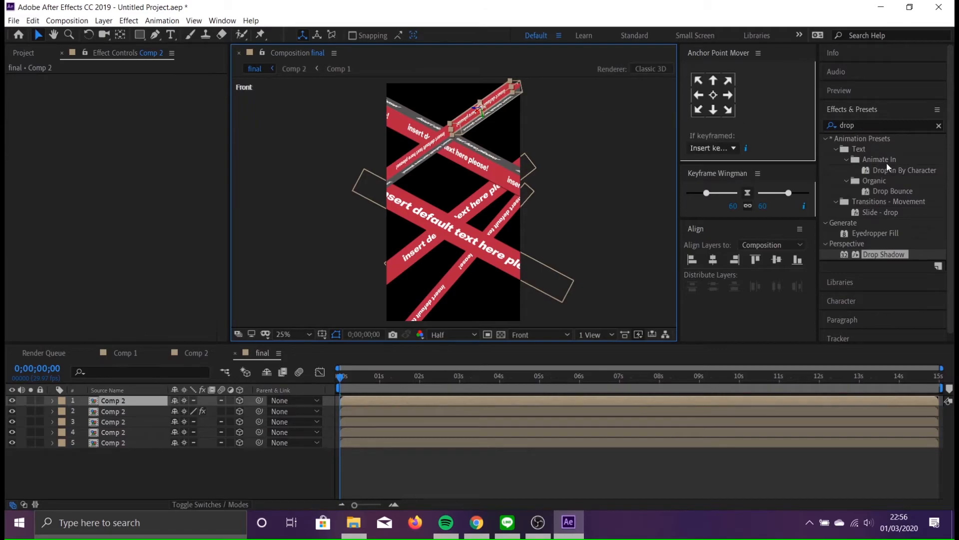
drag(893, 256, 476, 118)
mouse_move(131, 145)
mouse_down()
mouse_move(182, 141)
mouse_move(142, 146)
mouse_up()
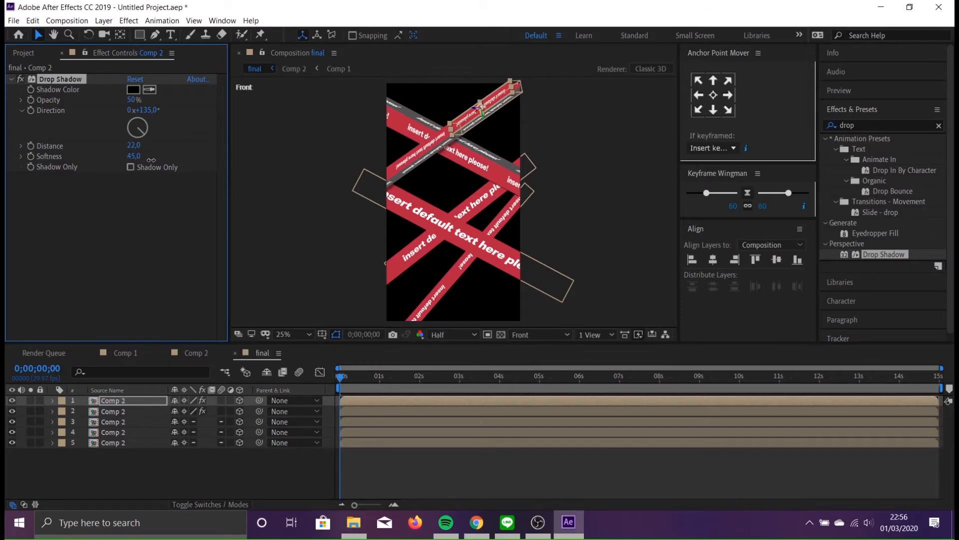
drag(149, 145, 180, 147)
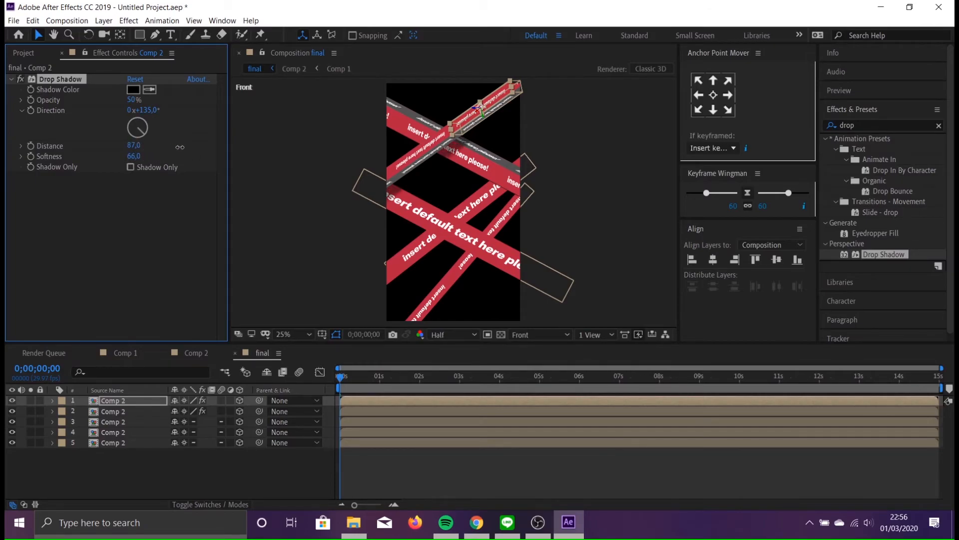
click(569, 164)
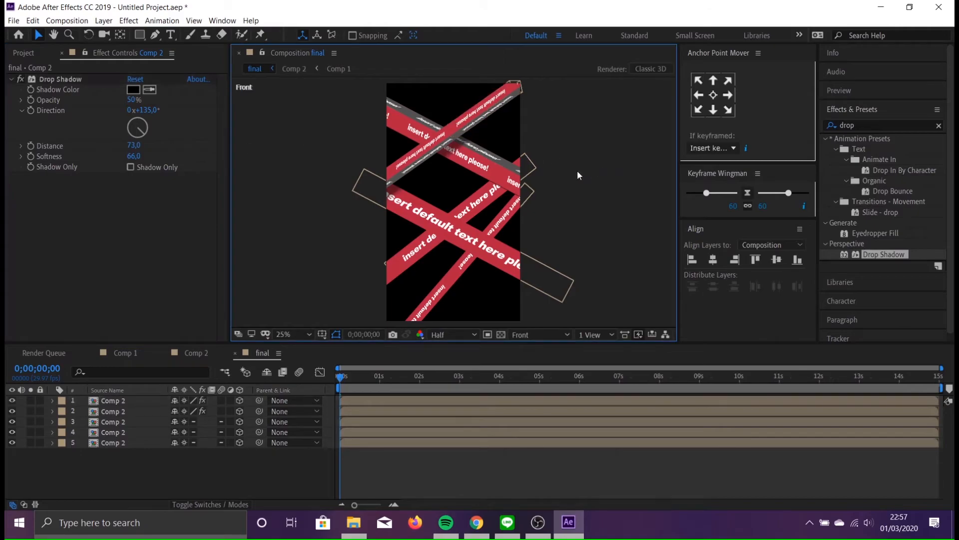
- Apply Drop Shadow to the fourth Comp 2 layer and increase the shadow's distance
click(477, 206)
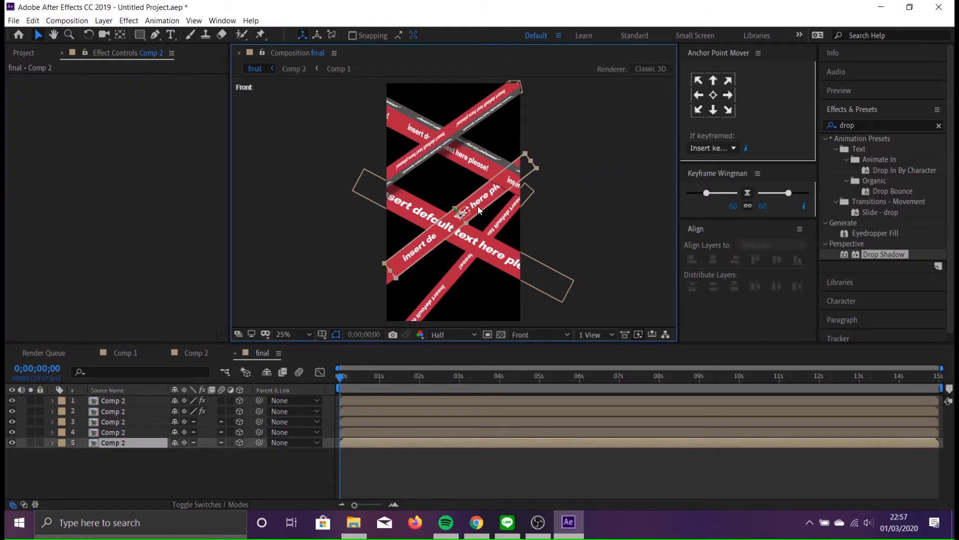
click(477, 250)
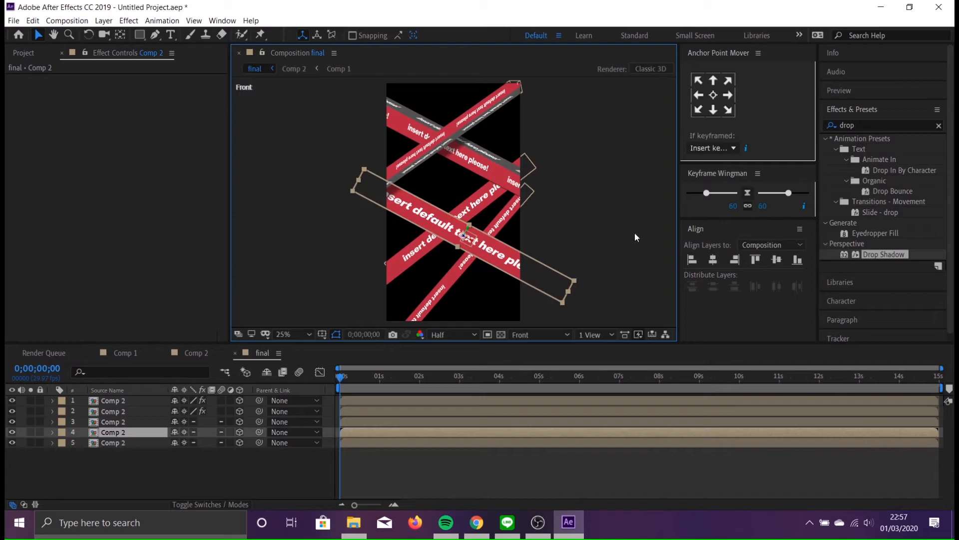
drag(884, 255, 425, 215)
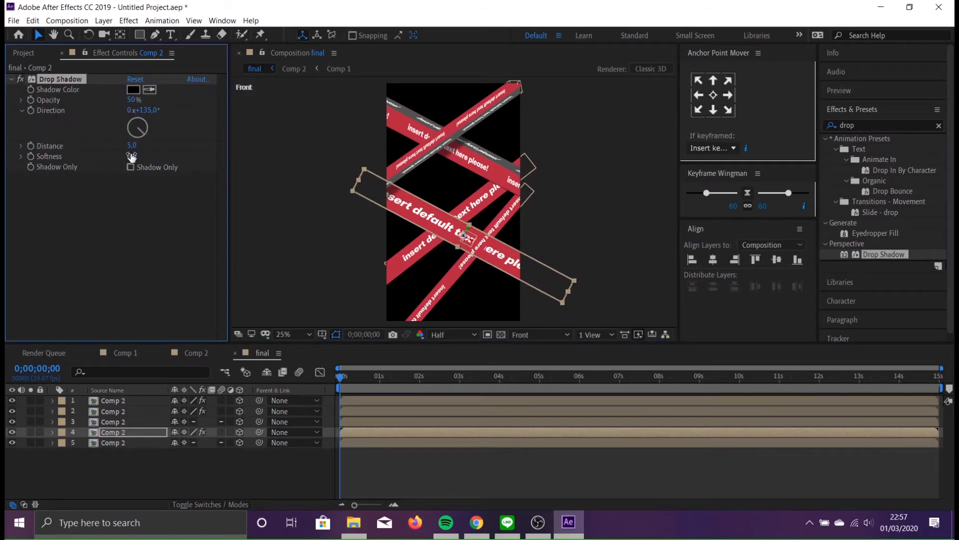
drag(140, 146, 262, 158)
- Apply Drop Shadow to the third Comp 2 layer with distance 61 and softness 75
click(515, 200)
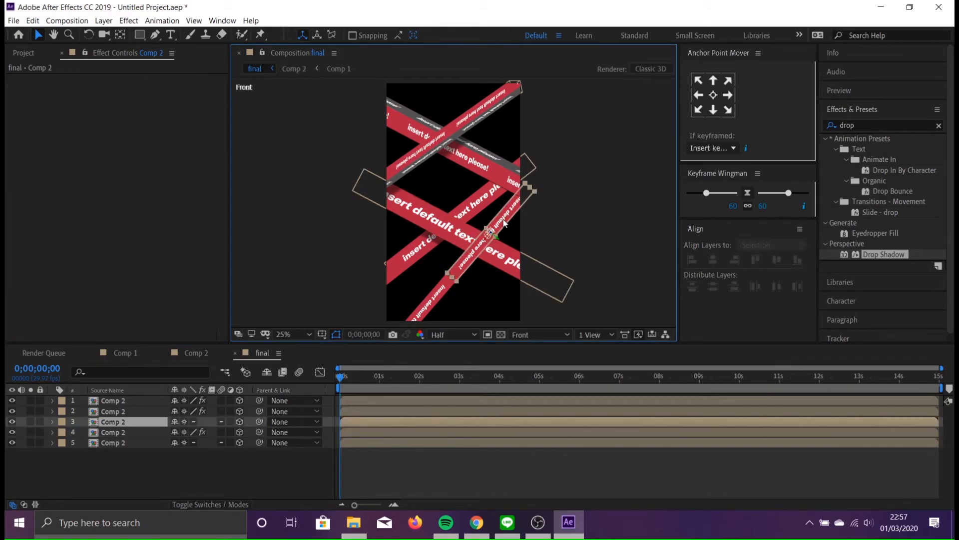
drag(894, 254, 482, 233)
drag(136, 145, 190, 154)
click(134, 155)
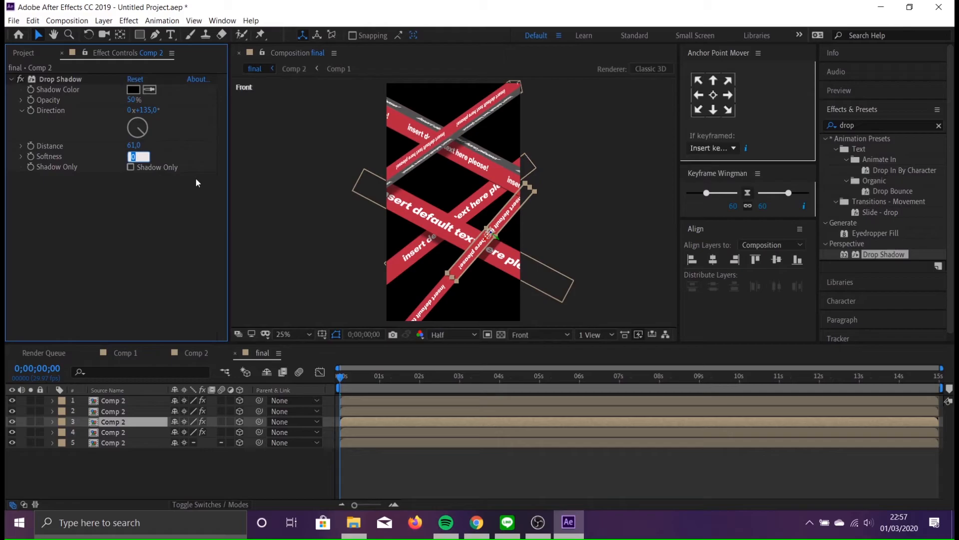
text(75)
key(Return)
click(543, 281)
- Set the second Comp 2 layer's drop shadow to distance 62, softness 75 and 50% opacity
click(506, 178)
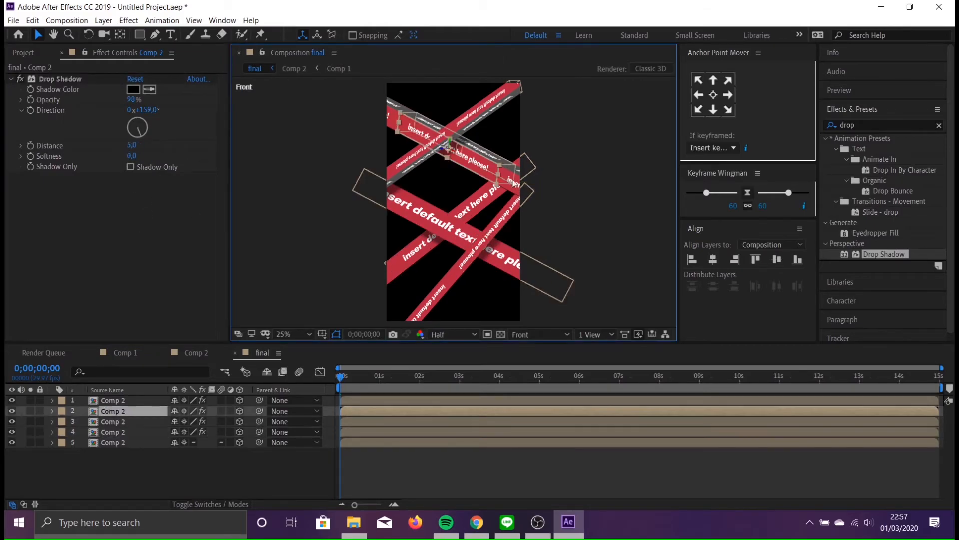
drag(132, 145, 116, 134)
click(132, 156)
text(75)
key(Return)
click(523, 201)
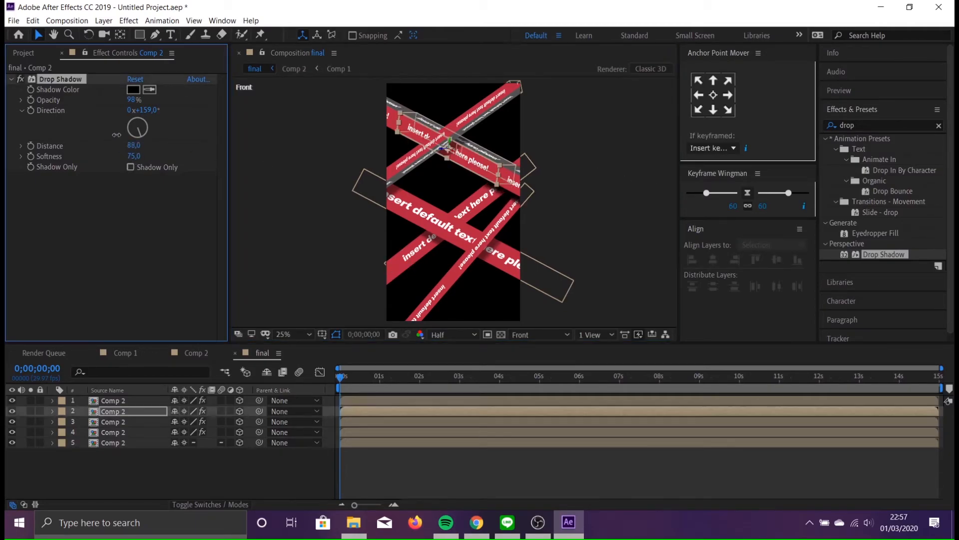
click(134, 100)
text(50)
key(Return)
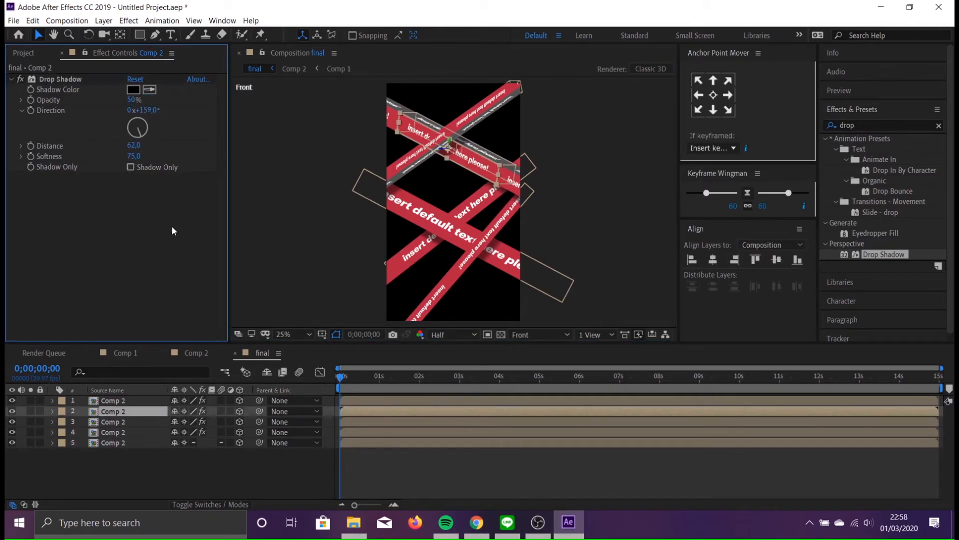
- Preview the shadowed banners in the final composition
click(627, 247)
key(space)
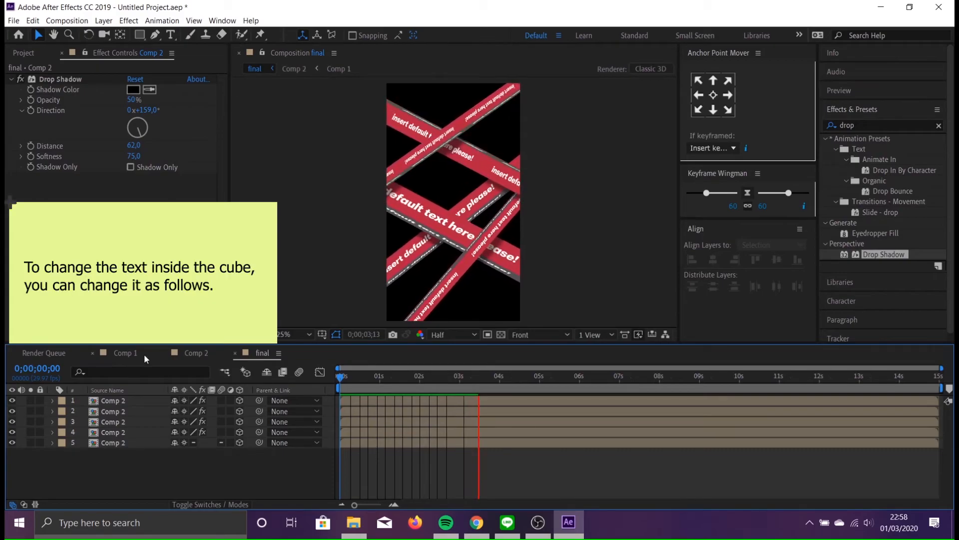
key(space)
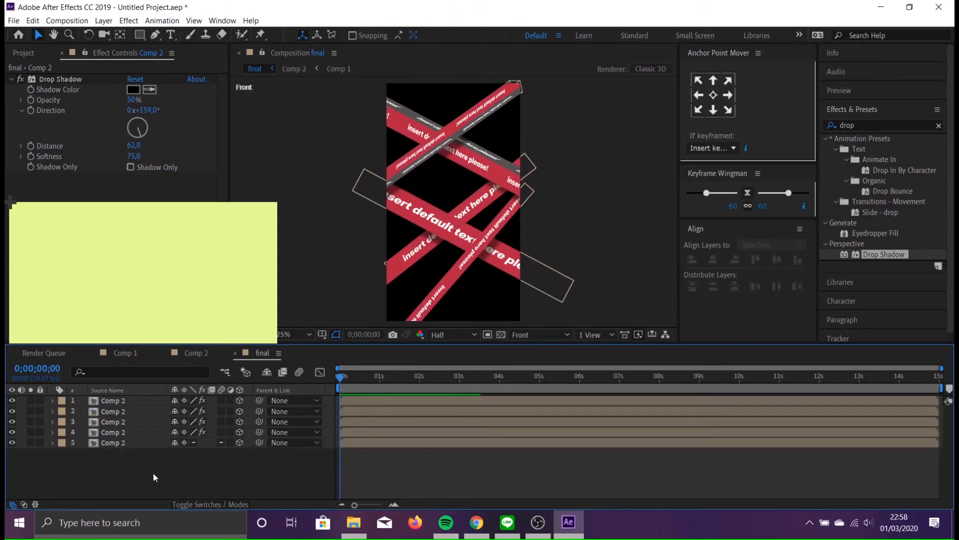
click(626, 191)
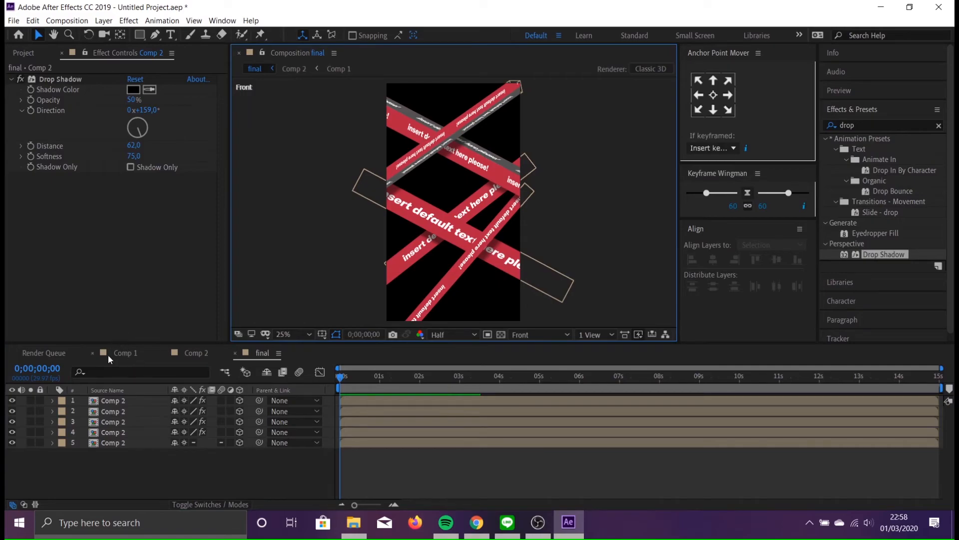
- Replace the banner text in Comp 1 with "please keep smiling, u look cute ;)"
click(124, 352)
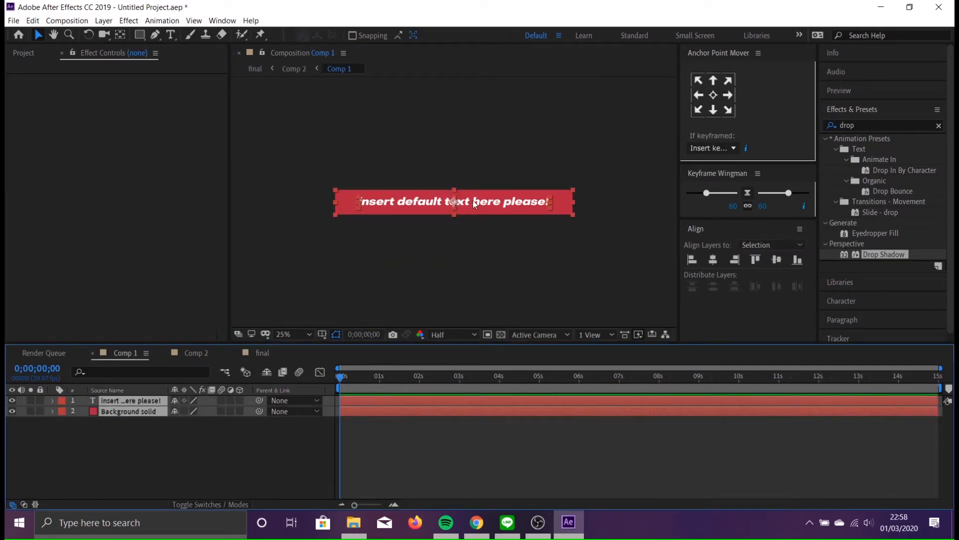
click(159, 441)
double_click(150, 400)
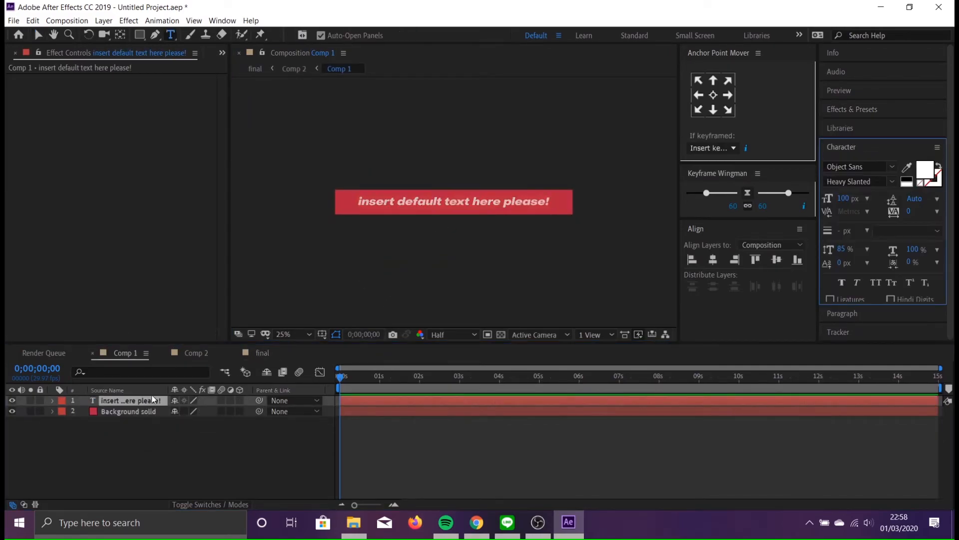
click(451, 200)
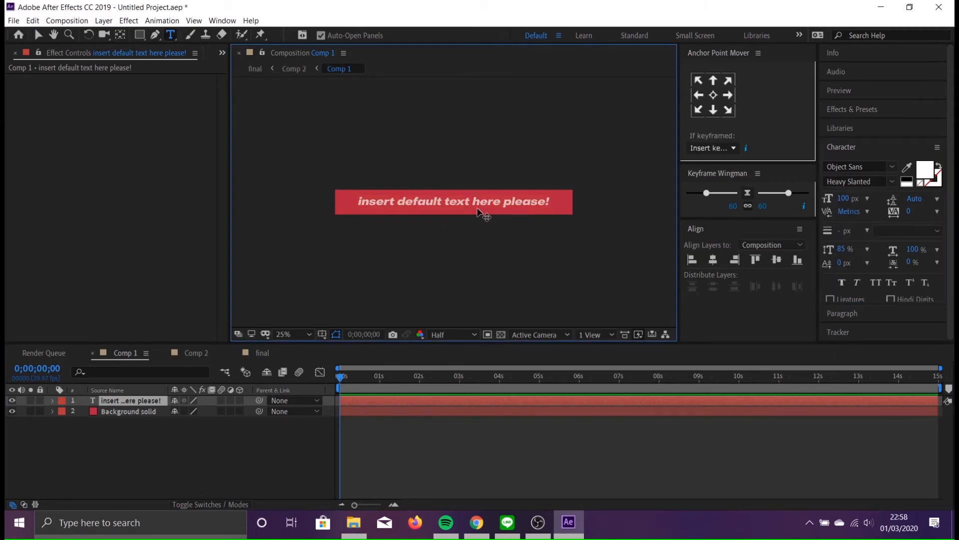
text(pl)
text(eas)
key(BackSpace)
text(ase)
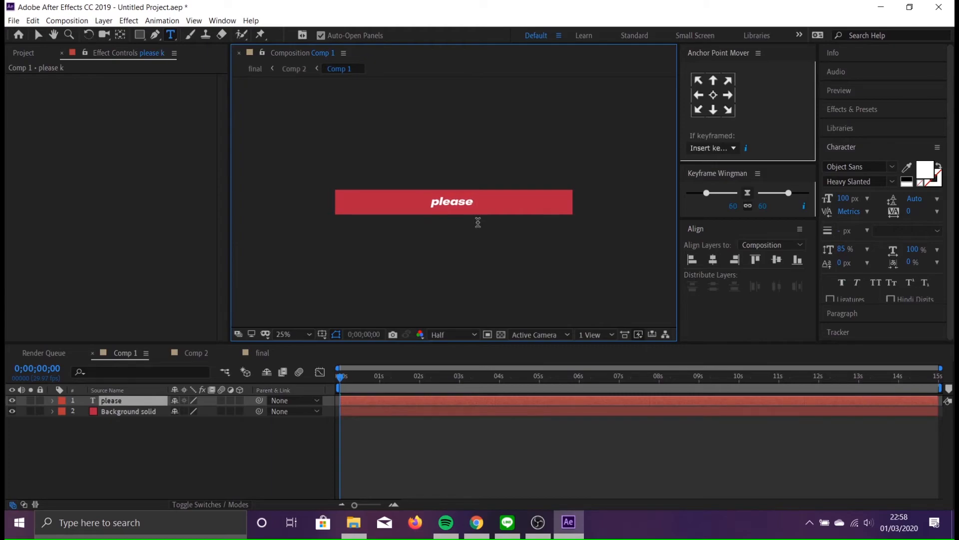
text( keep smiln)
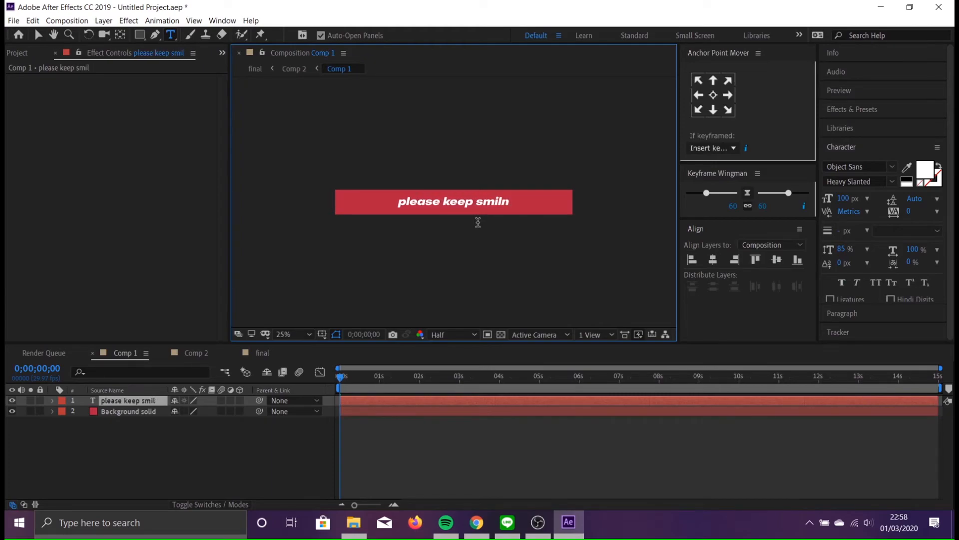
key(BackSpace)
text(ing,)
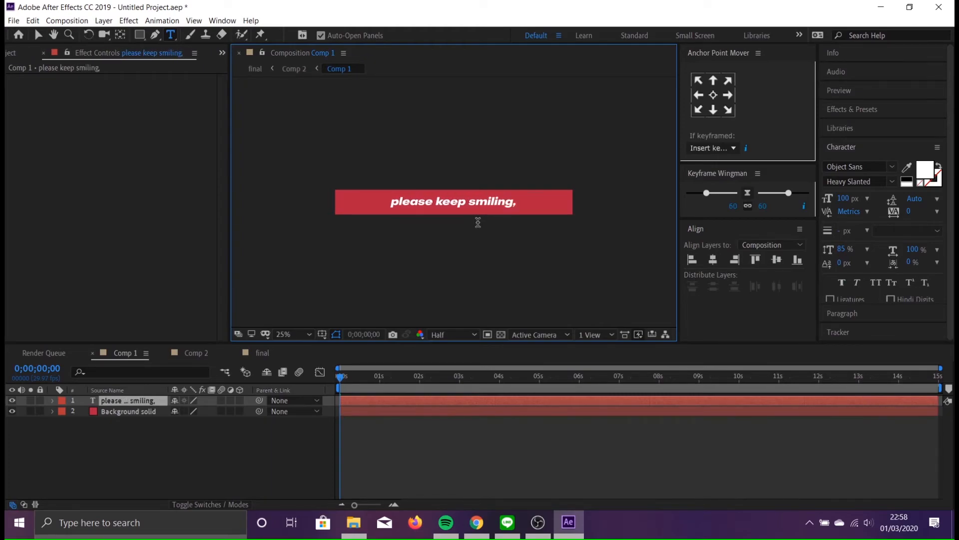
text( u loo)
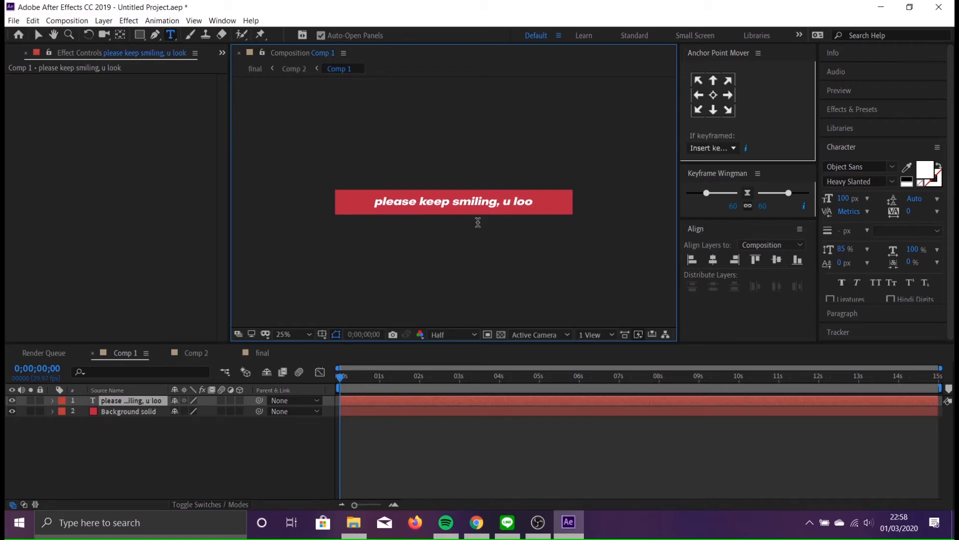
text(k cute)
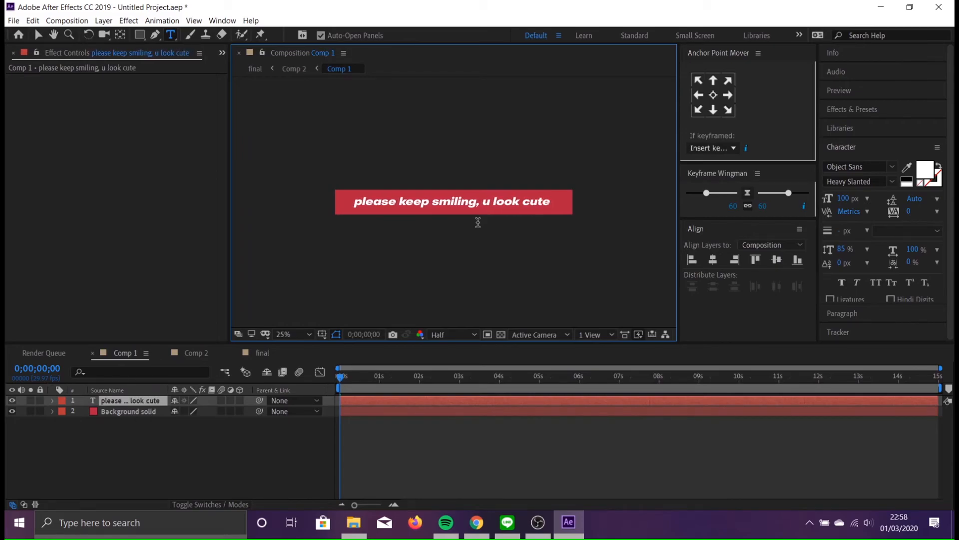
text( ;))
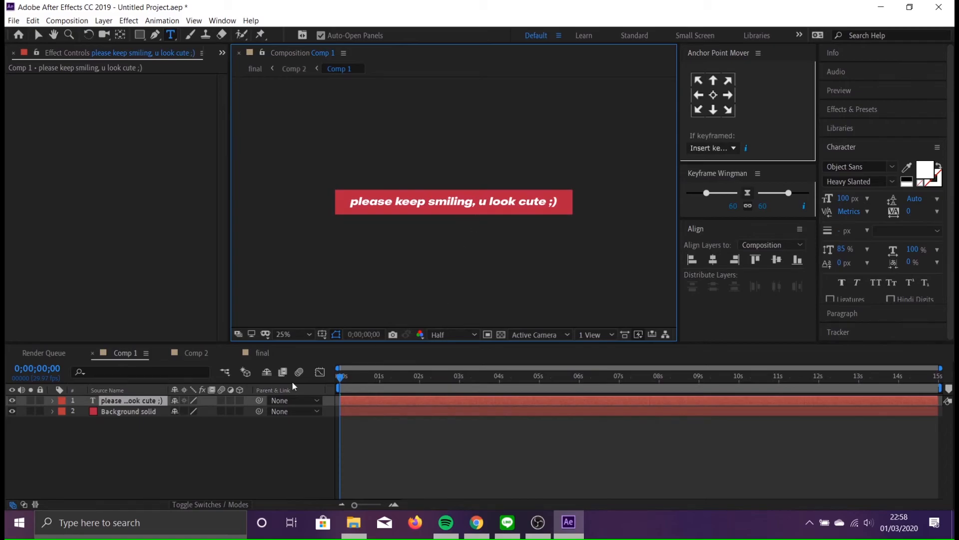
click(244, 478)
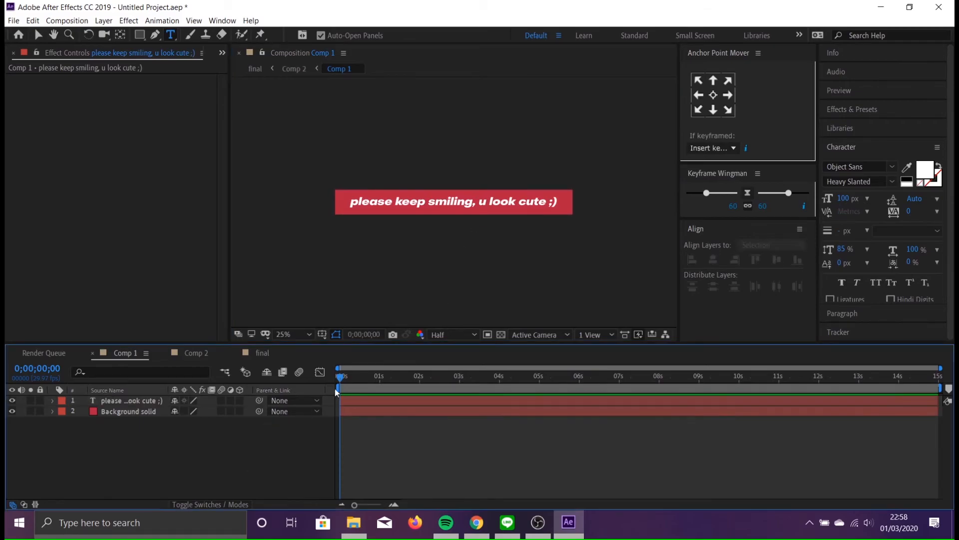
- Preview the final composition with the new banner text to judge the rotation speed
click(264, 353)
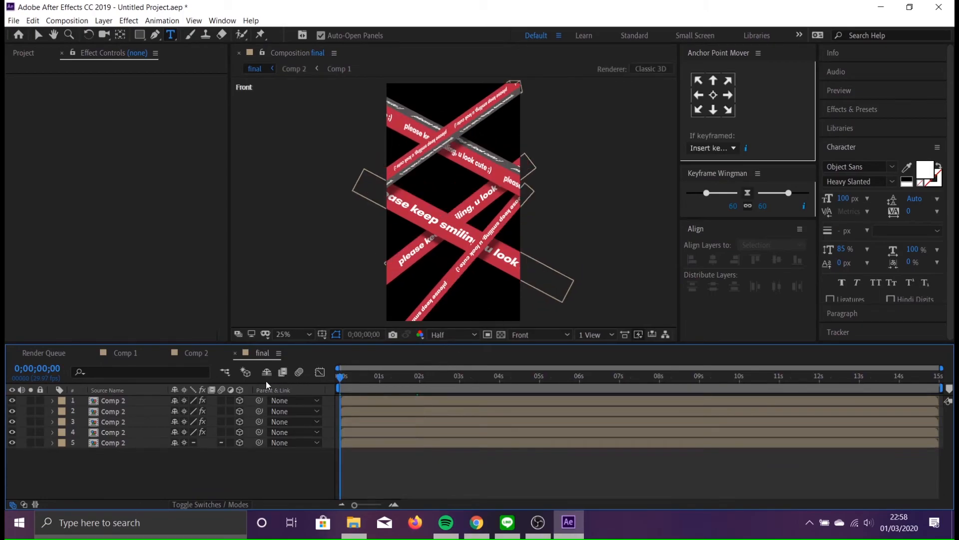
key(space)
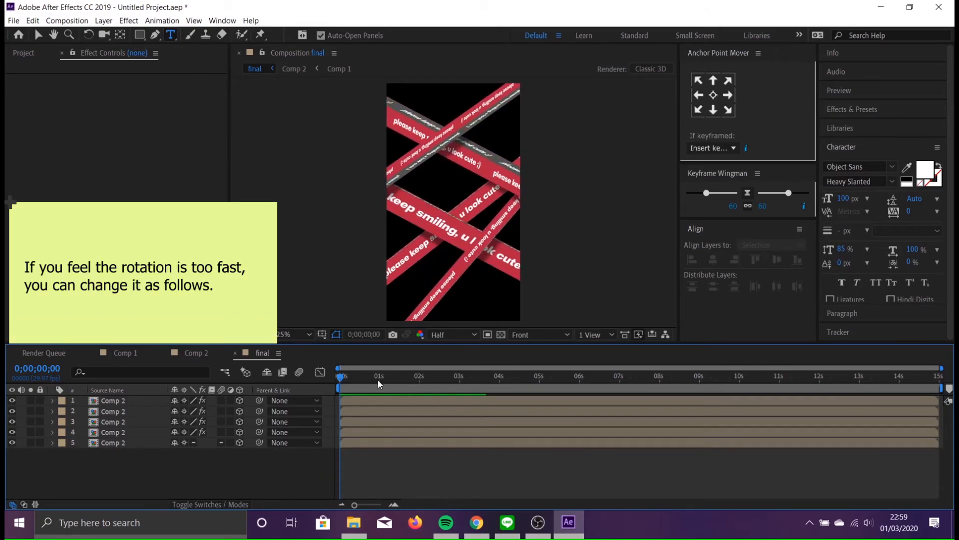
key(space)
key(space)
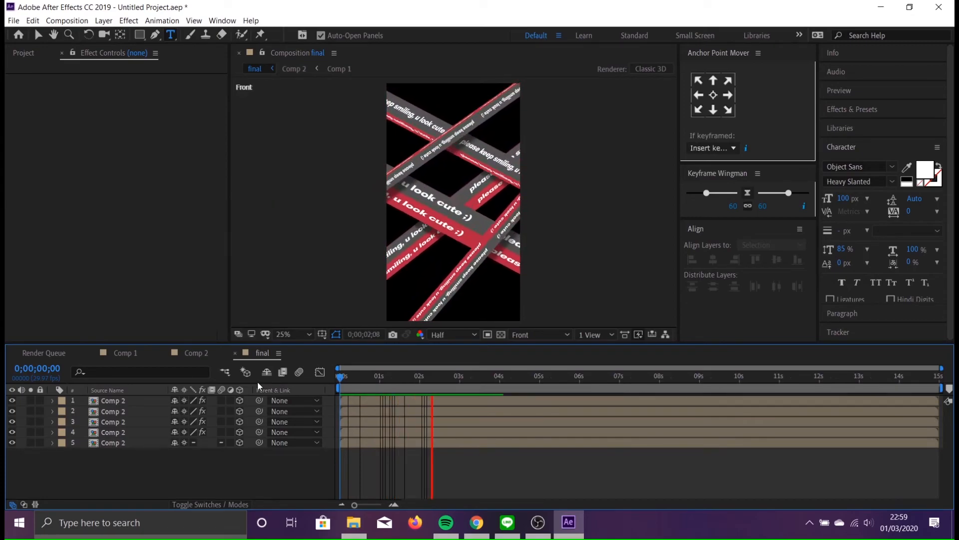
key(space)
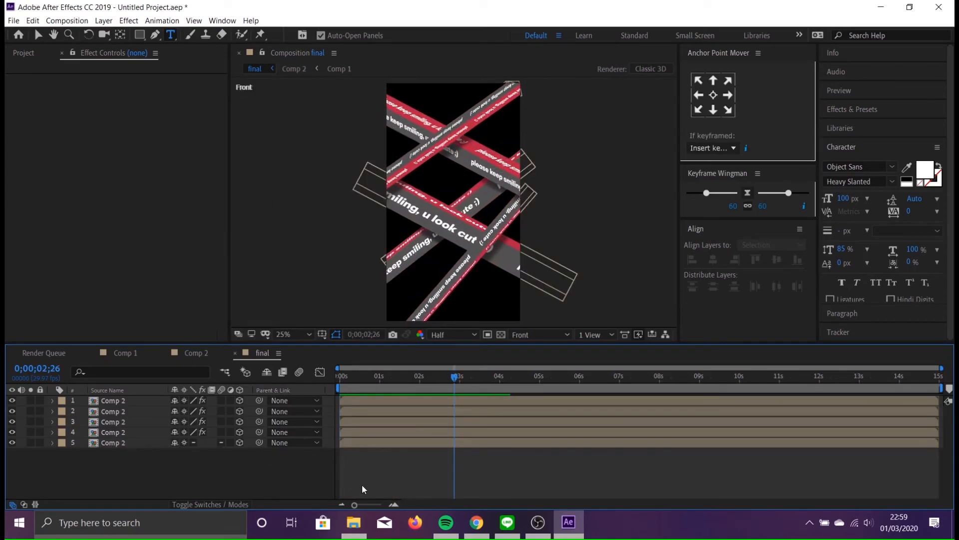
- Set Null 1's X Rotation expression in Comp 2 to time*75 and return to the final composition
click(185, 352)
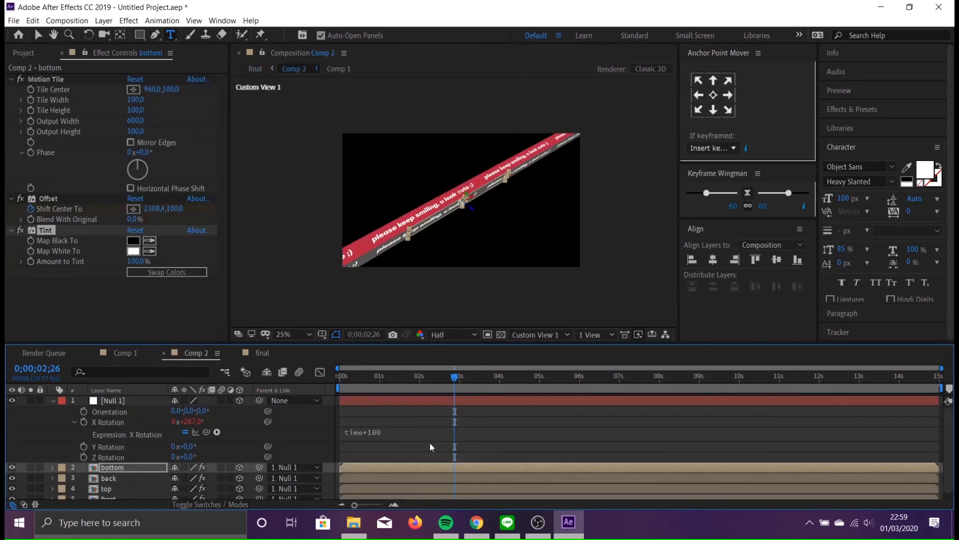
click(385, 433)
click(385, 432)
triple_click(379, 433)
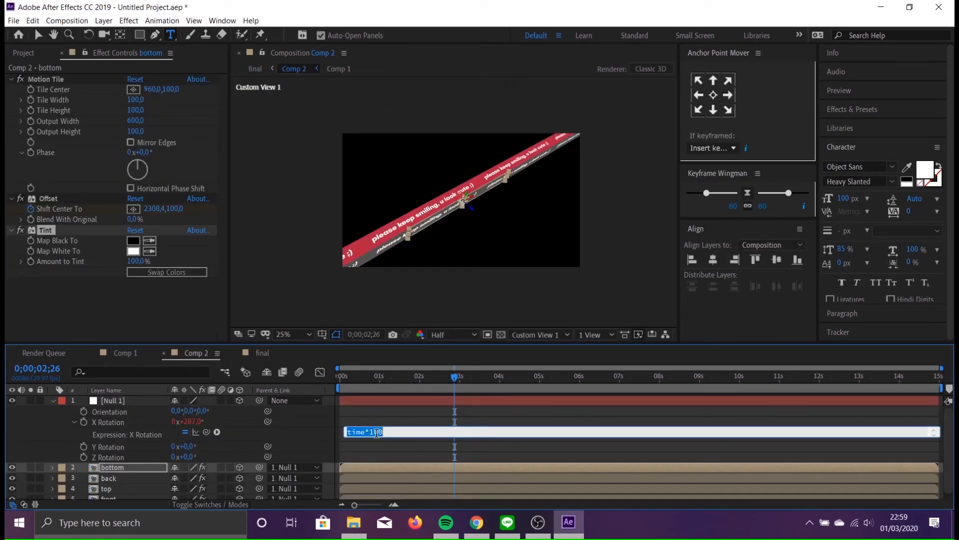
click(401, 432)
text(75)
click(270, 352)
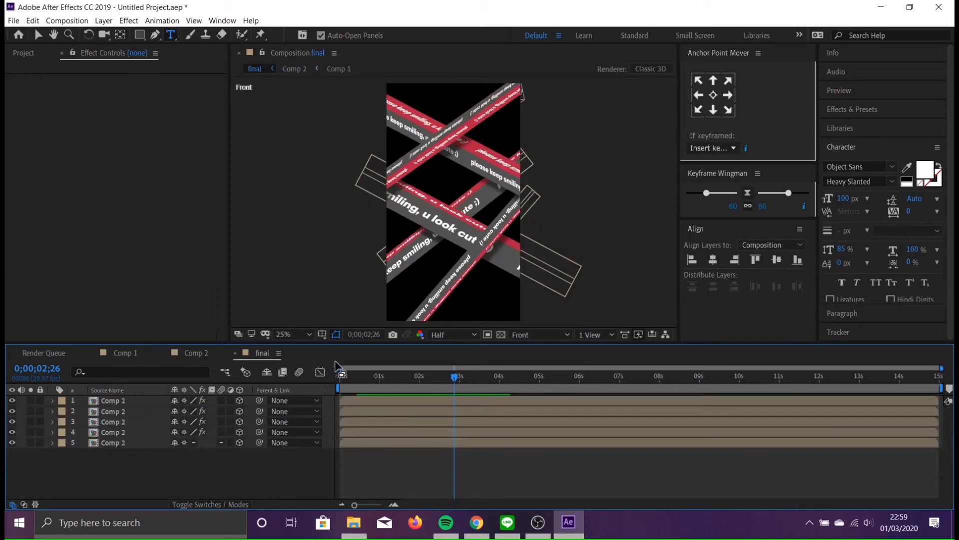
- Preview the final composition from its first frame to check the banners' updated rotation speed
key(space)
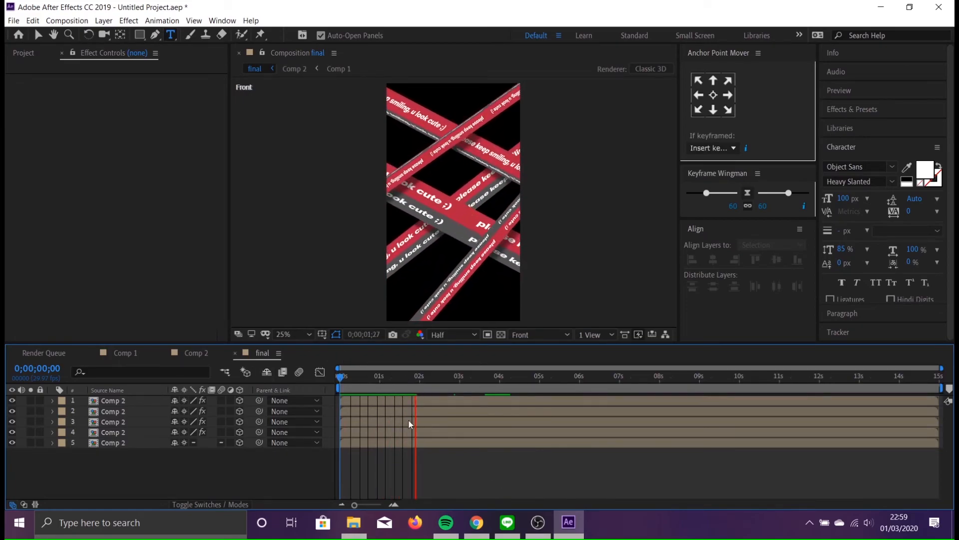
click(409, 377)
key(Home)
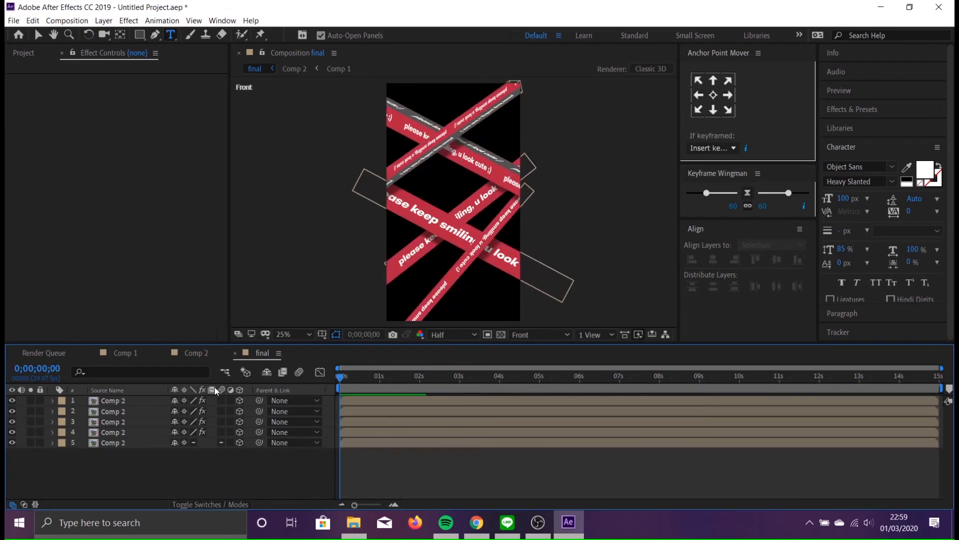
key(space)
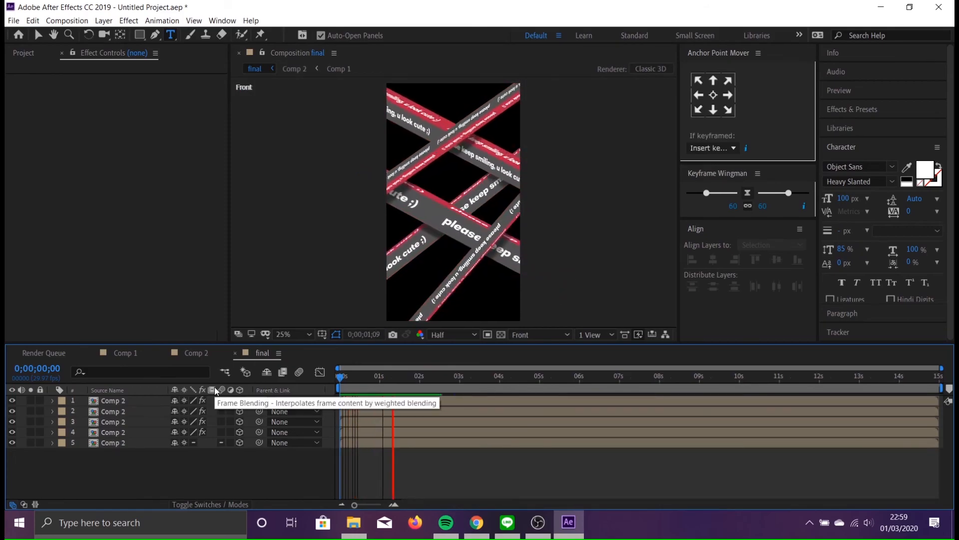
key(space)
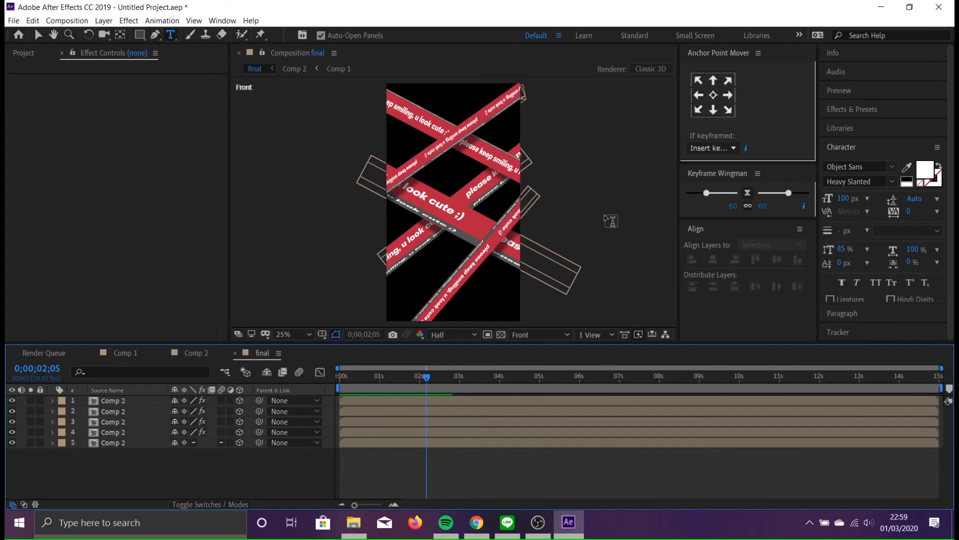
click(13, 21)
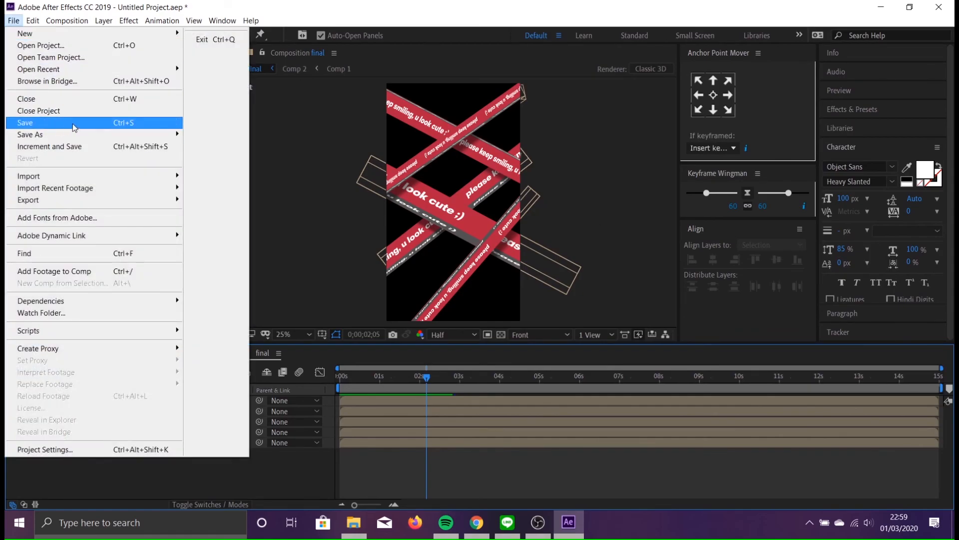
click(639, 260)
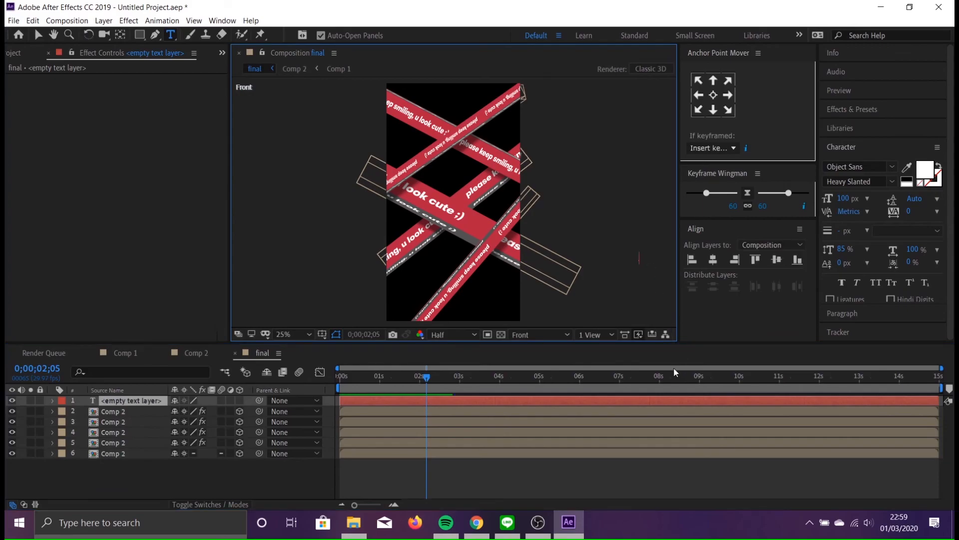
click(159, 431)
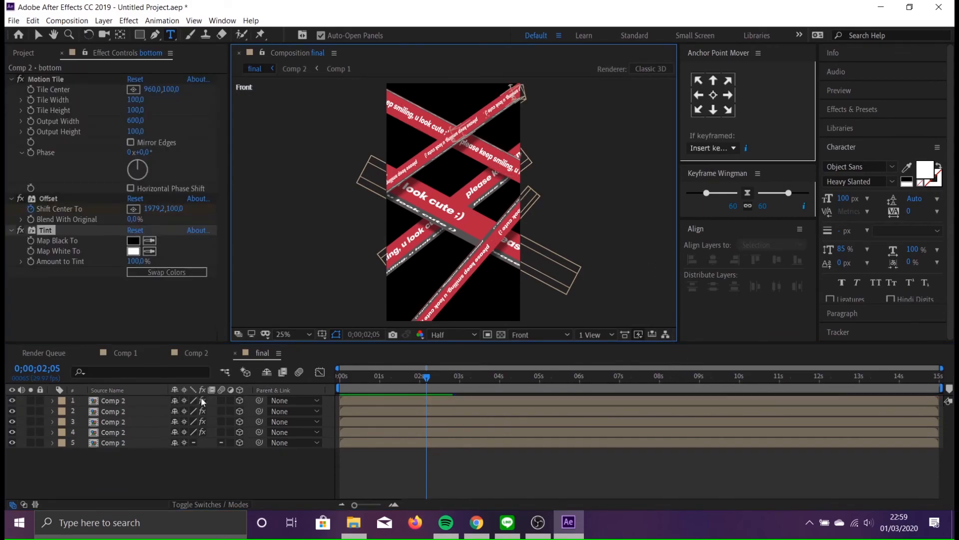
- Switch to the Selection tool and leave all layers in the final composition deselected
key(v)
click(600, 206)
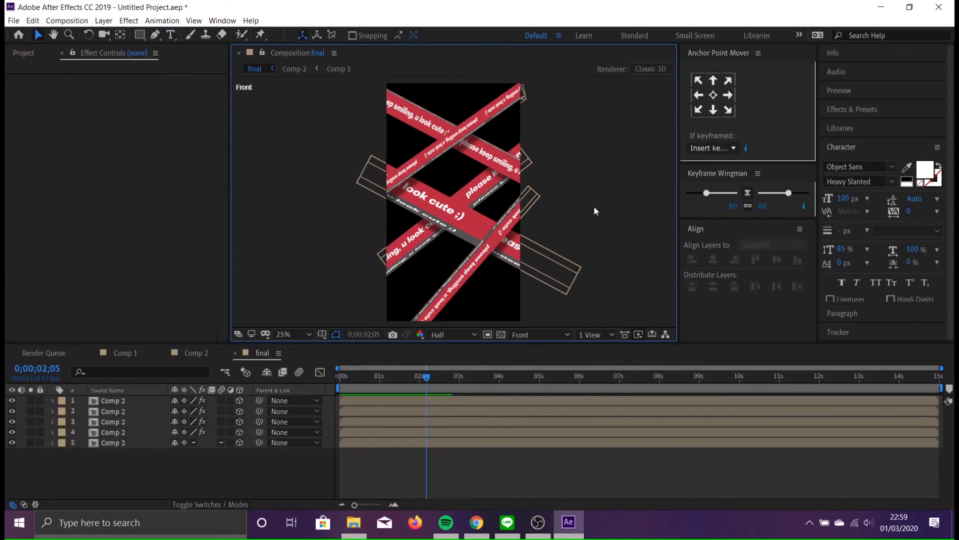